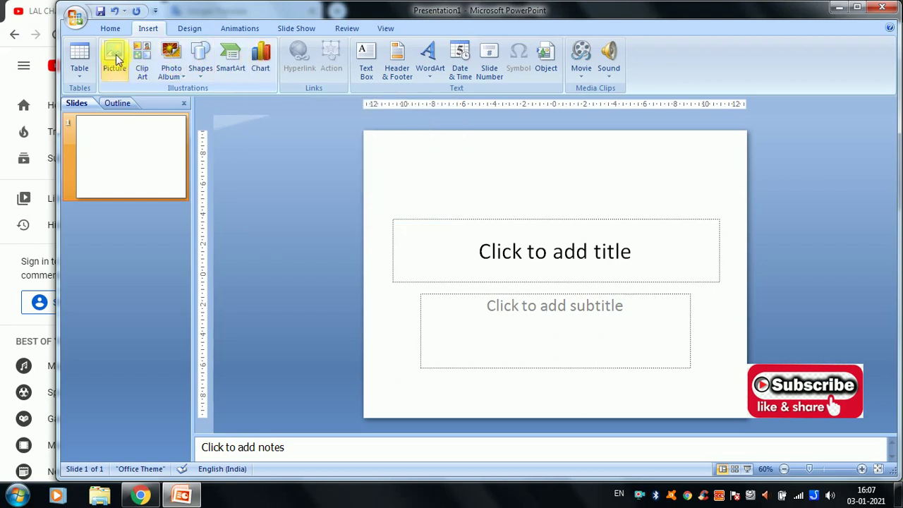
# Leave the blank presentation and switch to the YouTube channel page in Chrome.
pyautogui.click(110, 28)
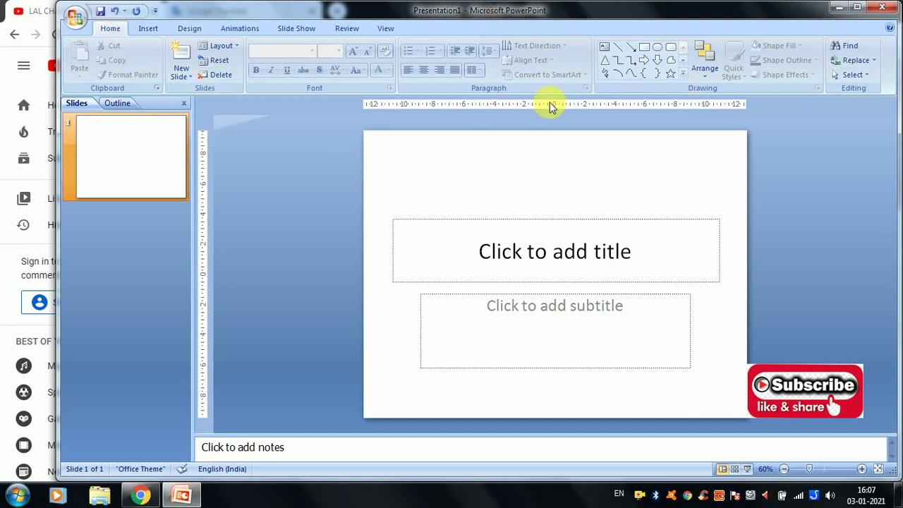
pyautogui.click(149, 28)
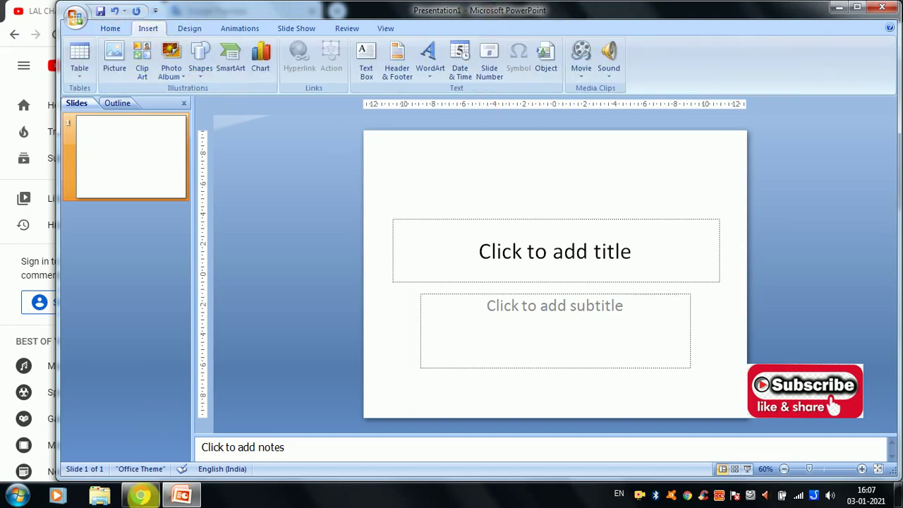
pyautogui.click(140, 495)
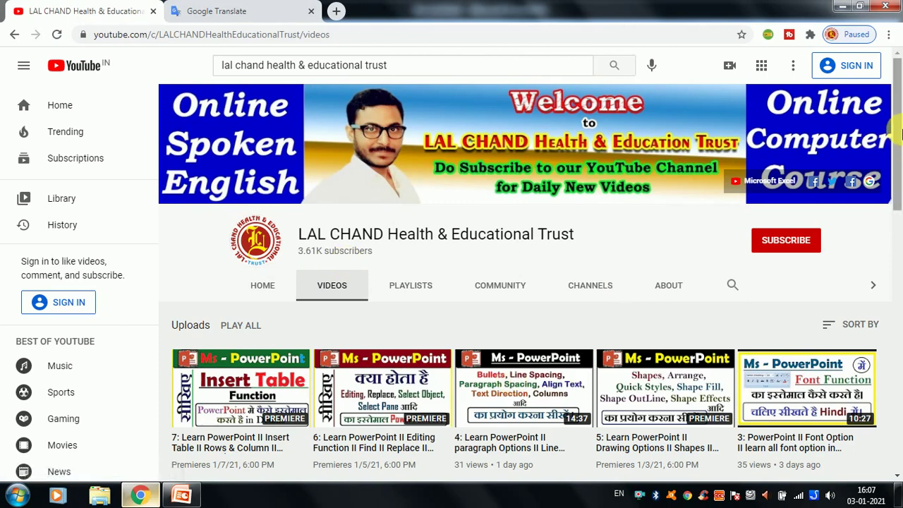
# Scroll through the channel's Videos page, then return to the blank PowerPoint presentation.
pyautogui.scroll(-2, 900, 134)
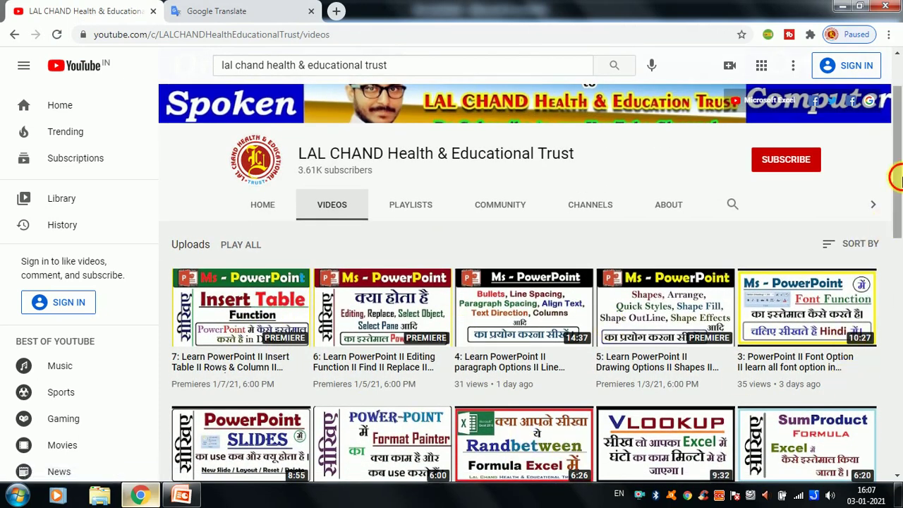
pyautogui.scroll(2, 896, 178)
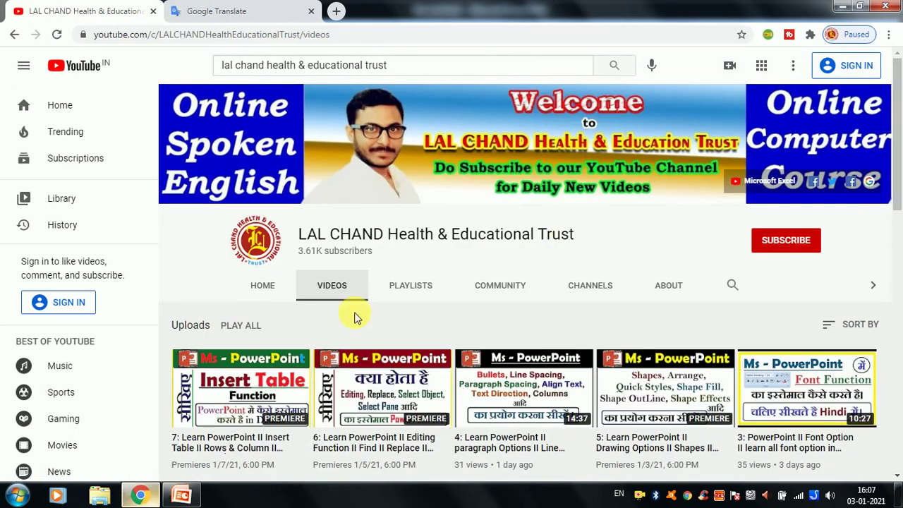
pyautogui.click(181, 496)
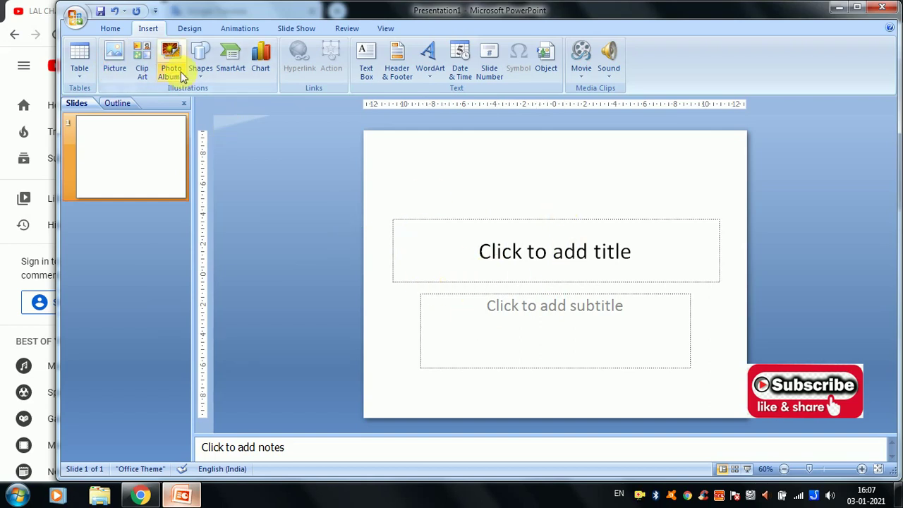
# Delete the title slide and add a new slide with the Blank layout.
pyautogui.click(108, 28)
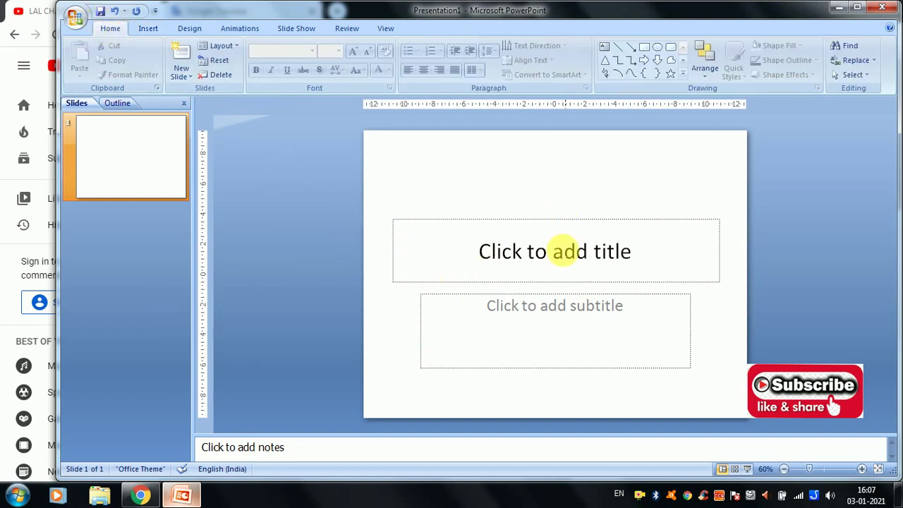
pyautogui.click(215, 75)
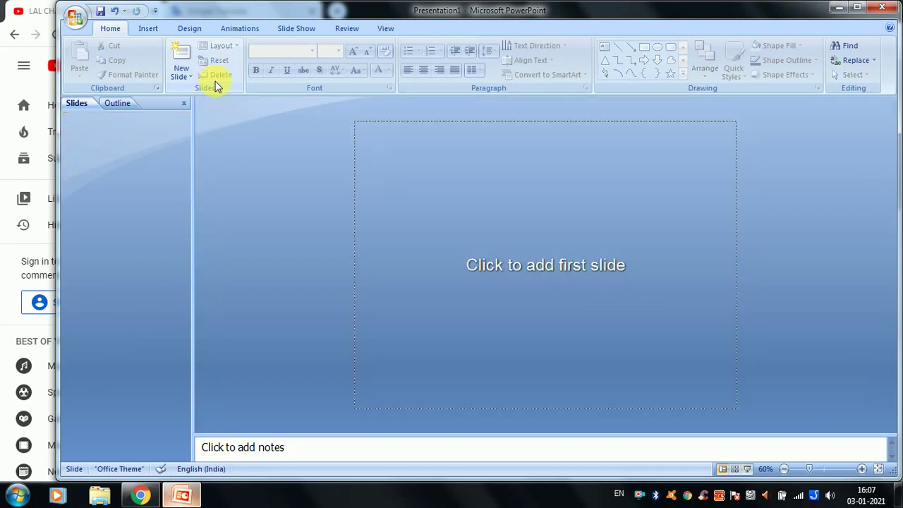
pyautogui.click(183, 76)
pyautogui.click(209, 279)
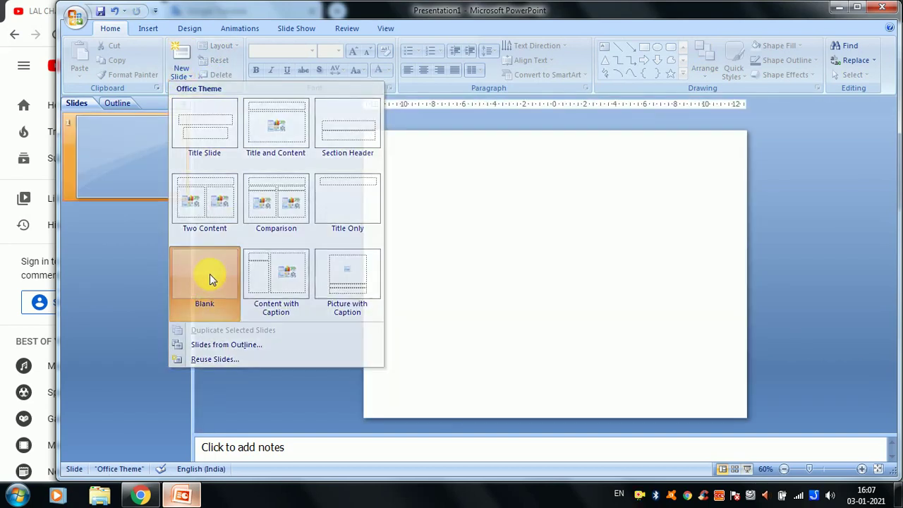
pyautogui.click(150, 26)
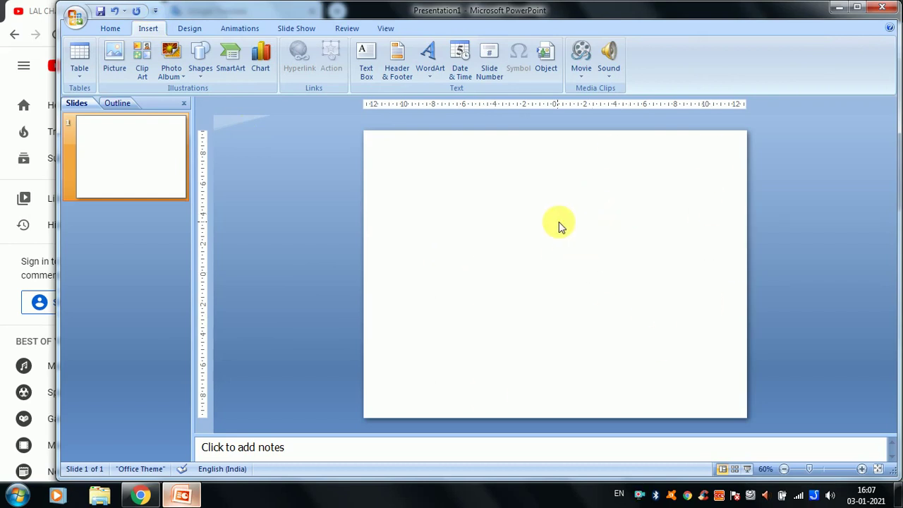
# Insert the Chrysanthemum picture from Sample Pictures onto the blank slide.
pyautogui.click(115, 60)
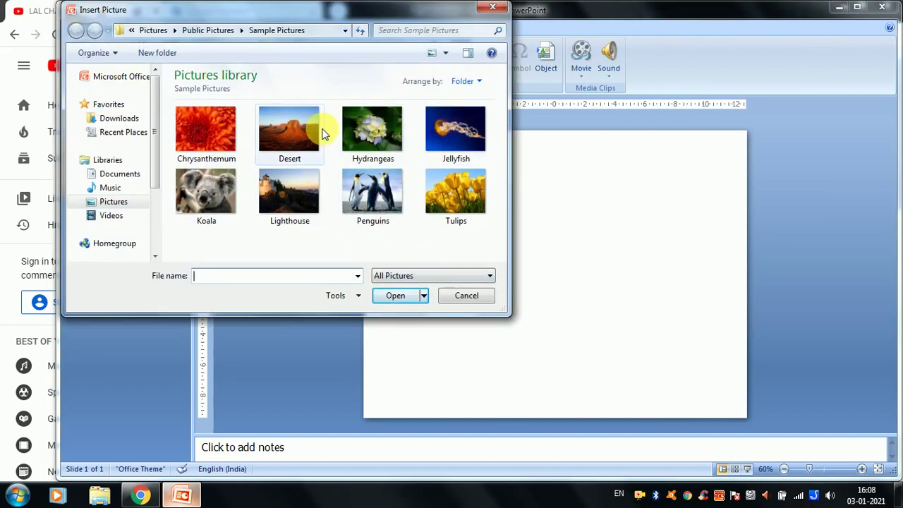
pyautogui.click(217, 146)
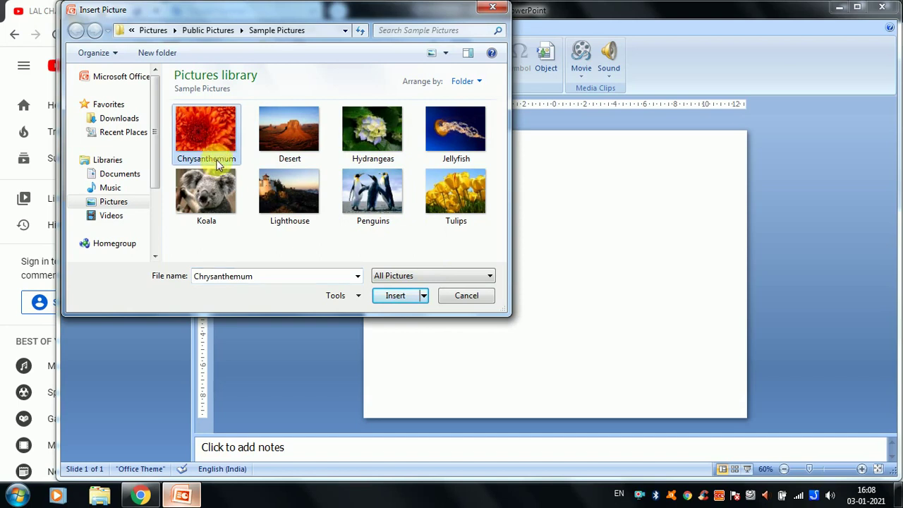
pyautogui.click(393, 299)
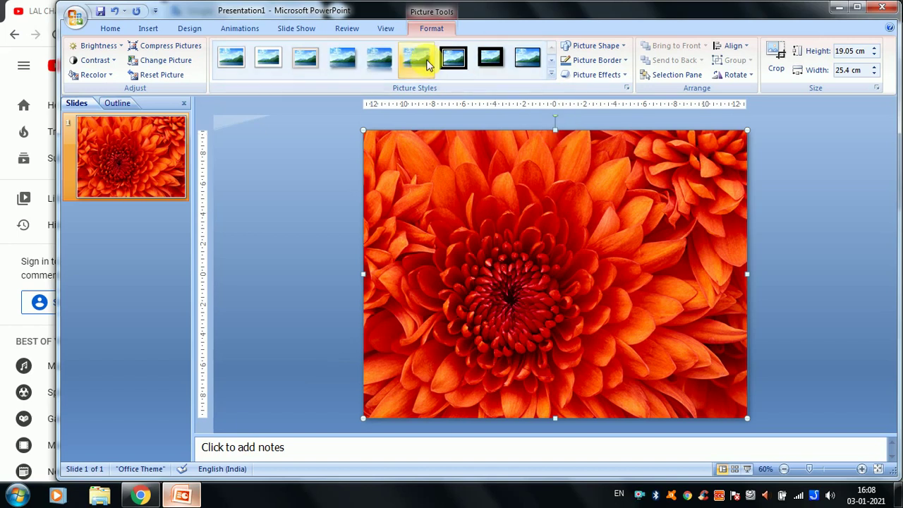
# Resize the chrysanthemum photo to 14.14 × 18.85 cm and move it to the slide centre.
pyautogui.click(217, 143)
pyautogui.doubleClick(450, 165)
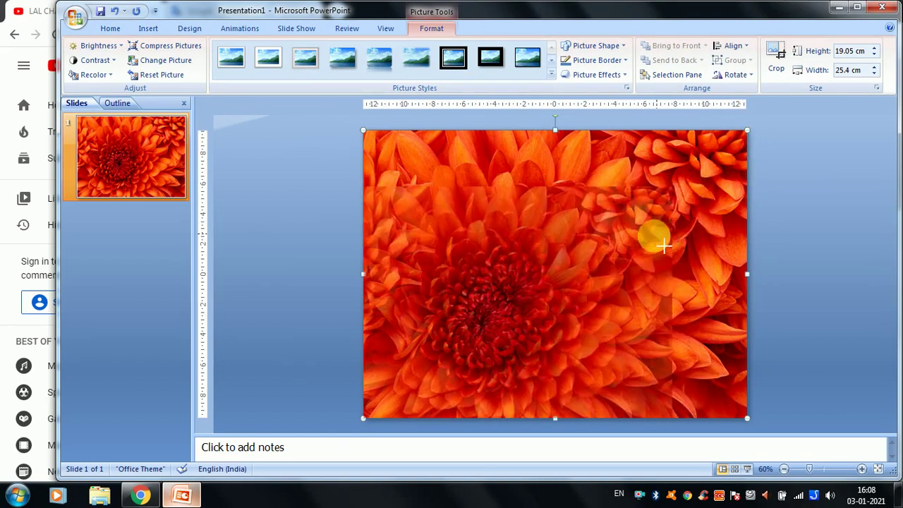
pyautogui.moveTo(748, 131); pyautogui.dragTo(648, 235)
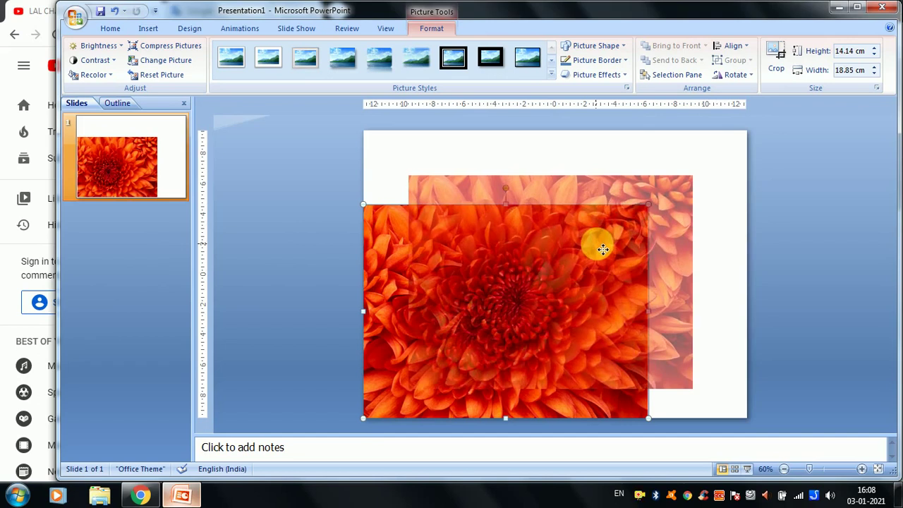
pyautogui.moveTo(552, 273); pyautogui.dragTo(606, 245)
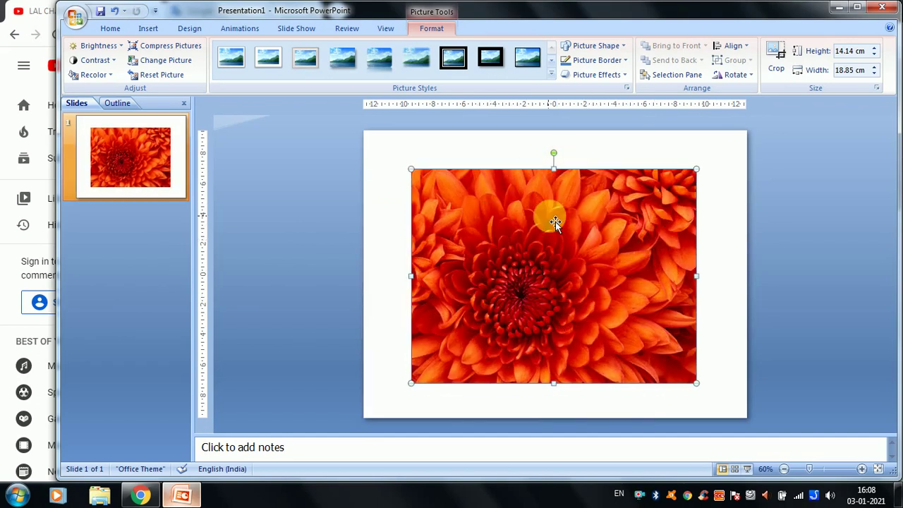
pyautogui.click(553, 76)
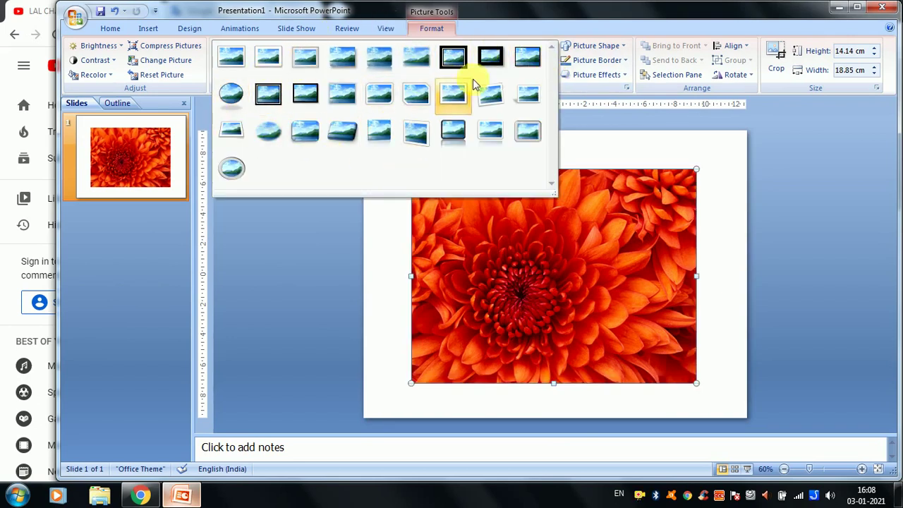
# Try the Snip Diagonal Corner and Thick Matte Black picture styles on the photo.
pyautogui.click(416, 99)
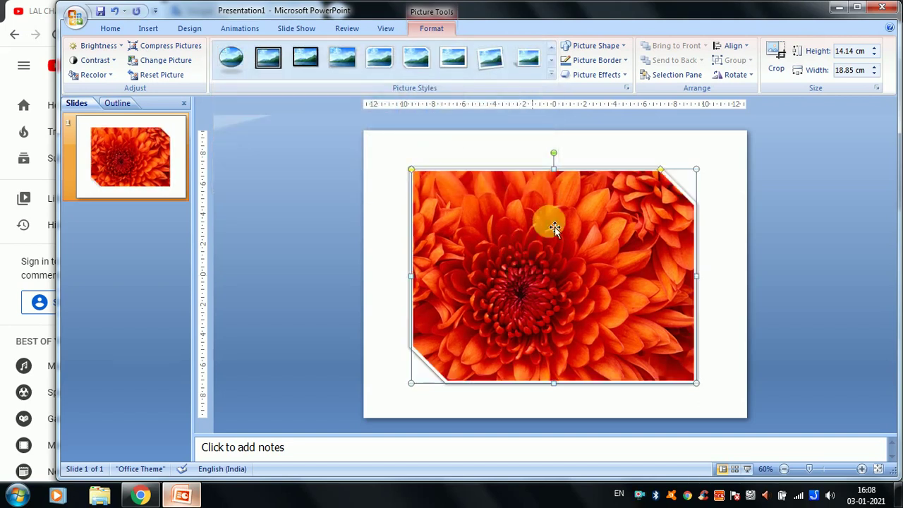
pyautogui.click(705, 209)
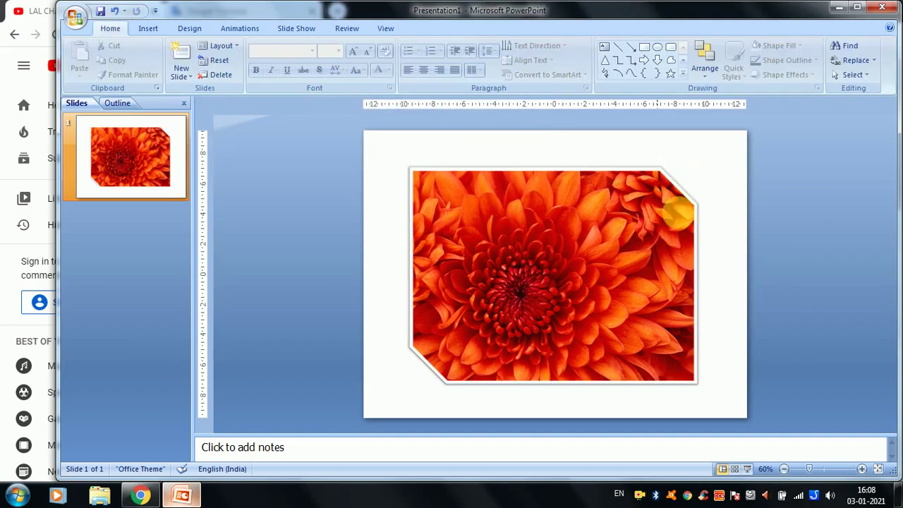
pyautogui.doubleClick(576, 256)
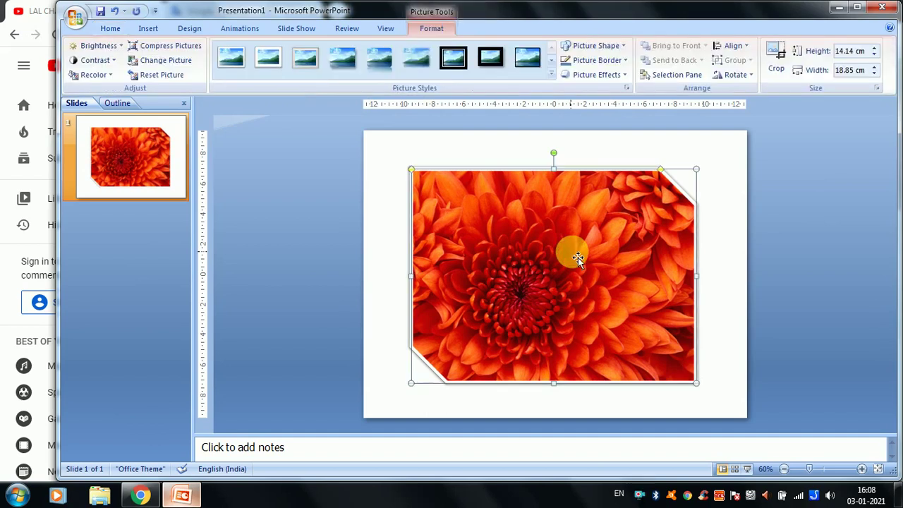
pyautogui.click(494, 59)
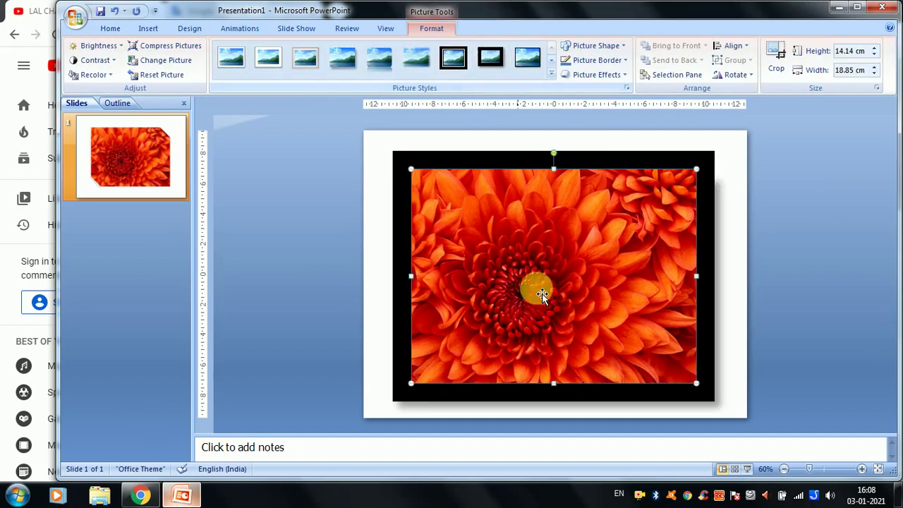
# Apply the Rounded Rectangle picture style to the photo.
pyautogui.click(550, 72)
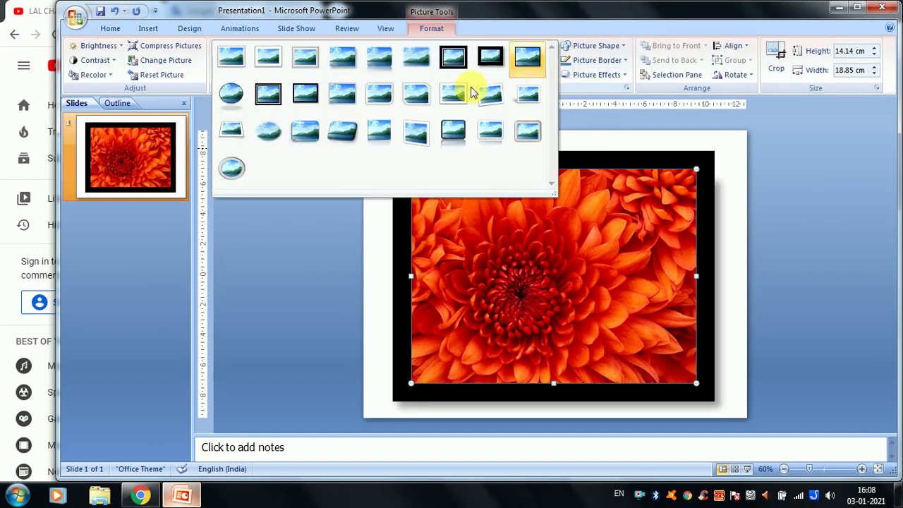
pyautogui.click(310, 127)
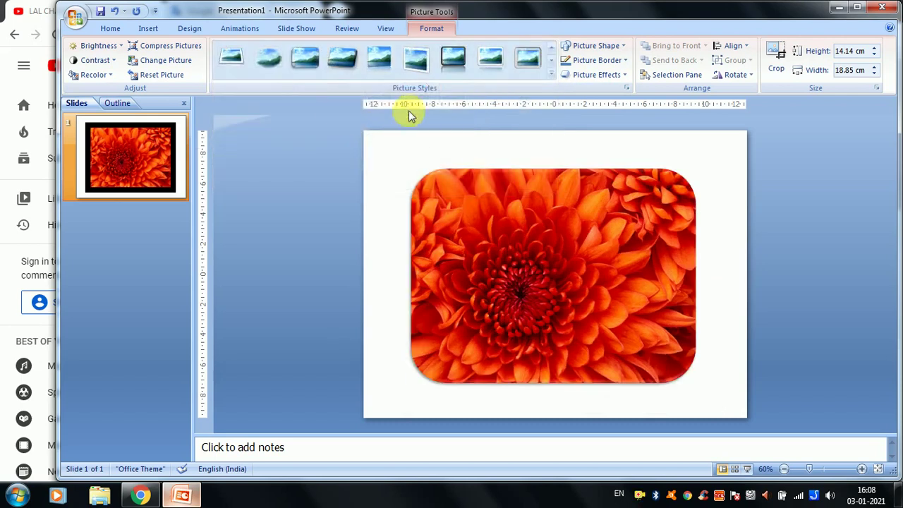
pyautogui.click(552, 129)
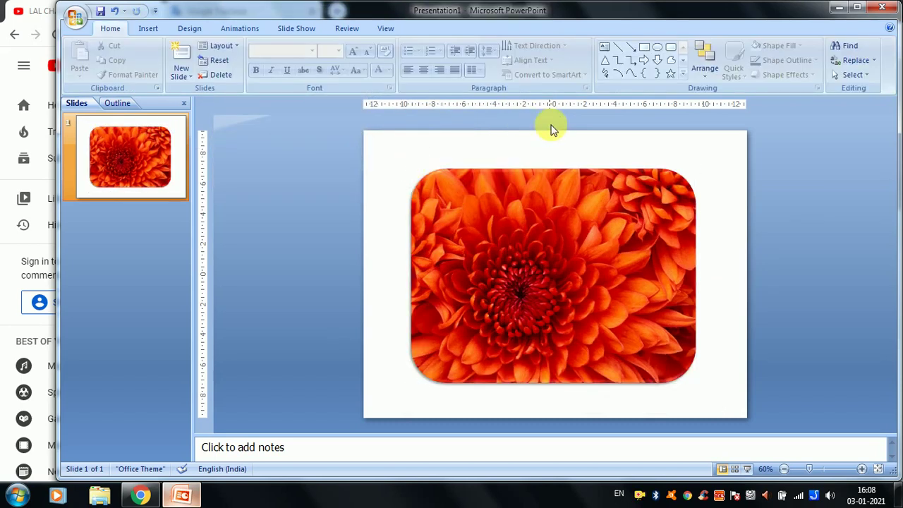
pyautogui.click(540, 247)
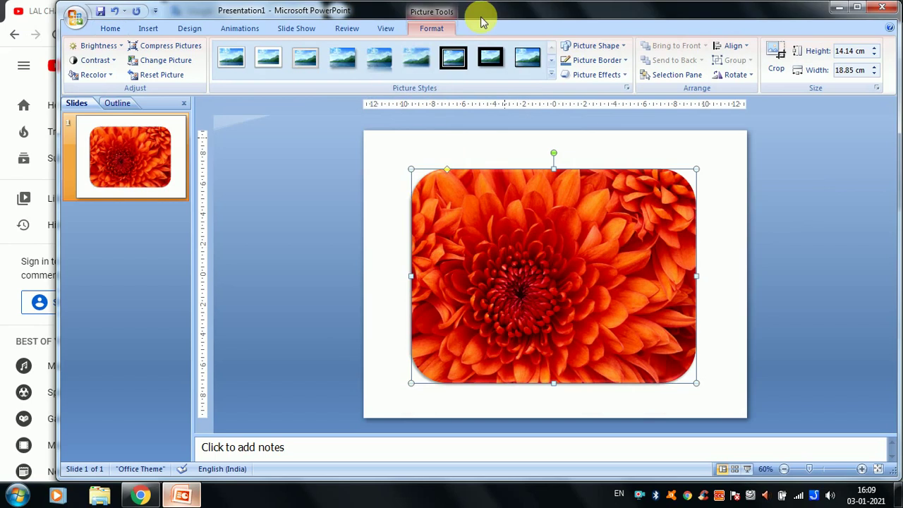
pyautogui.click(553, 75)
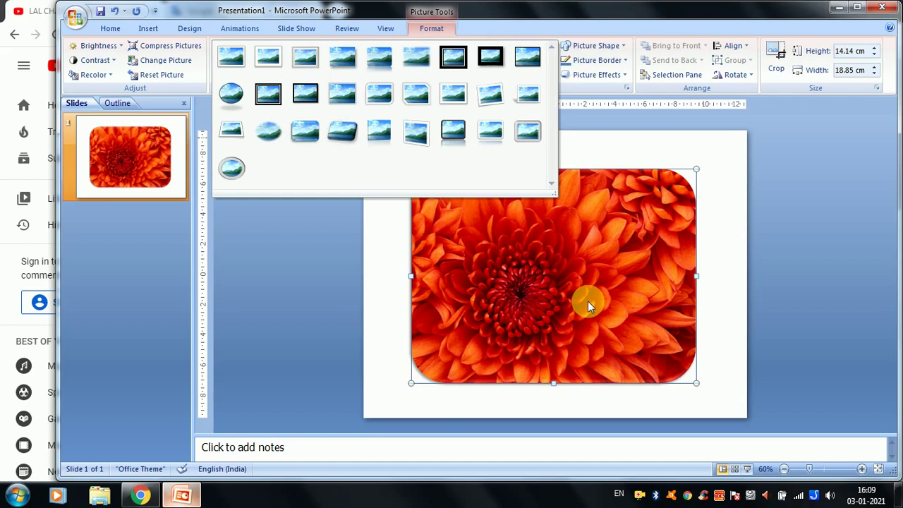
pyautogui.click(633, 132)
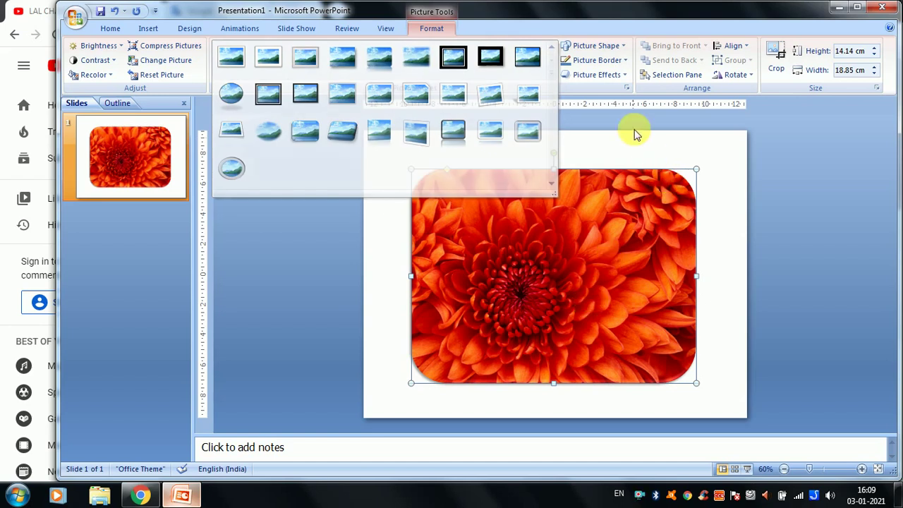
pyautogui.click(596, 45)
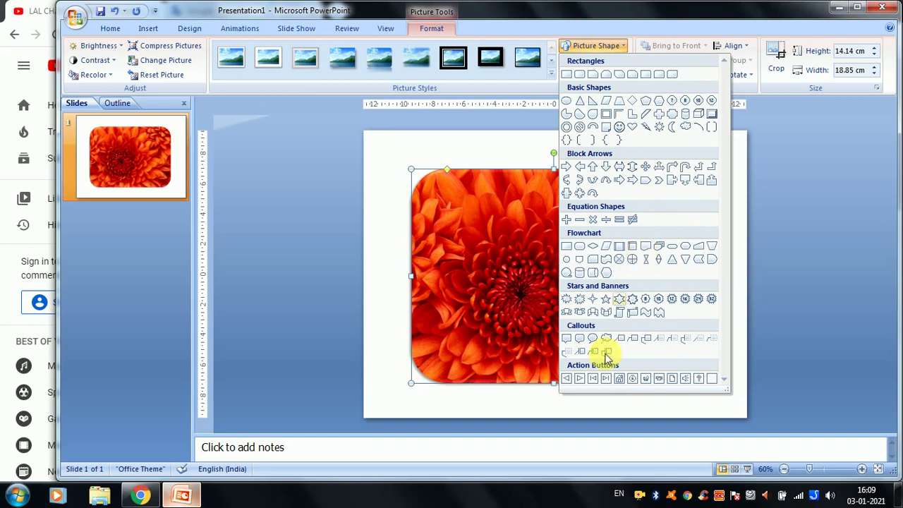
# Clip the photo to a scroll banner shape, then change it to a Heart.
pyautogui.click(625, 314)
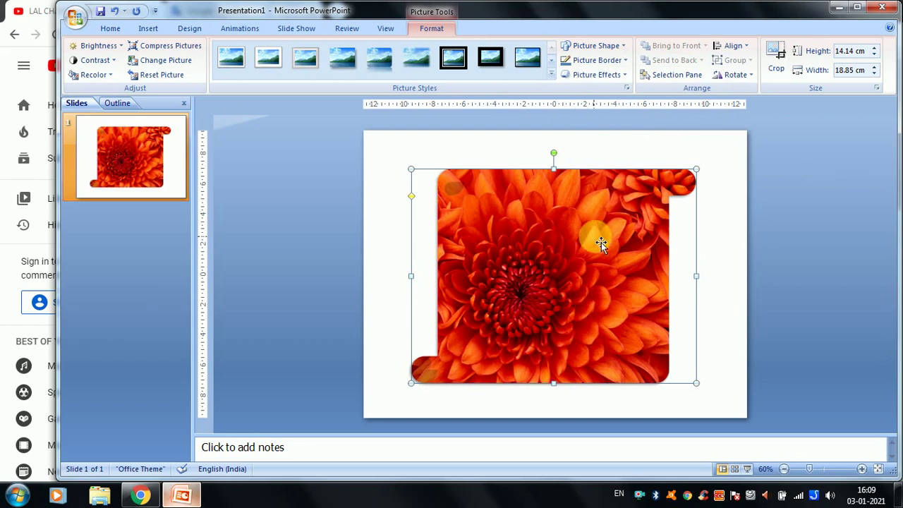
pyautogui.click(589, 47)
pyautogui.click(631, 128)
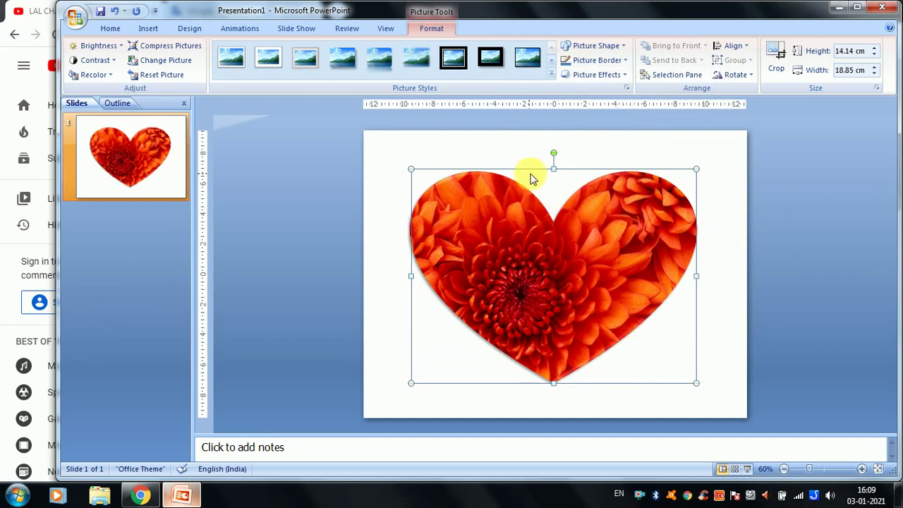
pyautogui.click(595, 46)
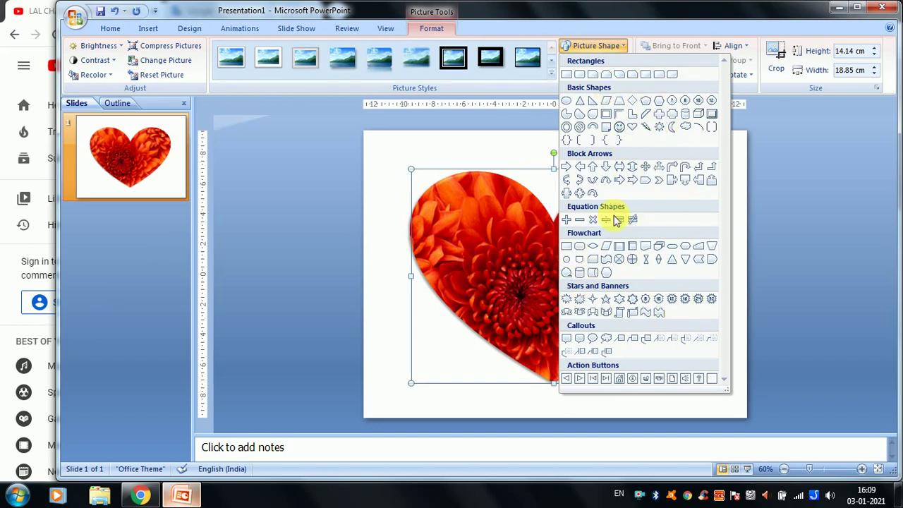
pyautogui.click(494, 154)
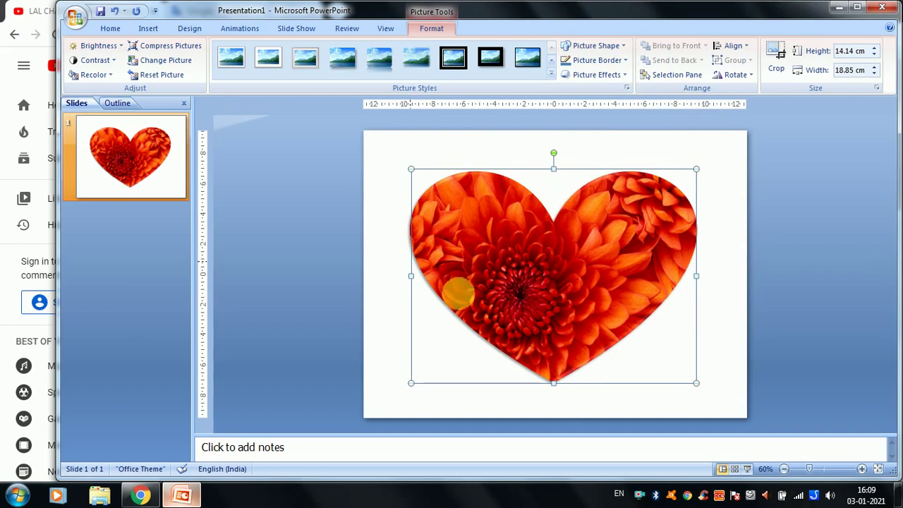
# Give the heart picture a dark outline 4½ pt thick.
pyautogui.click(600, 60)
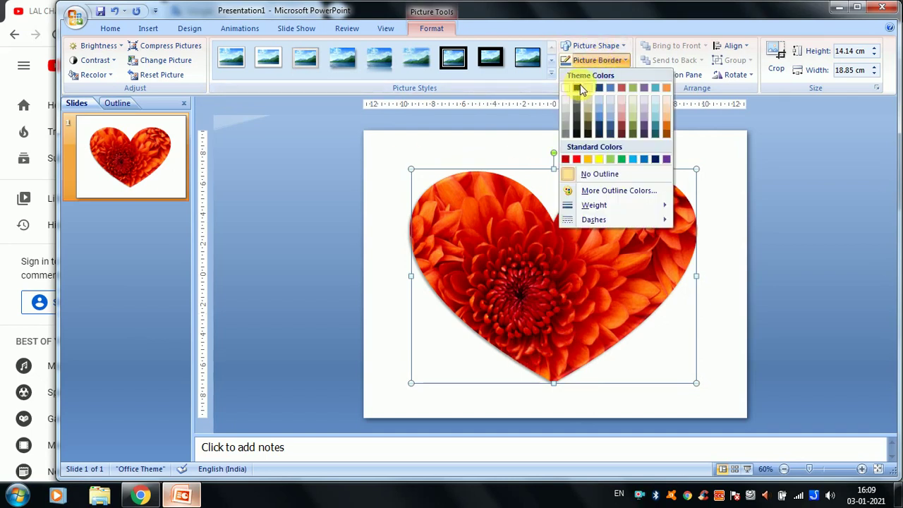
pyautogui.click(579, 89)
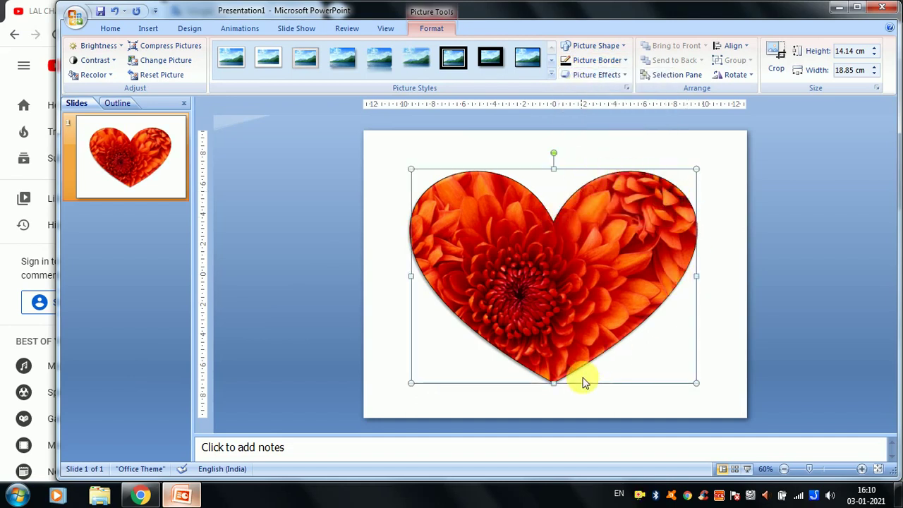
pyautogui.click(589, 62)
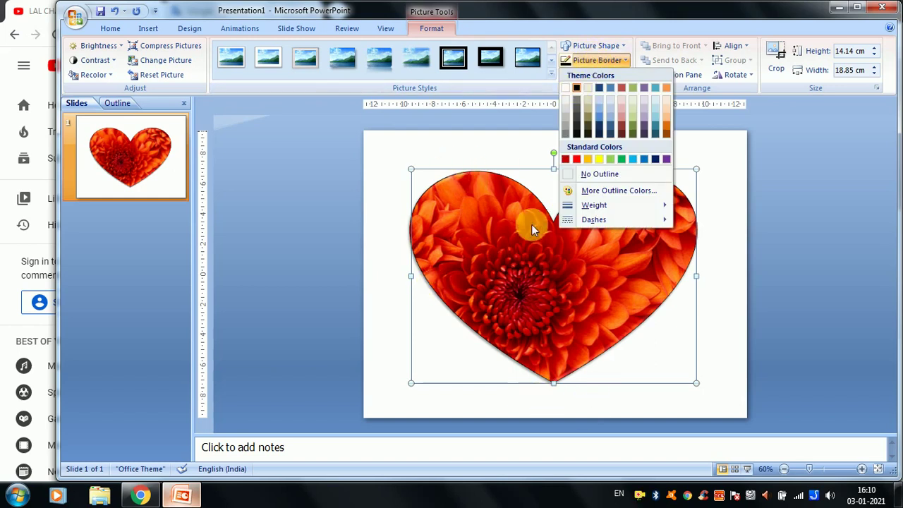
pyautogui.moveTo(619, 206)
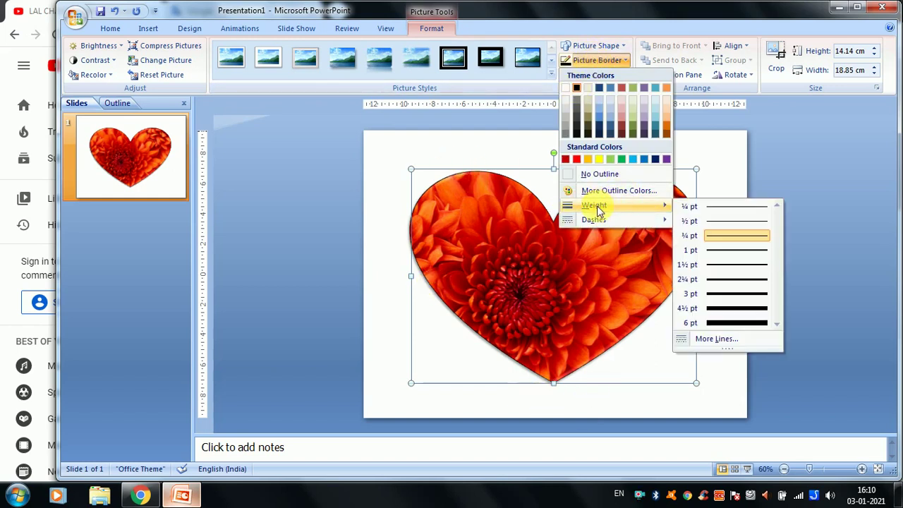
pyautogui.click(714, 308)
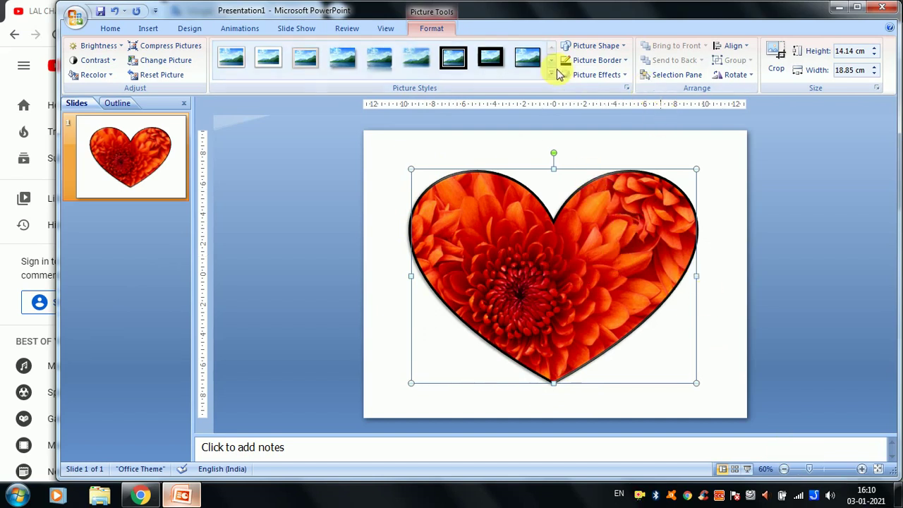
# Change the heart's outline to green at 6 pt, leaving dashes and shape unchanged.
pyautogui.click(592, 60)
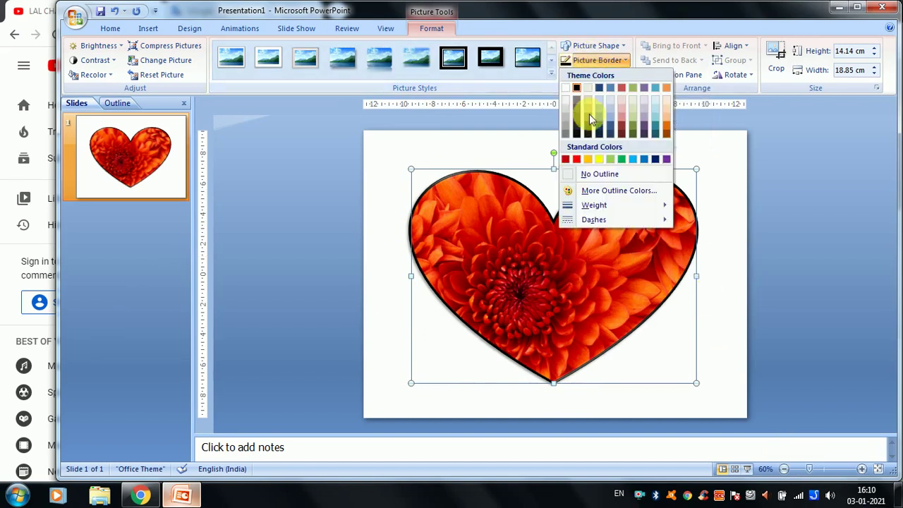
pyautogui.click(620, 160)
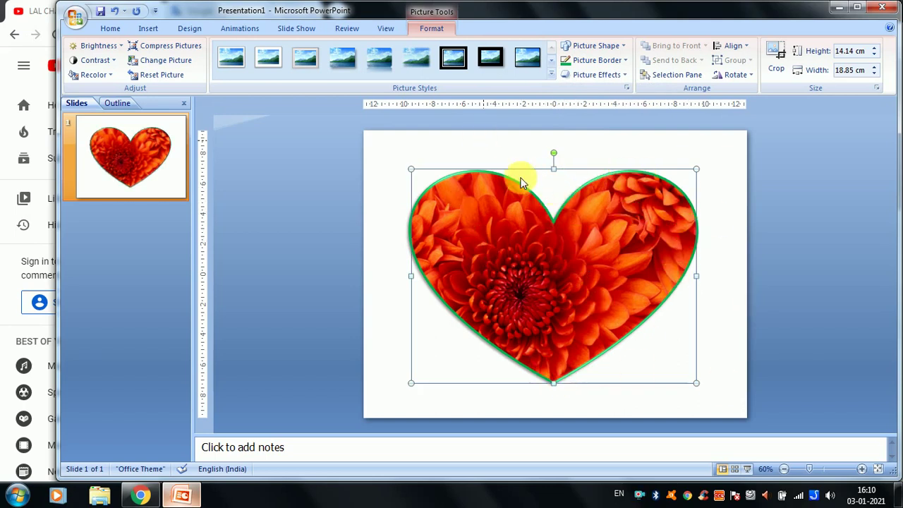
pyautogui.click(606, 61)
pyautogui.moveTo(611, 205)
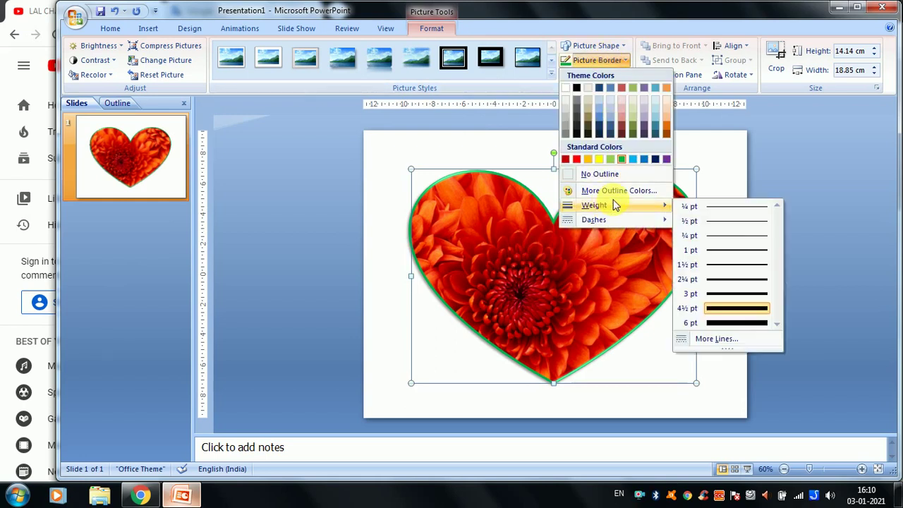
pyautogui.click(728, 325)
pyautogui.click(598, 61)
pyautogui.moveTo(605, 206)
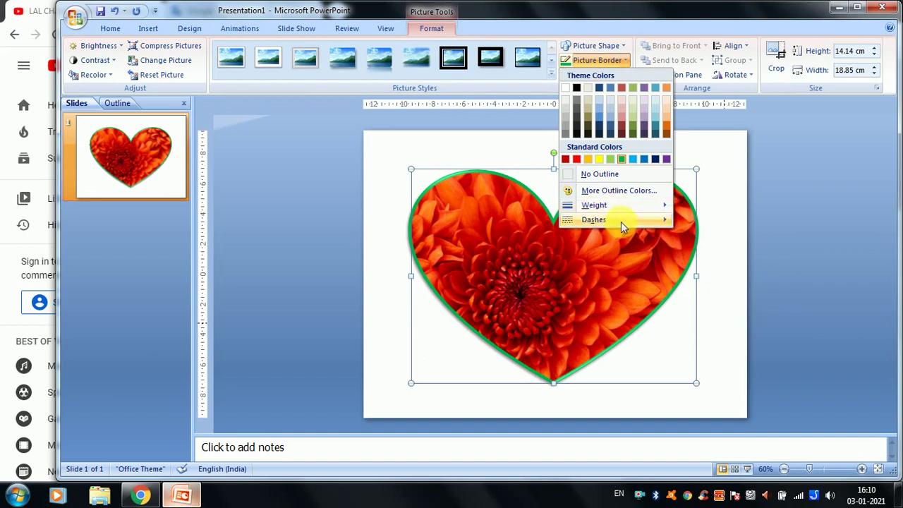
pyautogui.moveTo(616, 222)
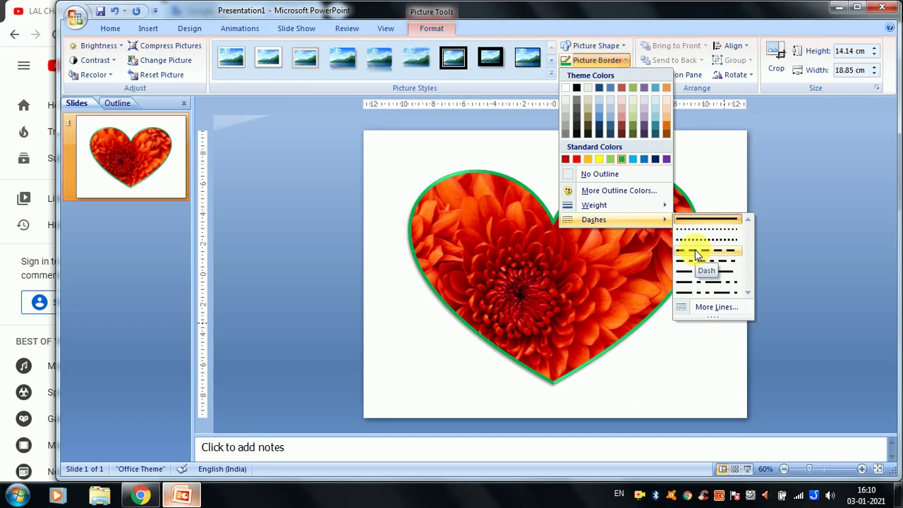
pyautogui.press('Escape')
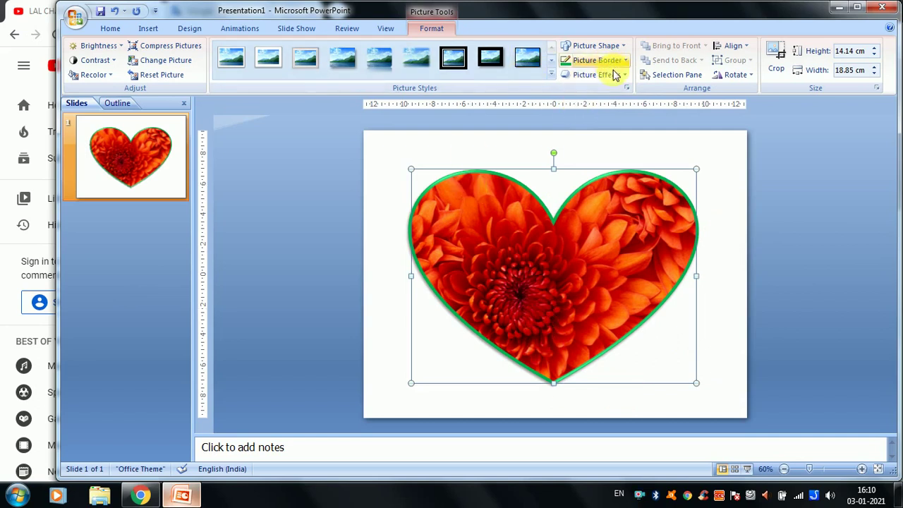
pyautogui.click(596, 47)
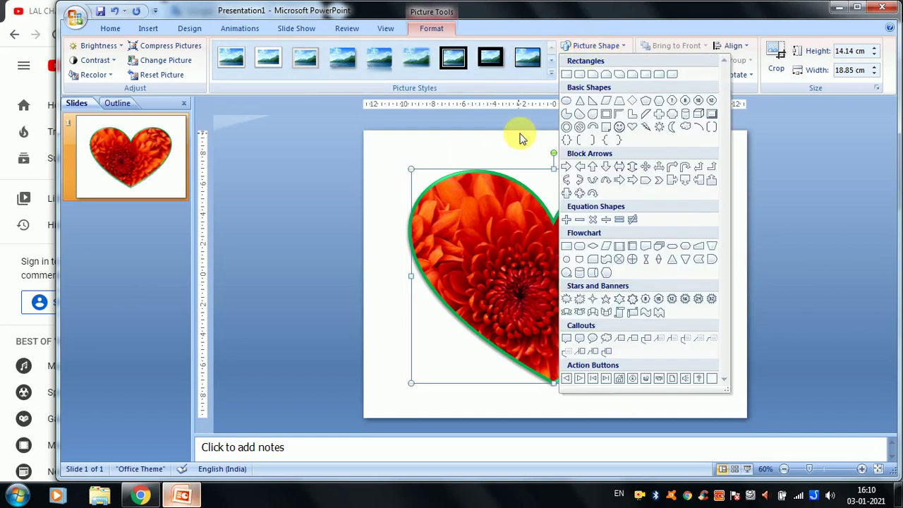
pyautogui.press('Escape')
# Try a Pie shape and a dashed outline style on the flower picture.
pyautogui.click(595, 45)
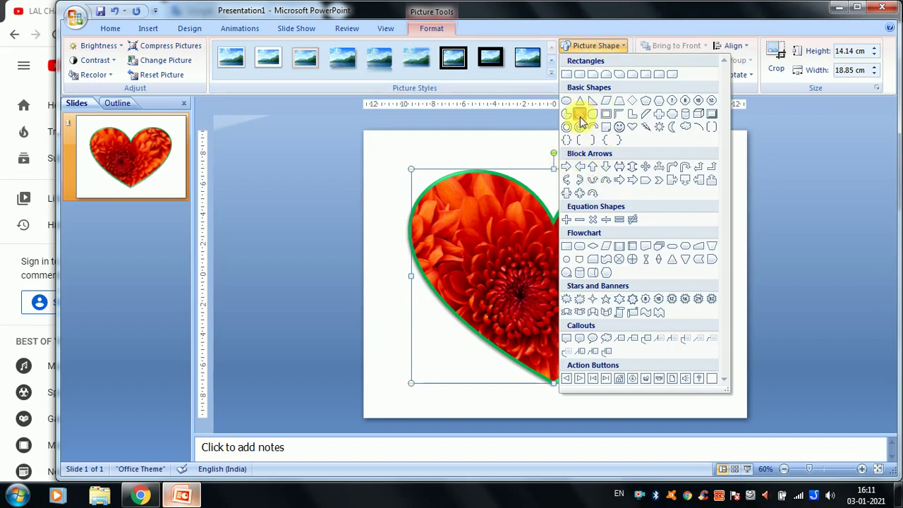
pyautogui.click(579, 115)
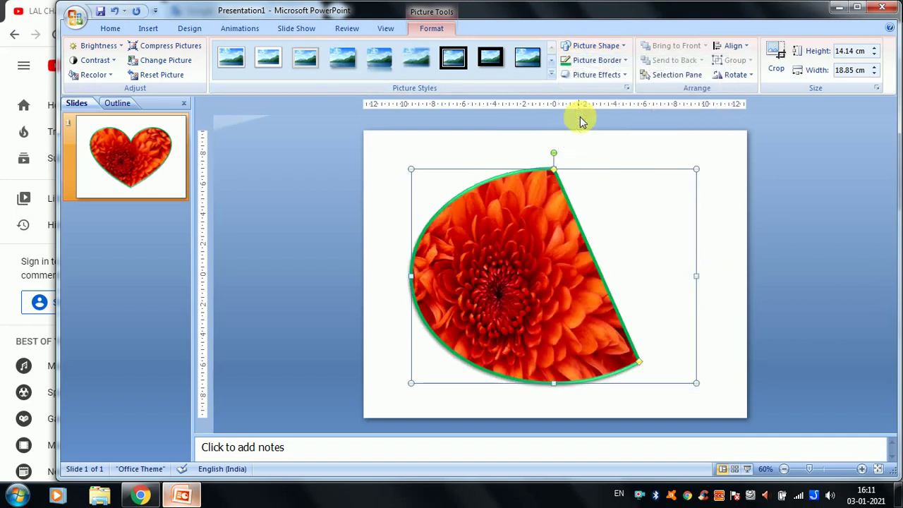
pyautogui.click(598, 61)
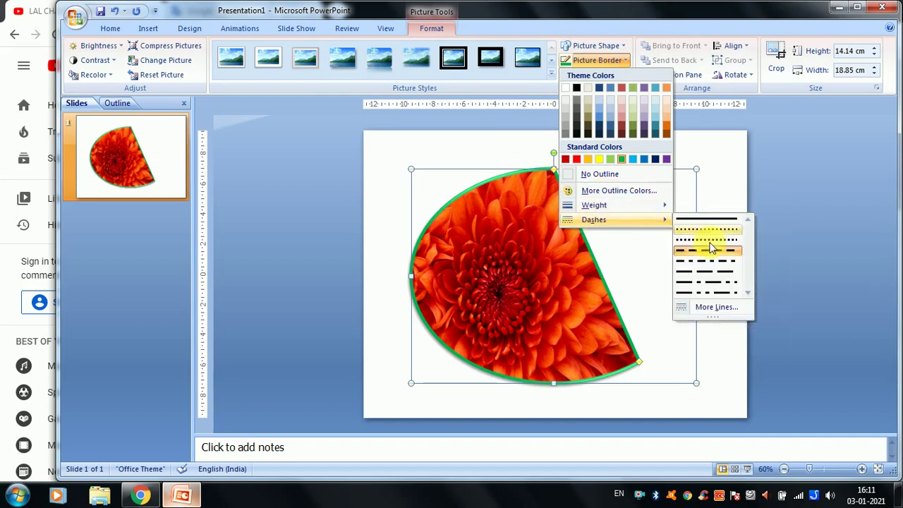
pyautogui.click(709, 271)
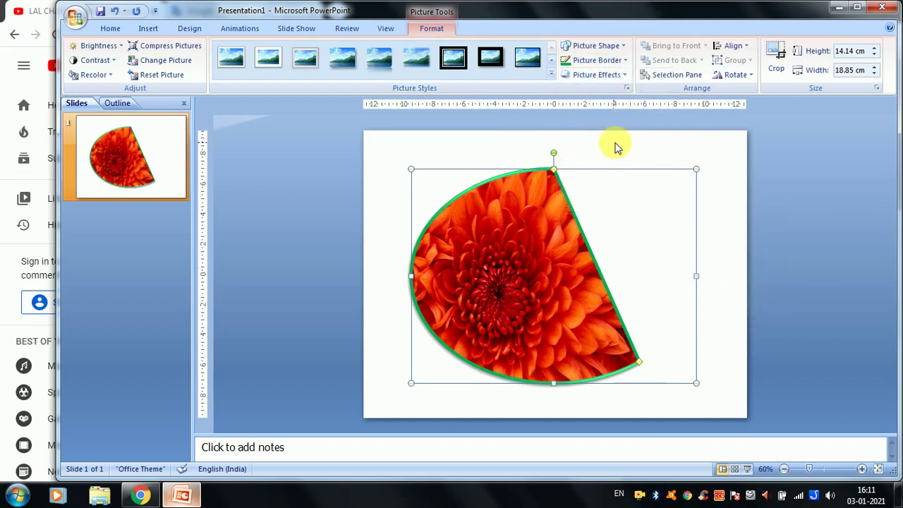
pyautogui.click(613, 147)
pyautogui.click(572, 235)
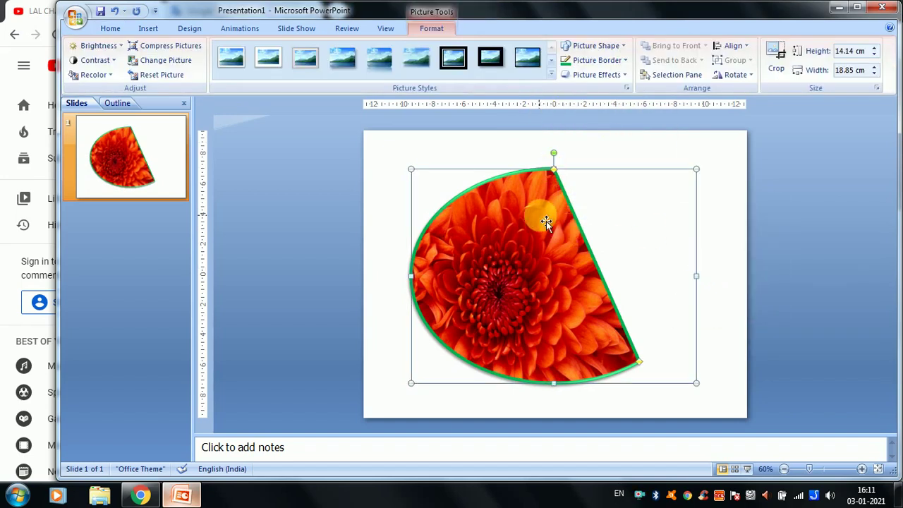
pyautogui.click(593, 62)
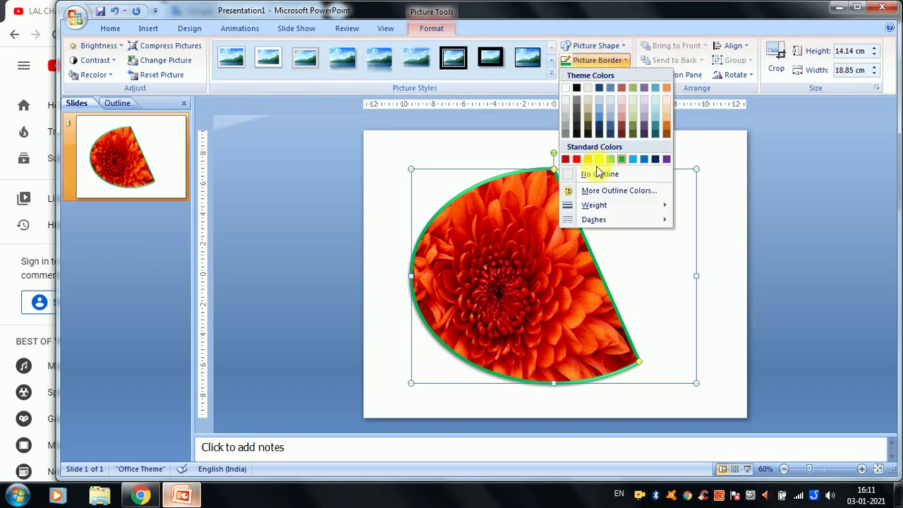
pyautogui.click(570, 288)
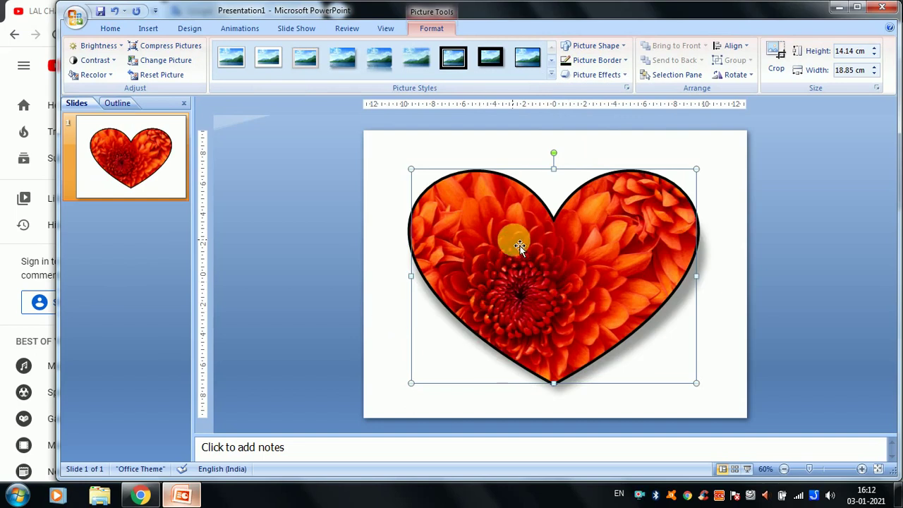
# Give the heart's border a long-dash style and a 6 pt weight.
pyautogui.click(604, 62)
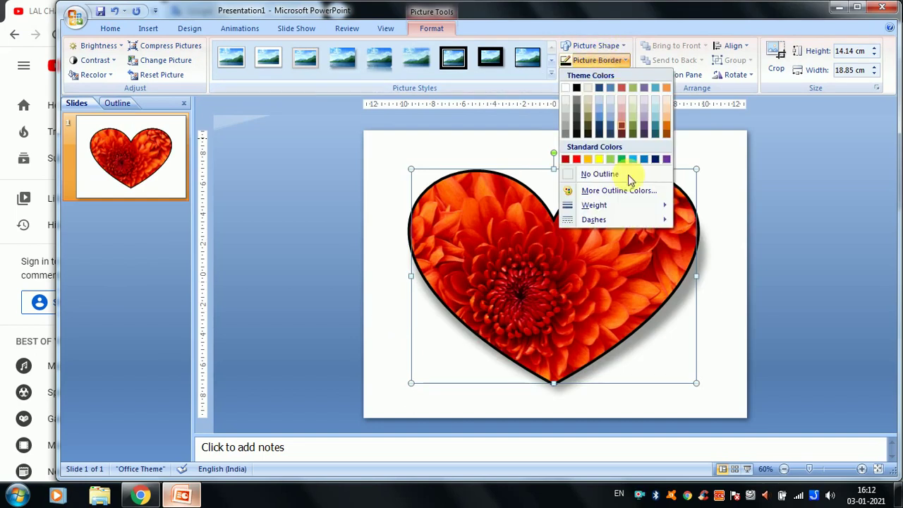
pyautogui.moveTo(604, 219)
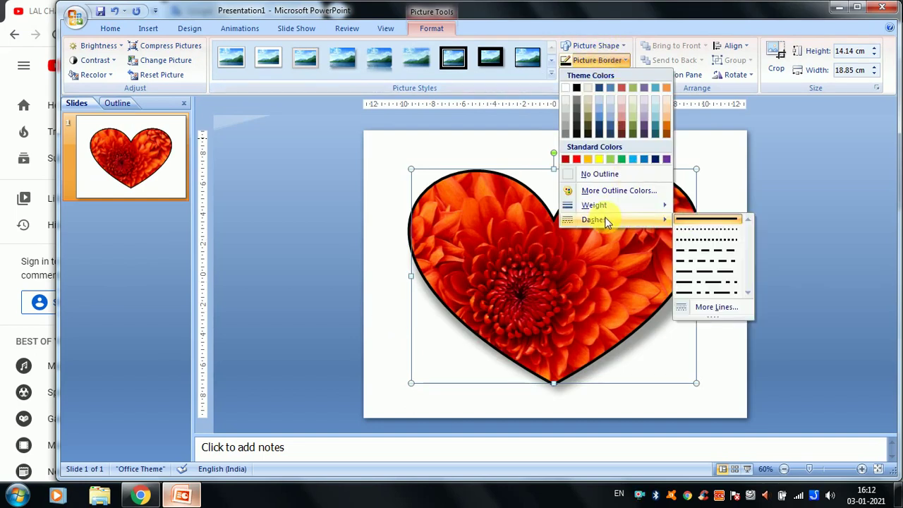
pyautogui.click(700, 275)
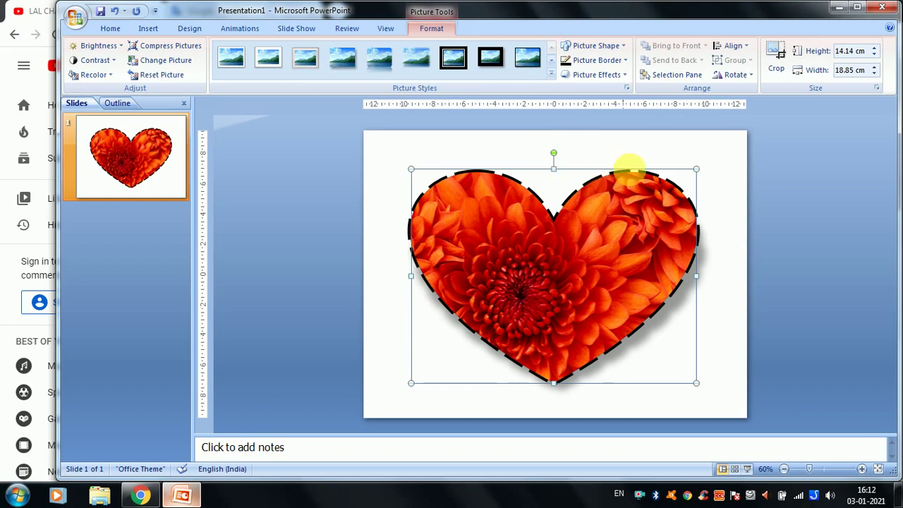
pyautogui.click(597, 60)
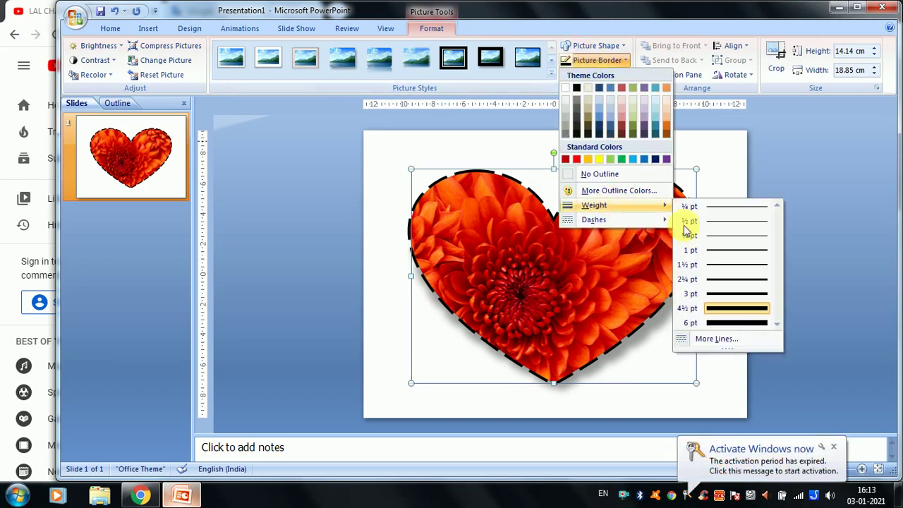
pyautogui.click(724, 325)
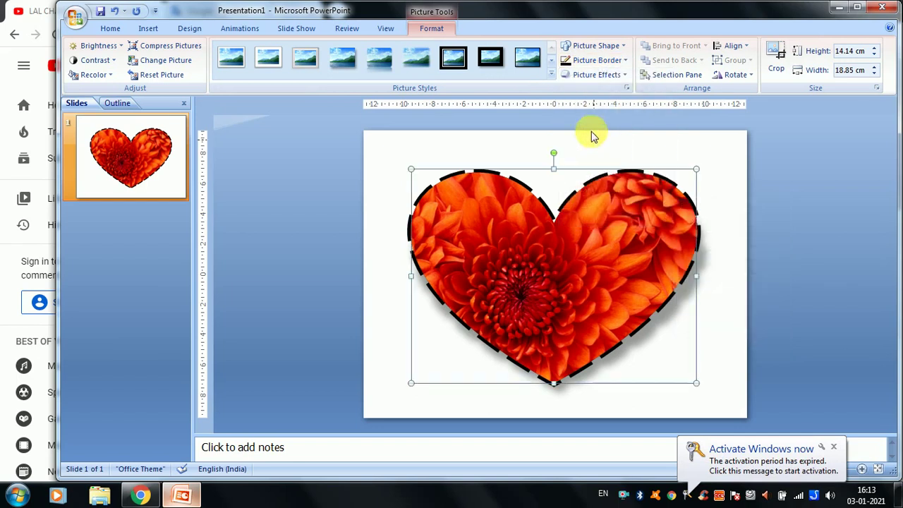
pyautogui.click(597, 61)
pyautogui.moveTo(607, 207)
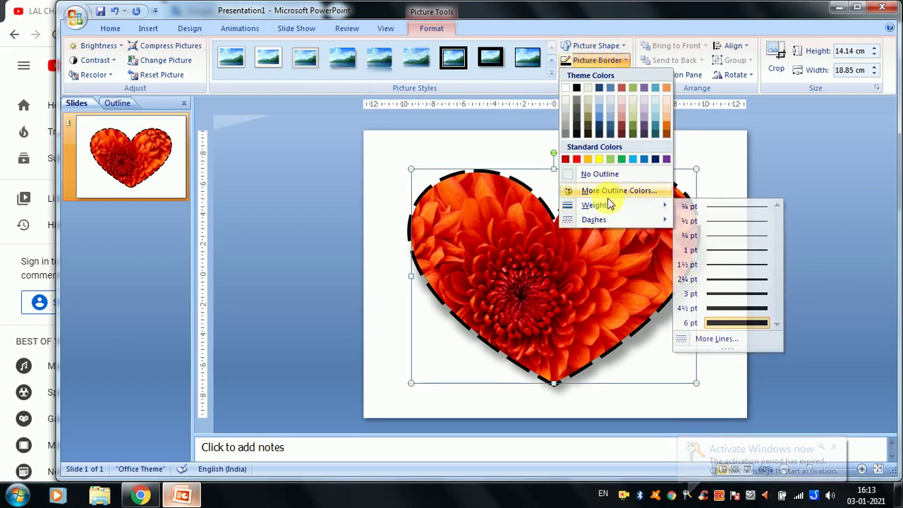
pyautogui.click(727, 323)
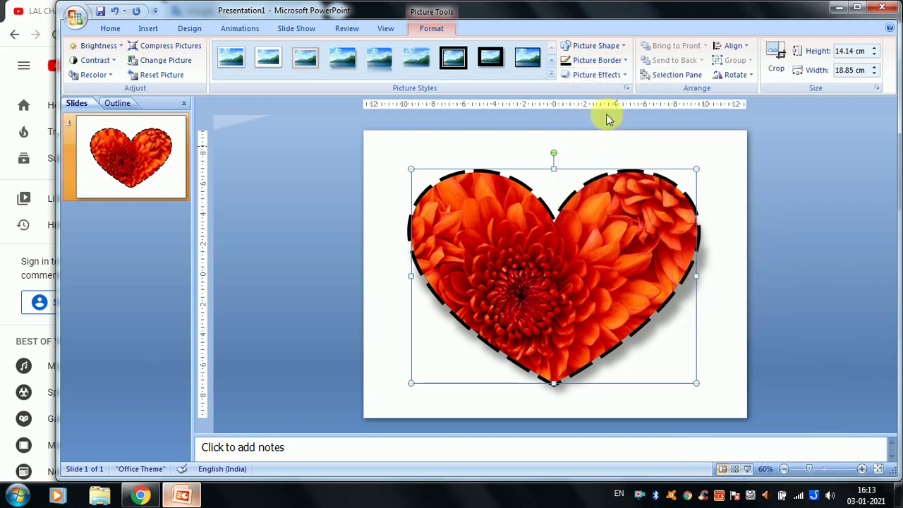
# Make the heart's 6 pt border blue and change it to a solid line.
pyautogui.click(596, 60)
pyautogui.moveTo(605, 220)
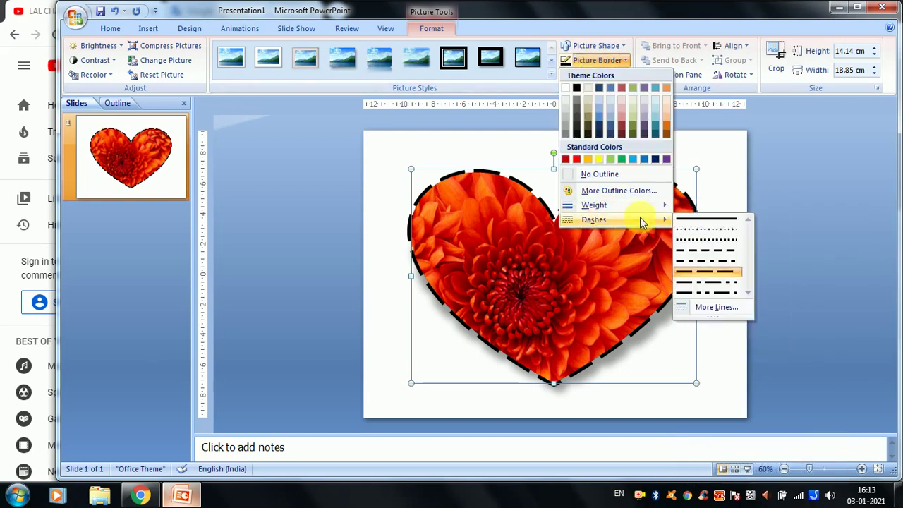
pyautogui.click(706, 240)
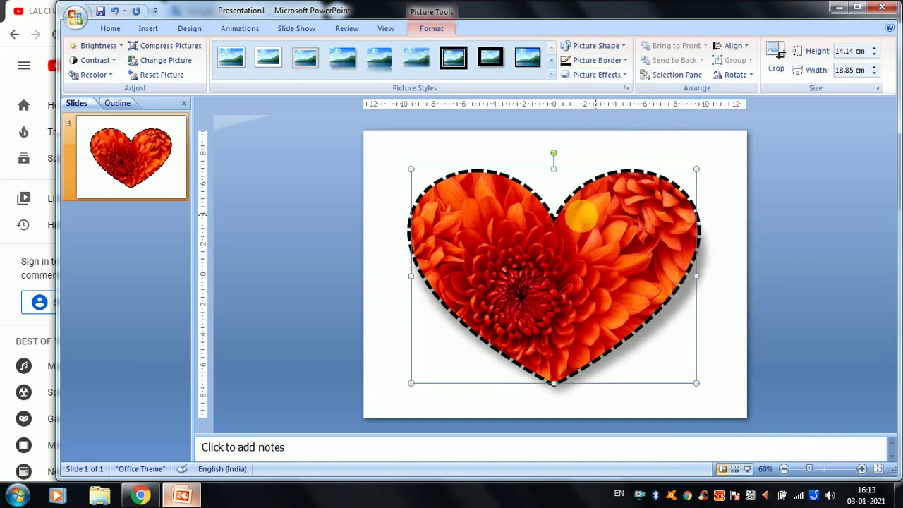
pyautogui.click(603, 61)
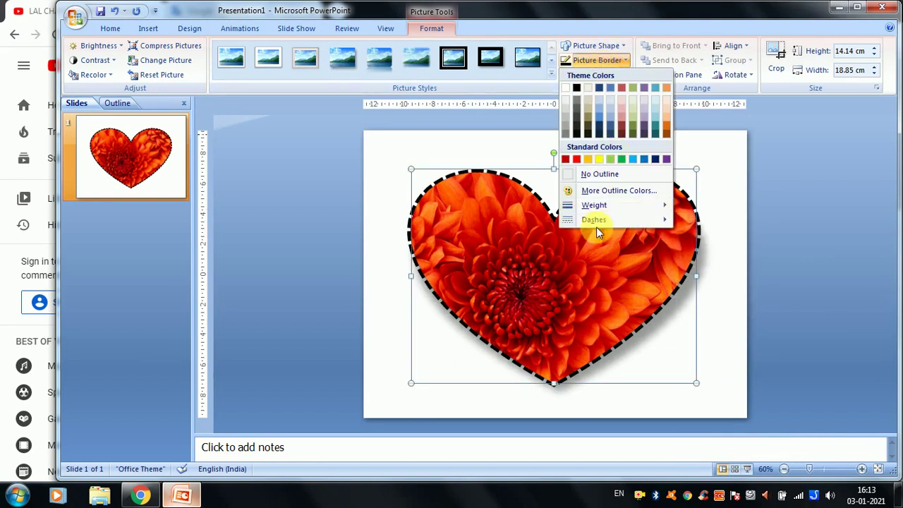
pyautogui.click(644, 159)
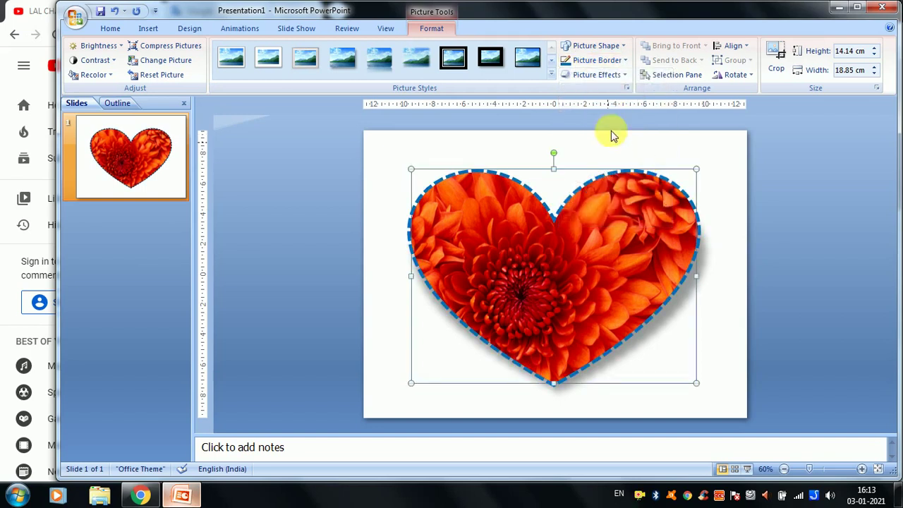
pyautogui.click(603, 60)
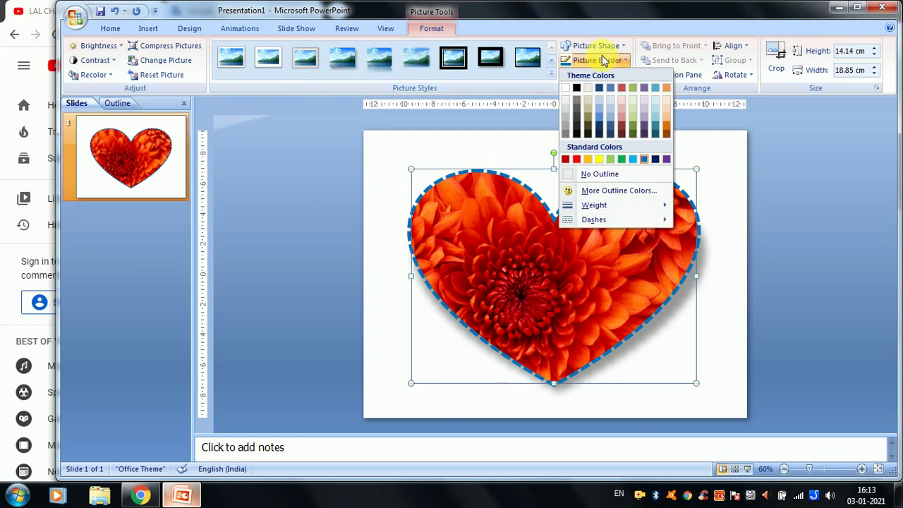
pyautogui.click(611, 103)
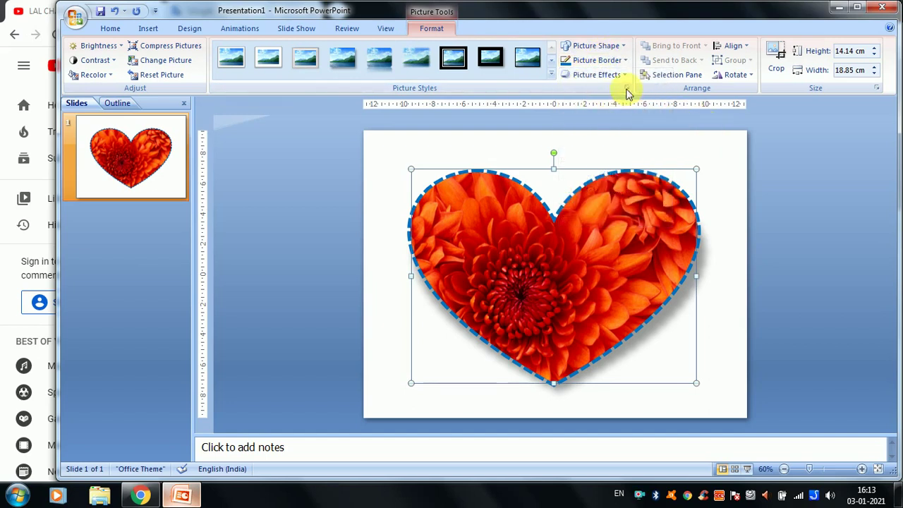
pyautogui.click(599, 61)
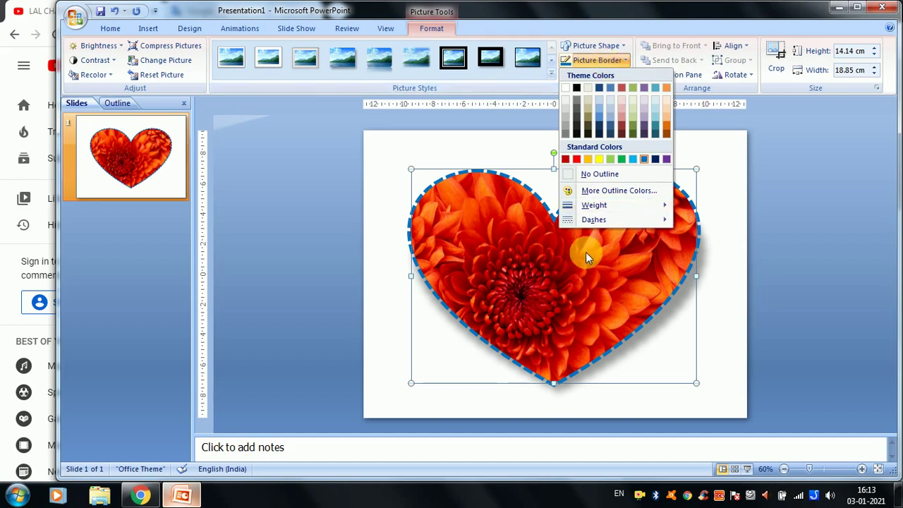
pyautogui.moveTo(598, 221)
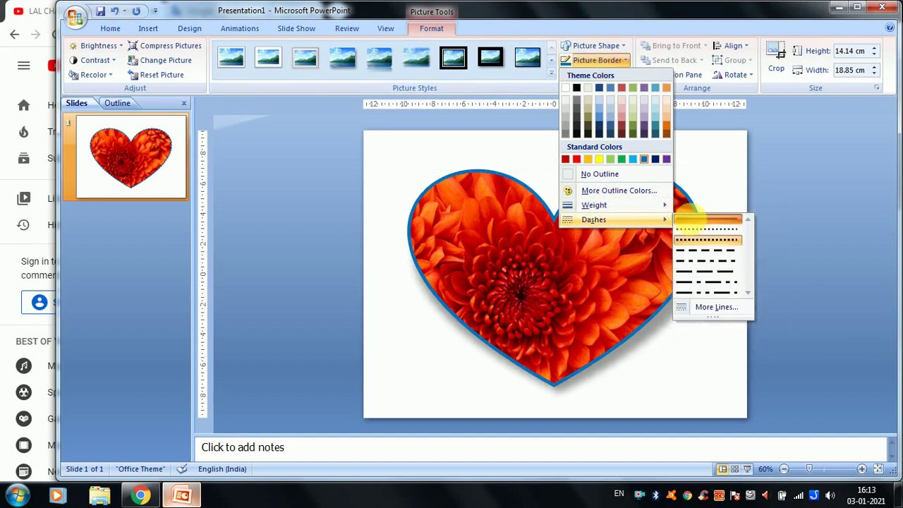
pyautogui.click(687, 219)
pyautogui.click(598, 76)
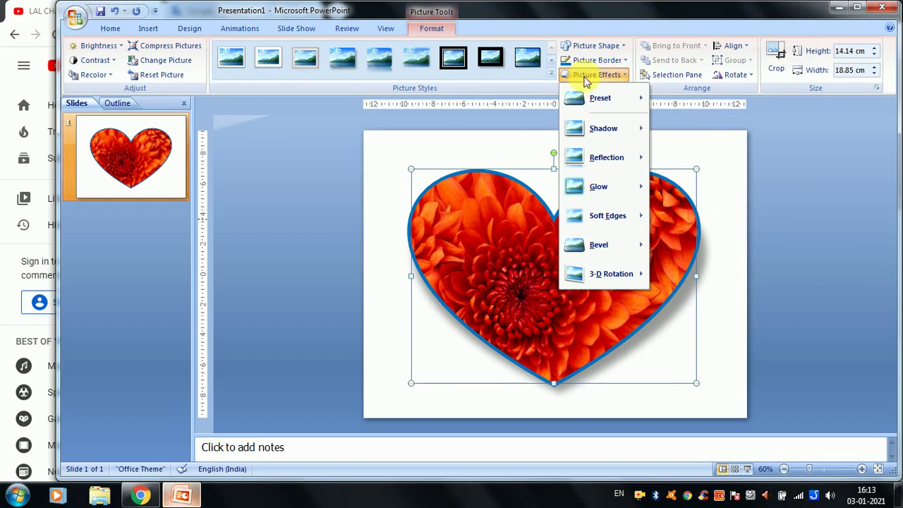
# Try 3-D presets on the heart picture and zoom the slide view to 90%.
pyautogui.moveTo(595, 98)
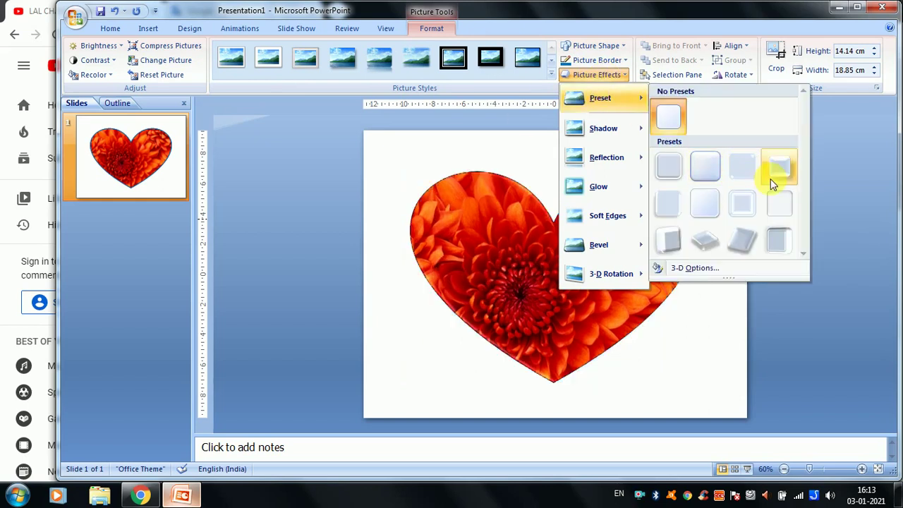
pyautogui.click(772, 177)
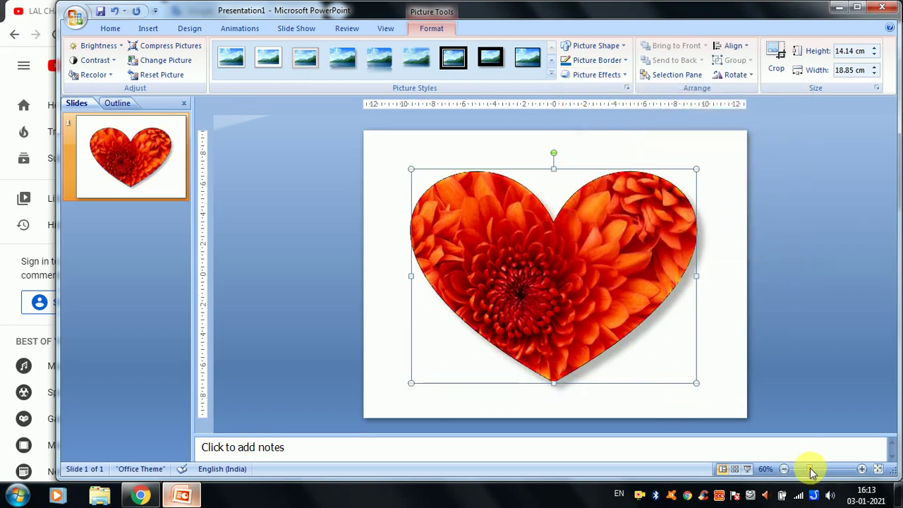
pyautogui.moveTo(809, 468); pyautogui.dragTo(823, 469)
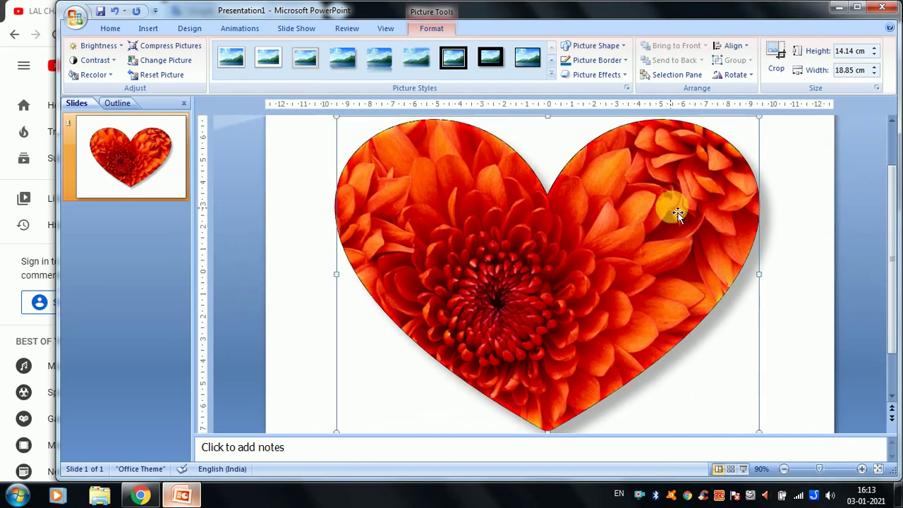
pyautogui.click(597, 75)
pyautogui.moveTo(601, 98)
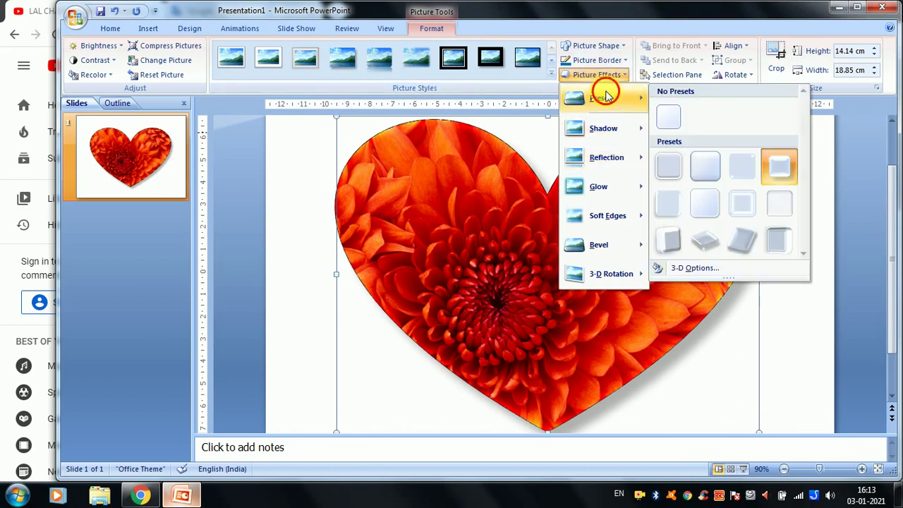
pyautogui.click(669, 239)
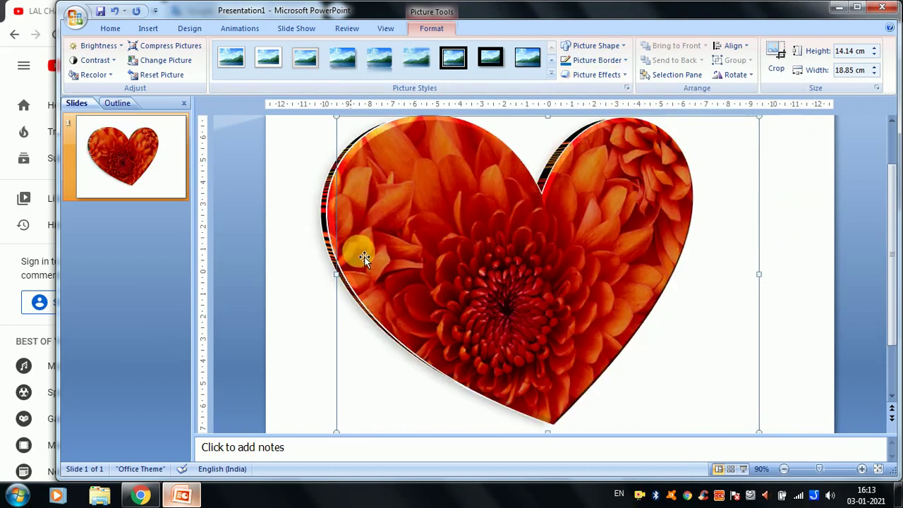
# Try a perspective 3-D preset, then settle on the flat preset with a white bevelled edge.
pyautogui.click(608, 75)
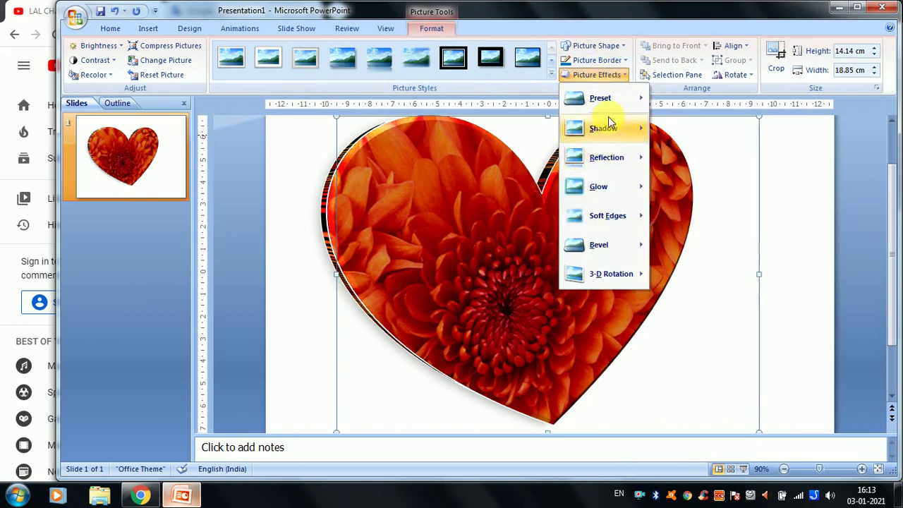
pyautogui.moveTo(614, 94)
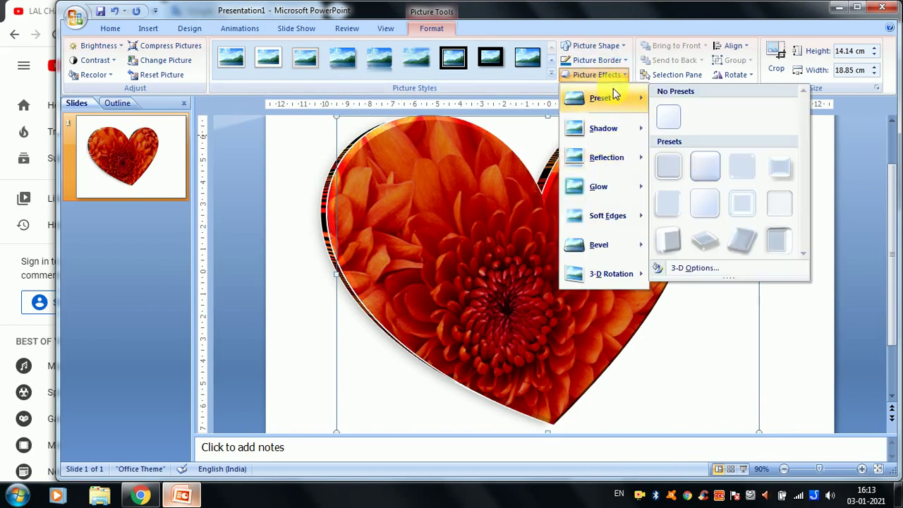
pyautogui.click(739, 235)
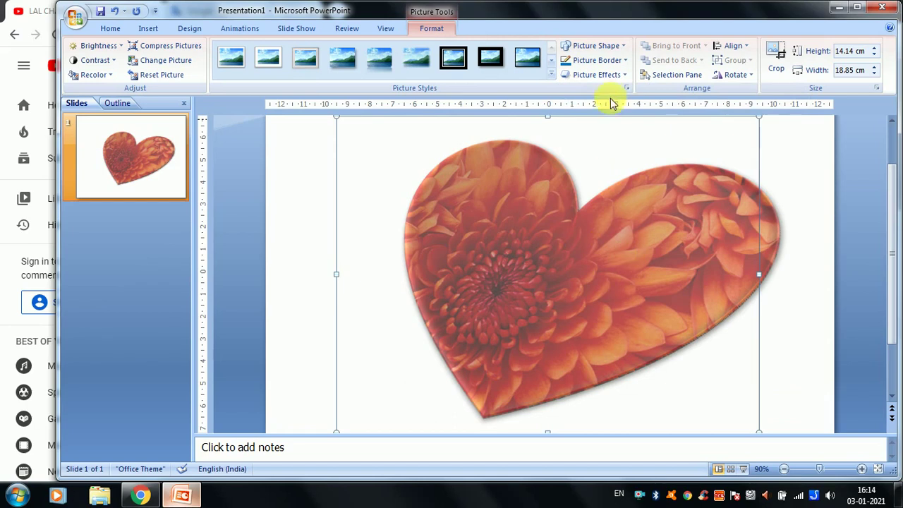
pyautogui.click(603, 74)
pyautogui.moveTo(603, 97)
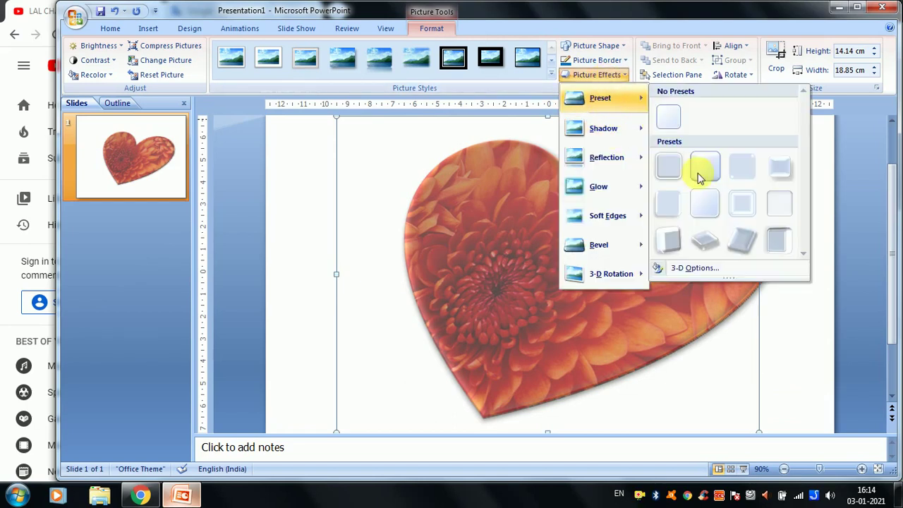
pyautogui.click(669, 164)
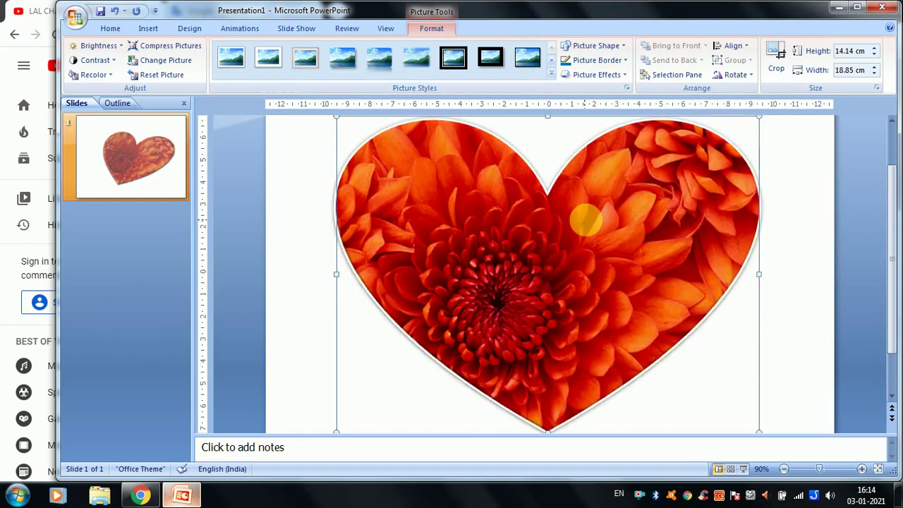
pyautogui.click(592, 74)
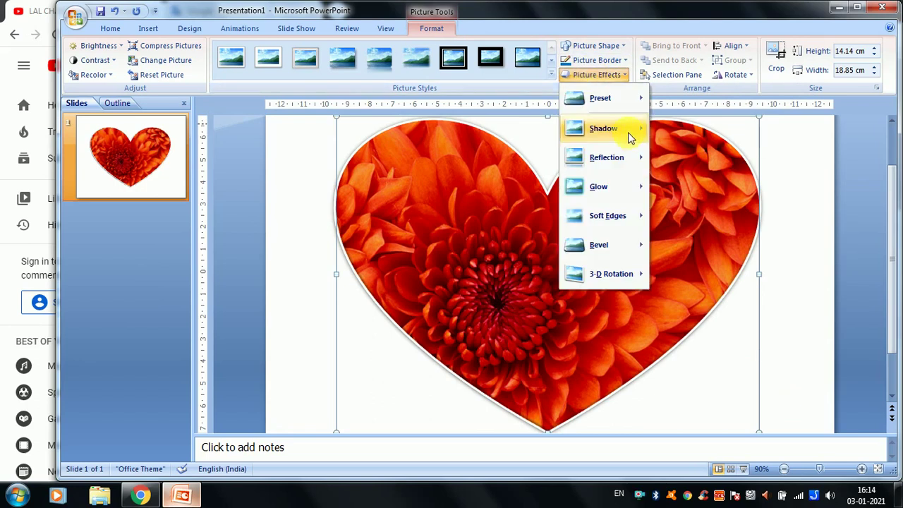
# Try outer shadow styles on the heart and zoom the slide view out to 70%.
pyautogui.moveTo(629, 136)
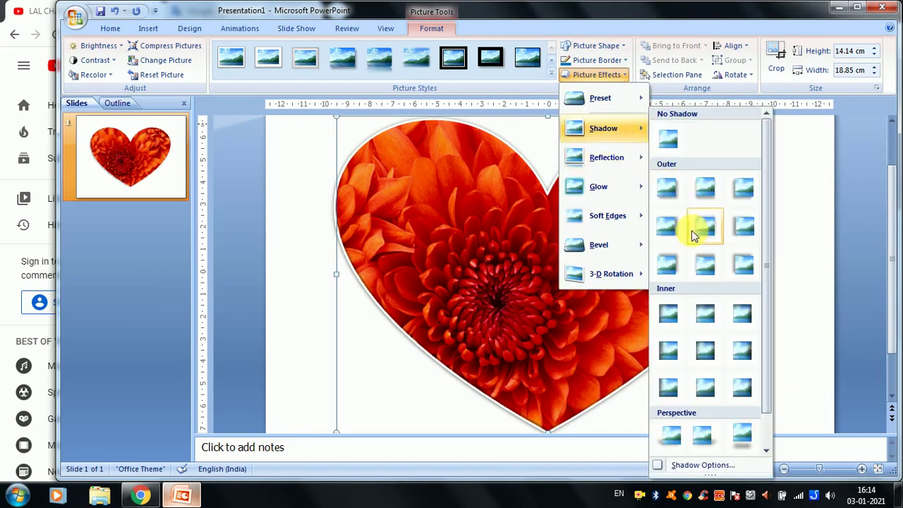
pyautogui.click(703, 189)
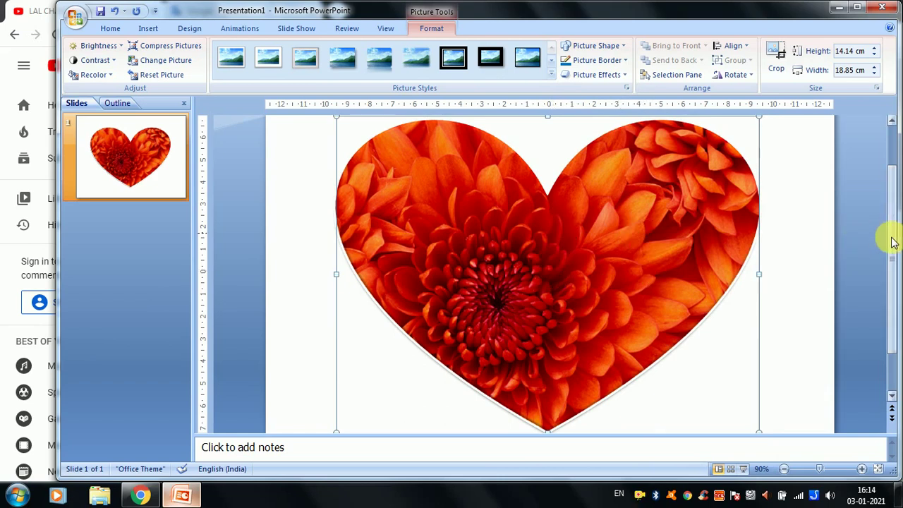
pyautogui.moveTo(890, 265)
pyautogui.mouseDown()
pyautogui.moveTo(895, 295)
pyautogui.moveTo(888, 246)
pyautogui.mouseUp()
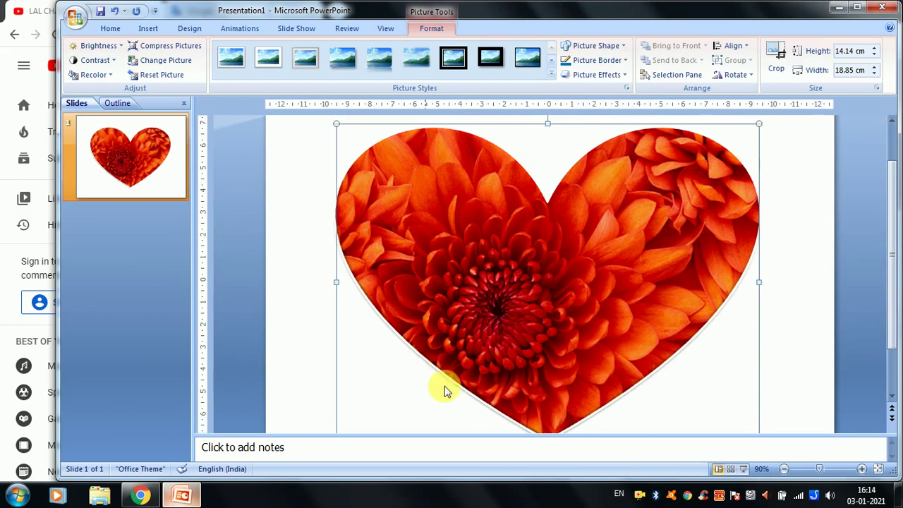
pyautogui.click(598, 75)
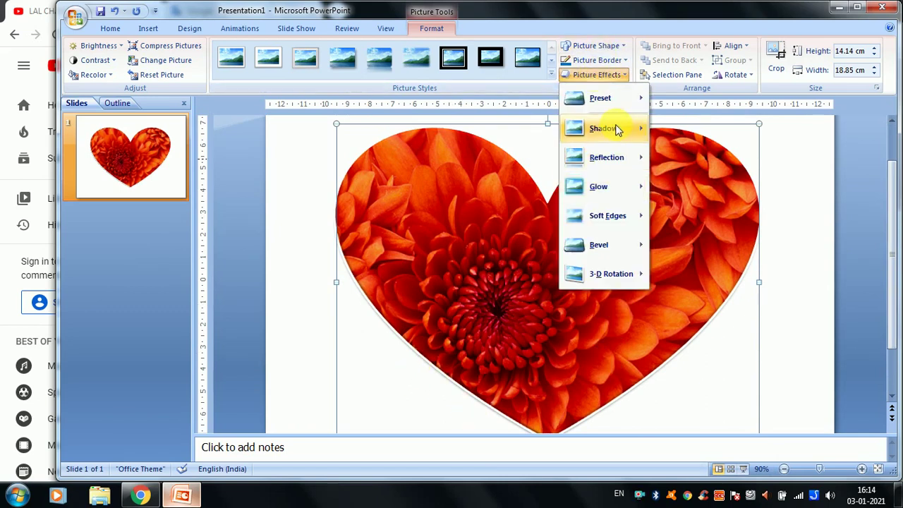
pyautogui.moveTo(617, 129)
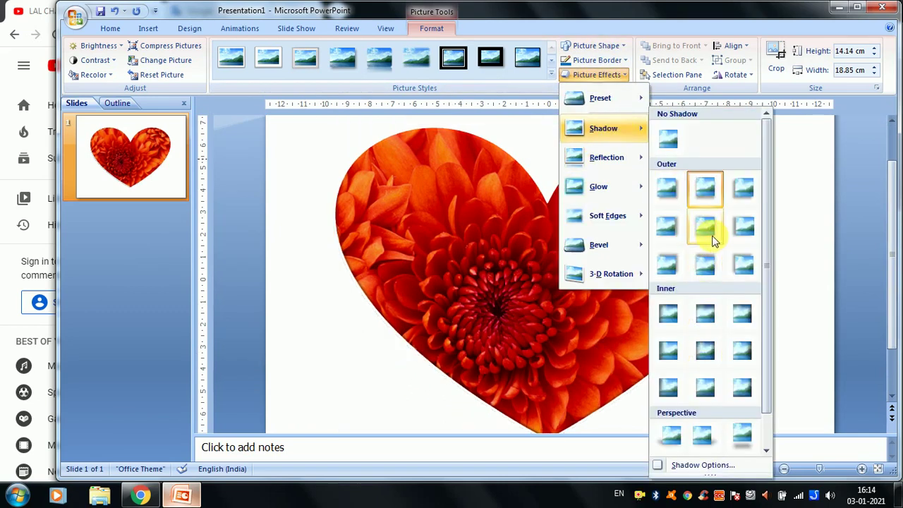
pyautogui.click(667, 192)
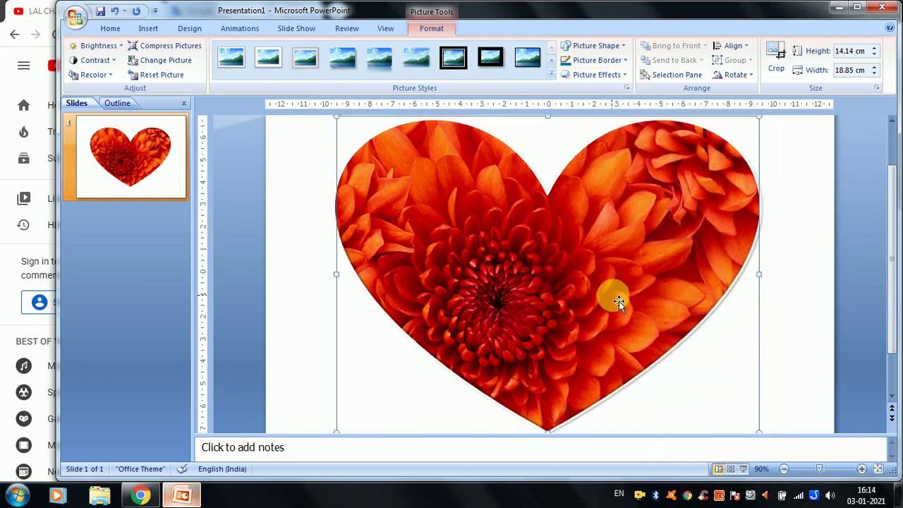
pyautogui.click(783, 468)
pyautogui.click(783, 469)
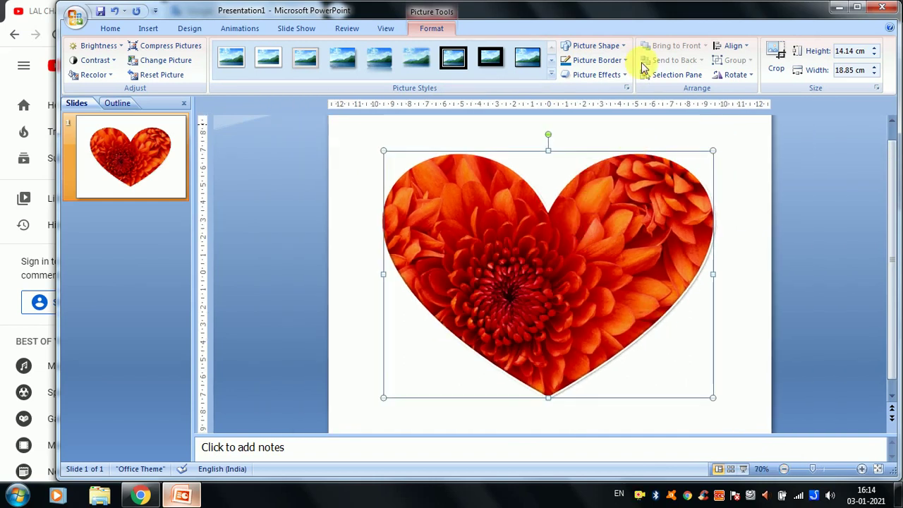
# Apply another outer shadow, then preview a preset effect without keeping it.
pyautogui.click(595, 74)
pyautogui.moveTo(603, 128)
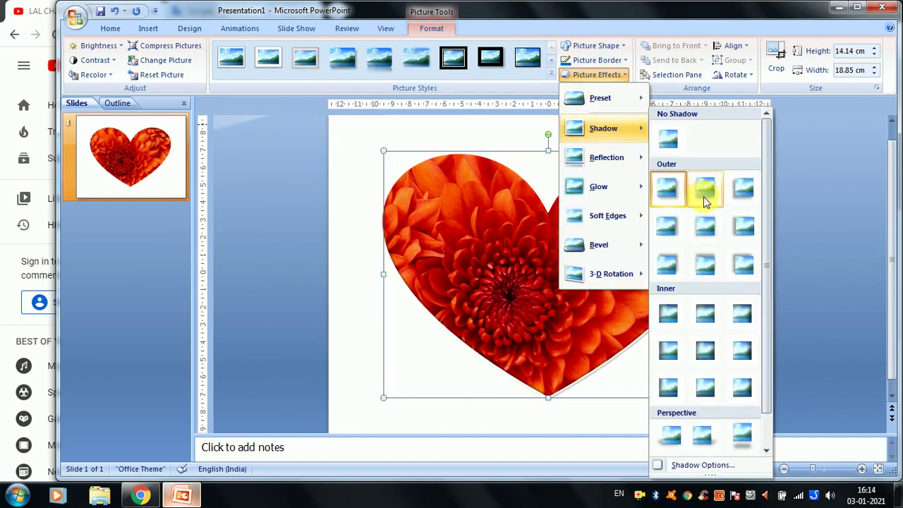
pyautogui.click(703, 196)
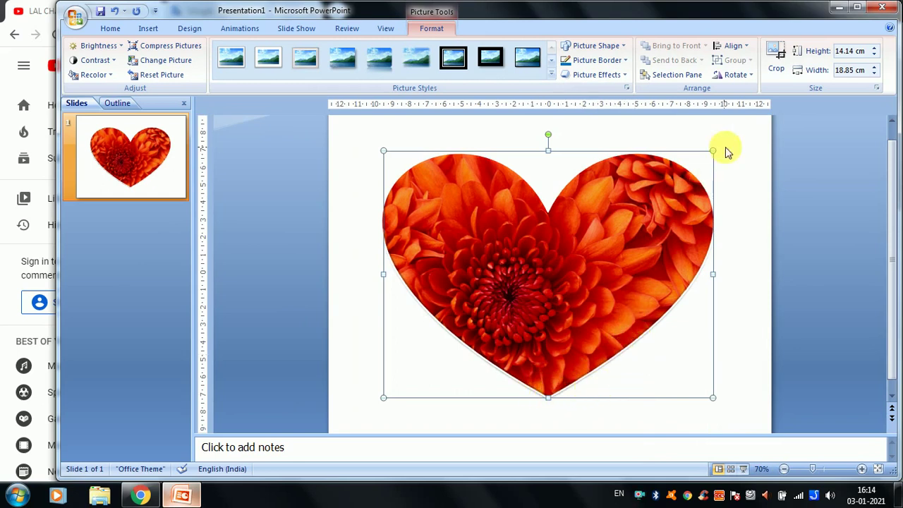
pyautogui.click(596, 74)
pyautogui.moveTo(604, 127)
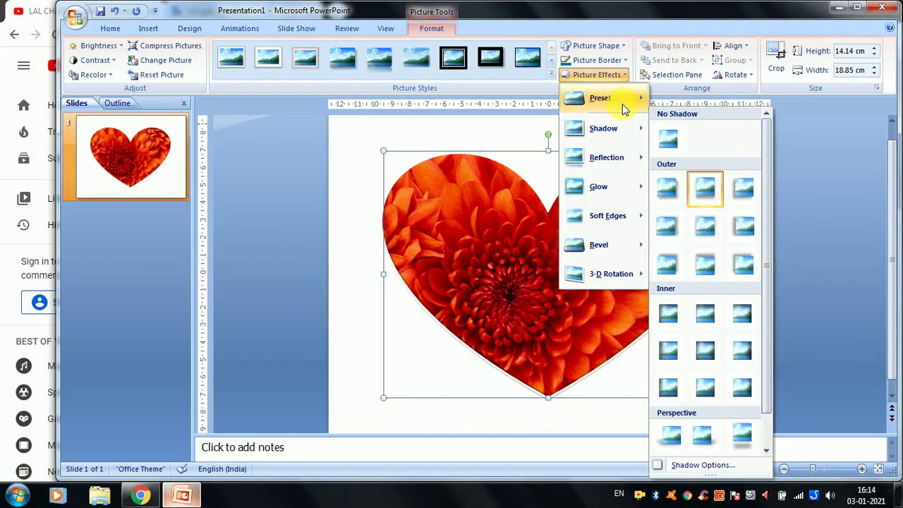
pyautogui.moveTo(620, 102)
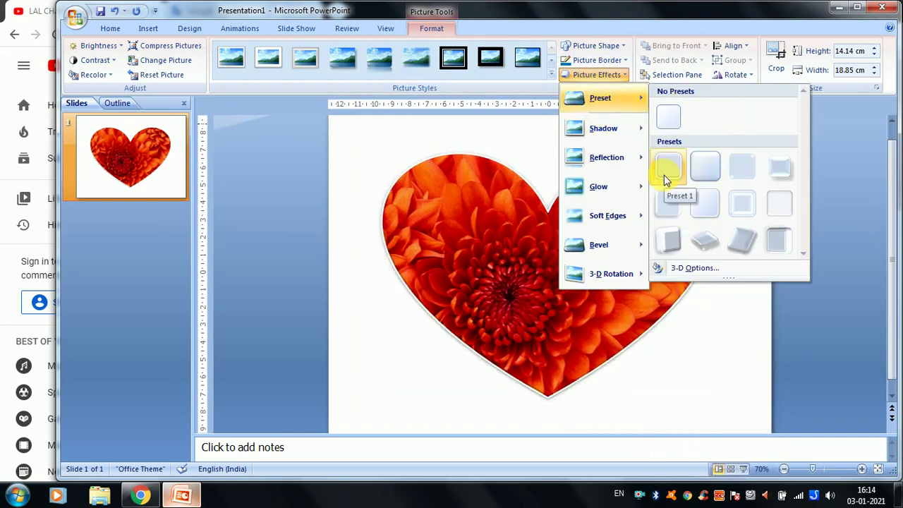
pyautogui.click(667, 202)
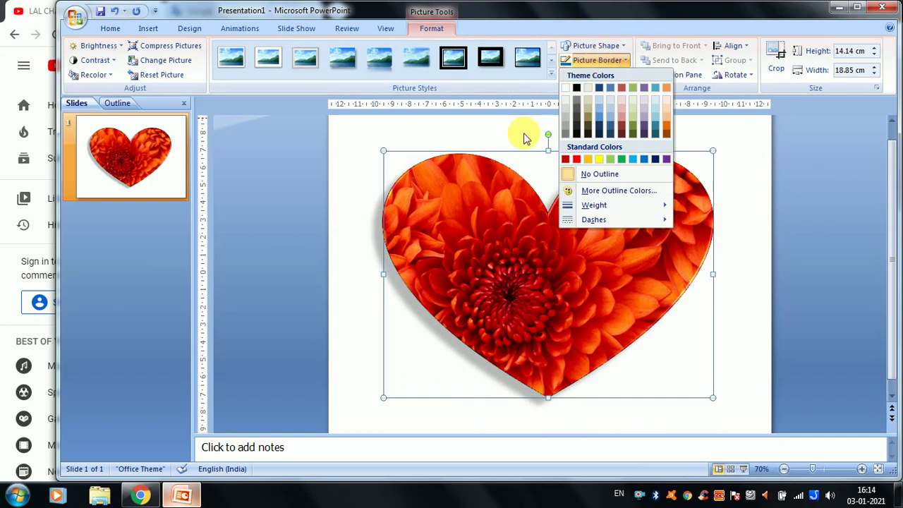
pyautogui.click(597, 75)
pyautogui.click(596, 75)
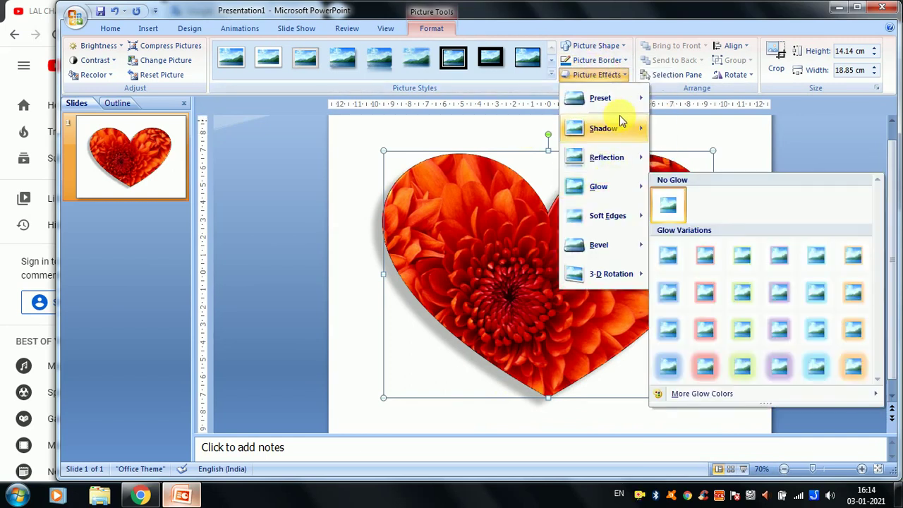
pyautogui.moveTo(621, 123)
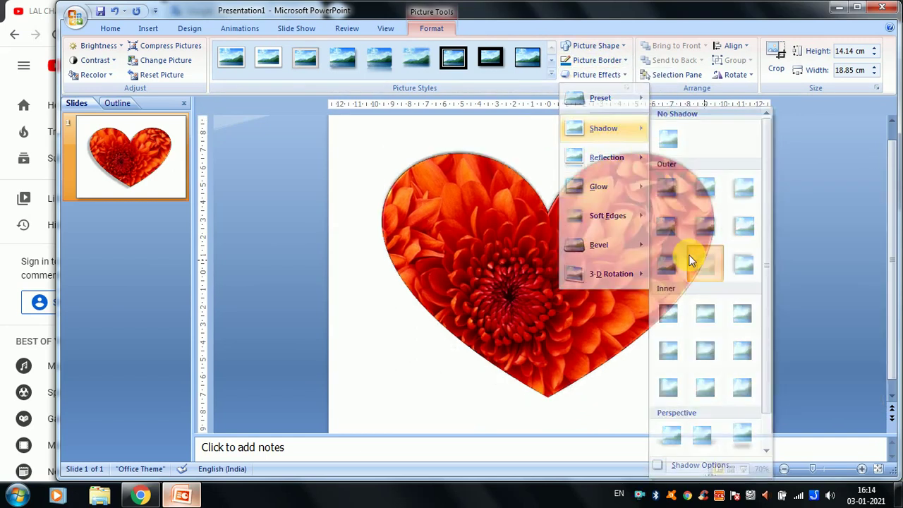
pyautogui.click(544, 199)
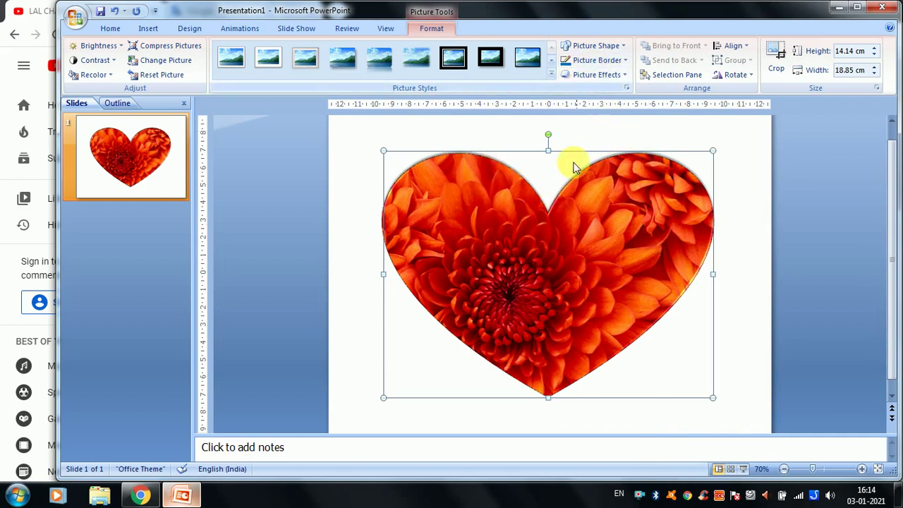
# Give the heart an outer drop shadow.
pyautogui.click(600, 75)
pyautogui.moveTo(614, 128)
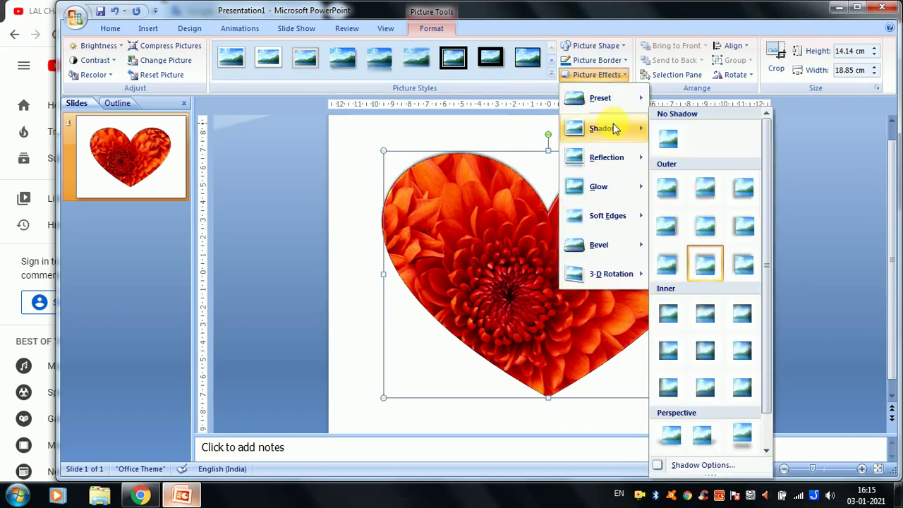
pyautogui.click(737, 266)
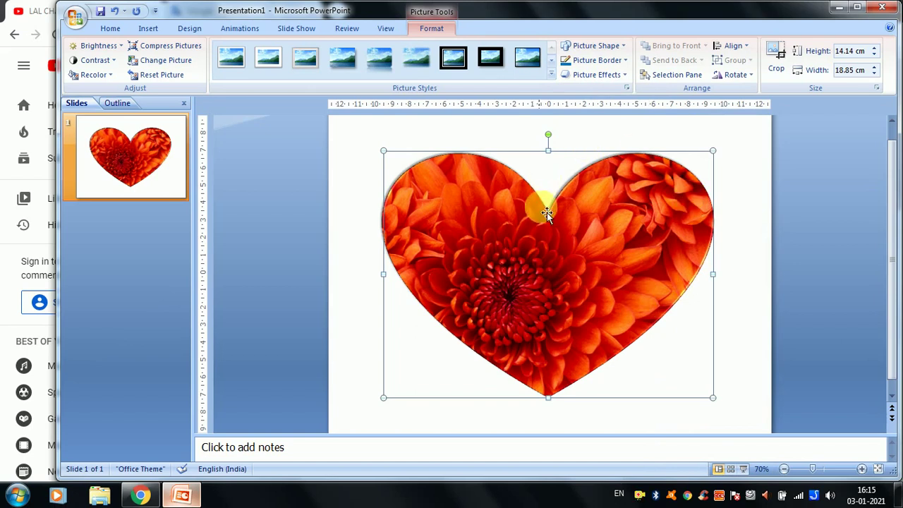
pyautogui.click(593, 74)
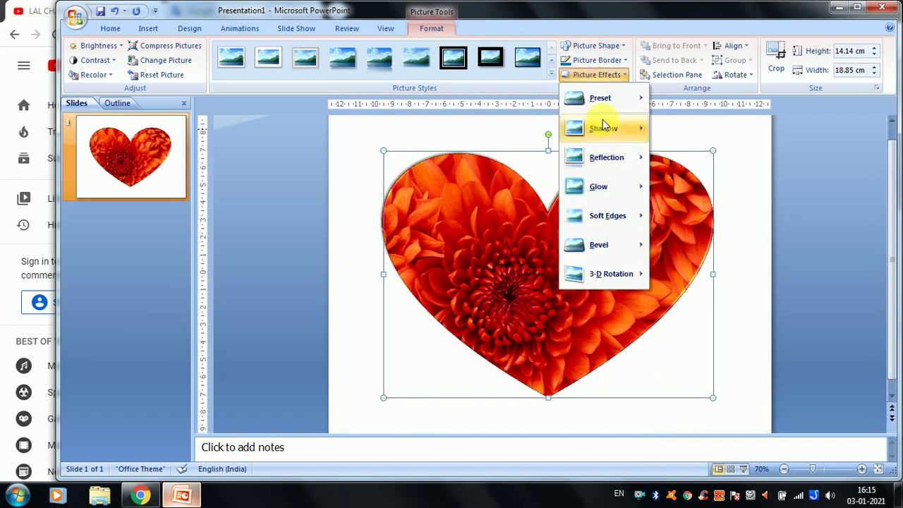
pyautogui.moveTo(601, 129)
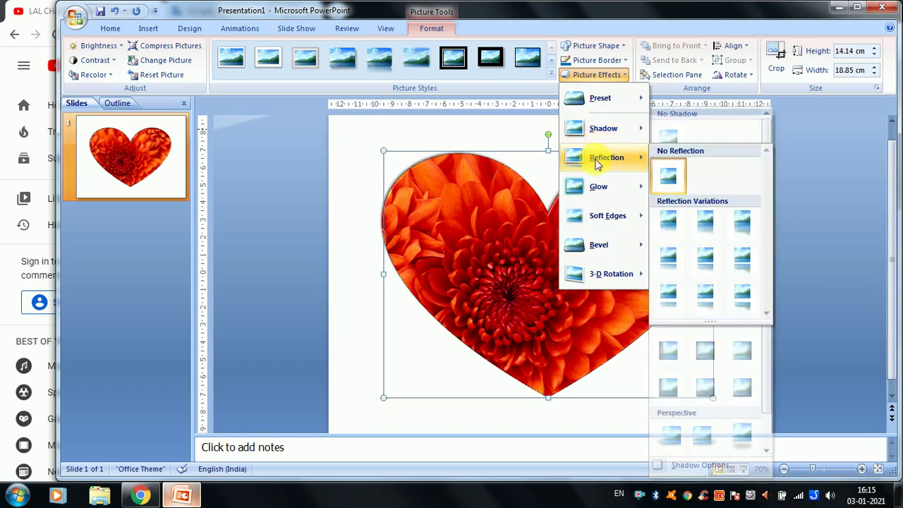
# Remove the heart's shadow and add a reflection beneath it.
pyautogui.click(597, 130)
pyautogui.click(538, 250)
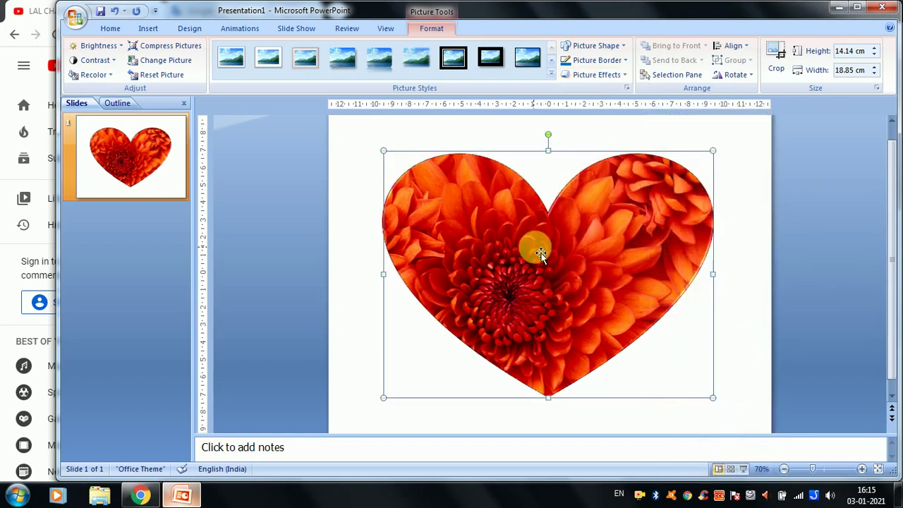
pyautogui.click(594, 74)
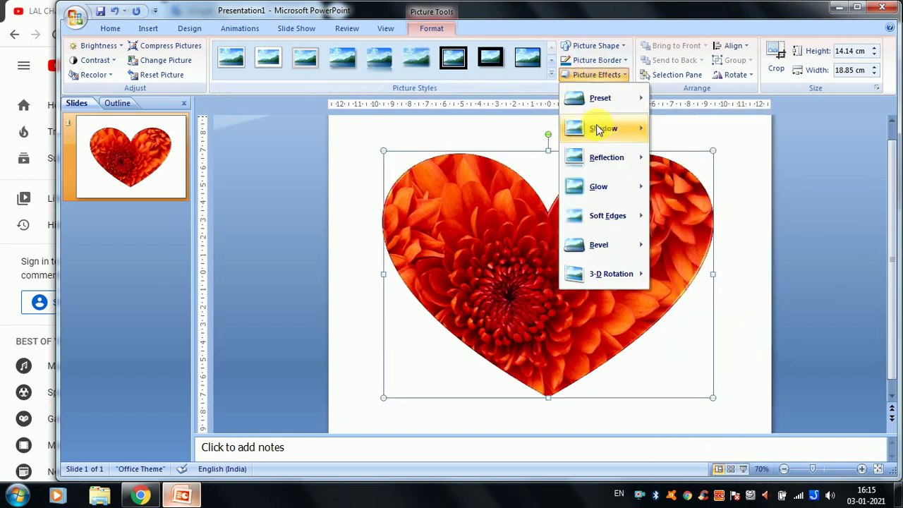
pyautogui.moveTo(596, 157)
pyautogui.click(677, 261)
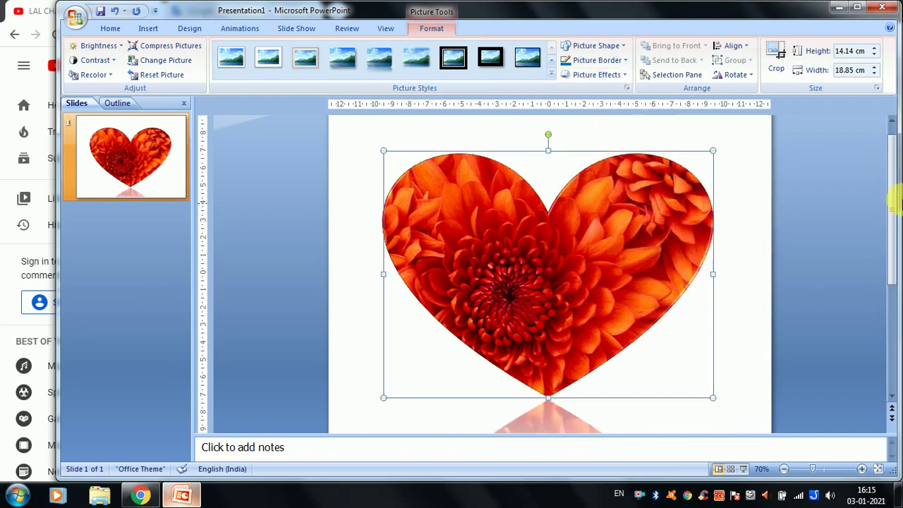
pyautogui.moveTo(894, 207); pyautogui.dragTo(888, 239)
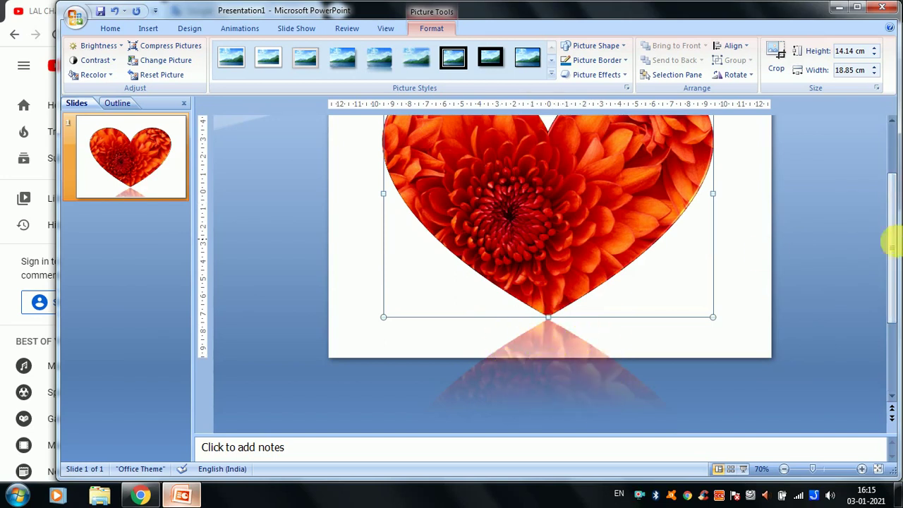
pyautogui.moveTo(895, 263)
pyautogui.mouseDown()
pyautogui.moveTo(897, 217)
pyautogui.moveTo(894, 230)
pyautogui.mouseUp()
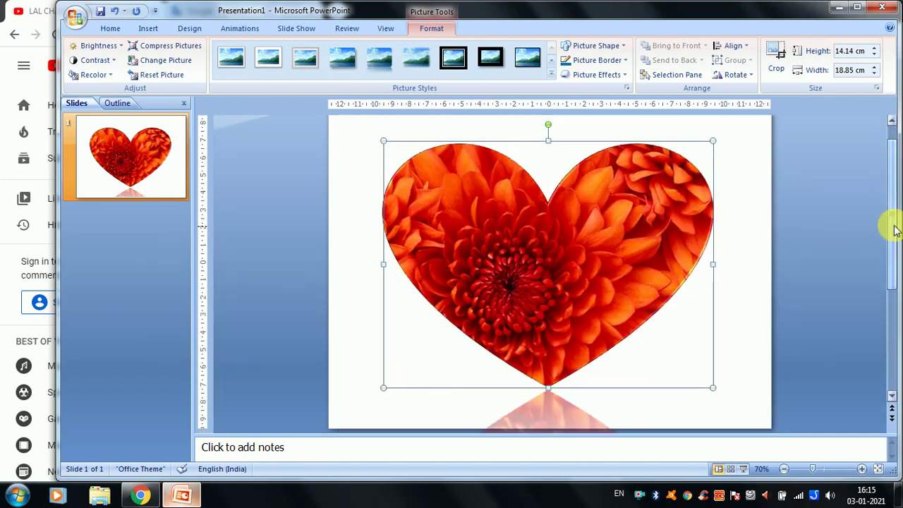
# Try an offset reflection variation, then set the heart to No Reflection.
pyautogui.click(599, 74)
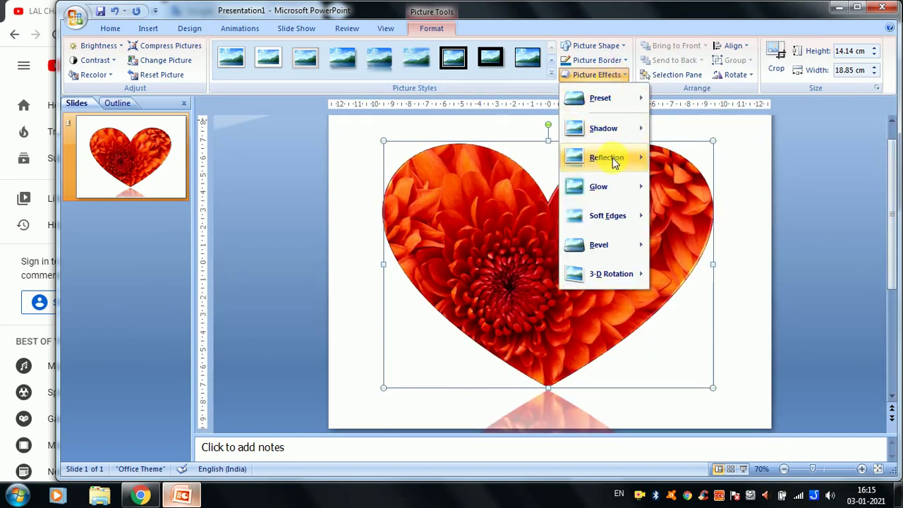
pyautogui.moveTo(620, 158)
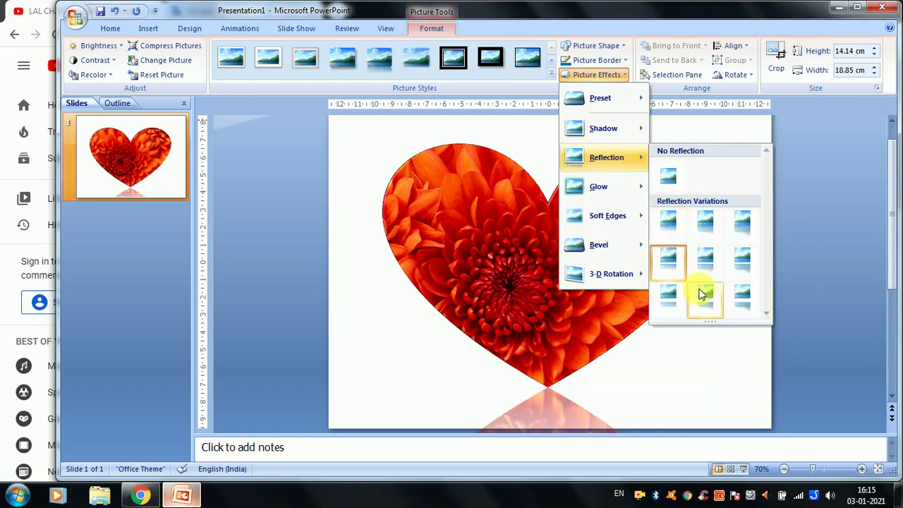
pyautogui.click(742, 293)
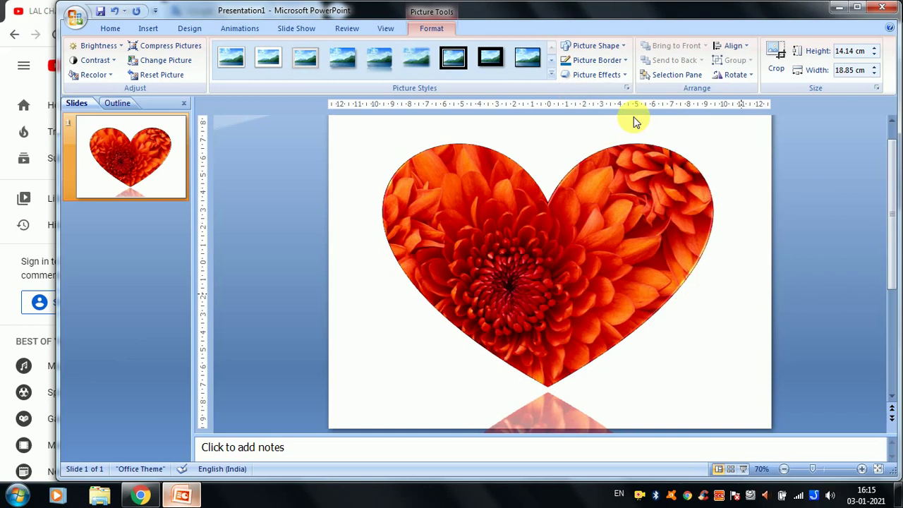
pyautogui.click(595, 76)
pyautogui.moveTo(632, 160)
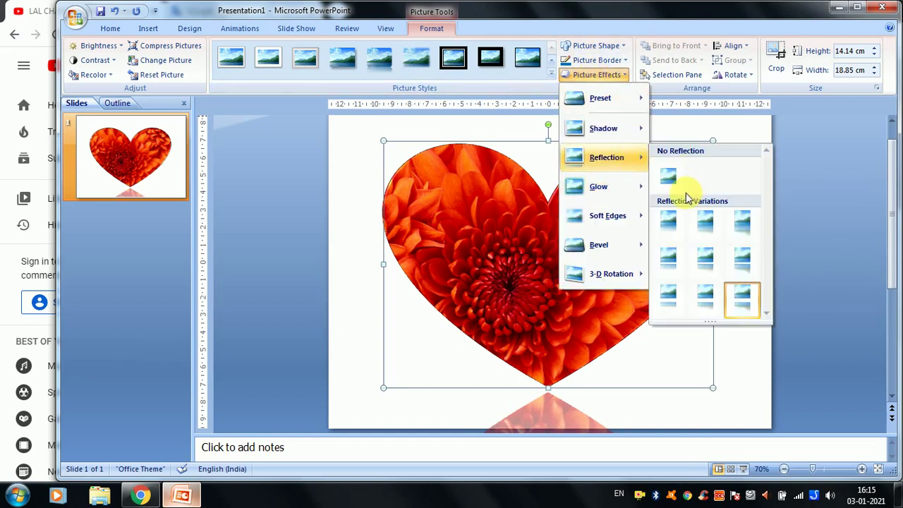
pyautogui.click(668, 176)
pyautogui.click(593, 77)
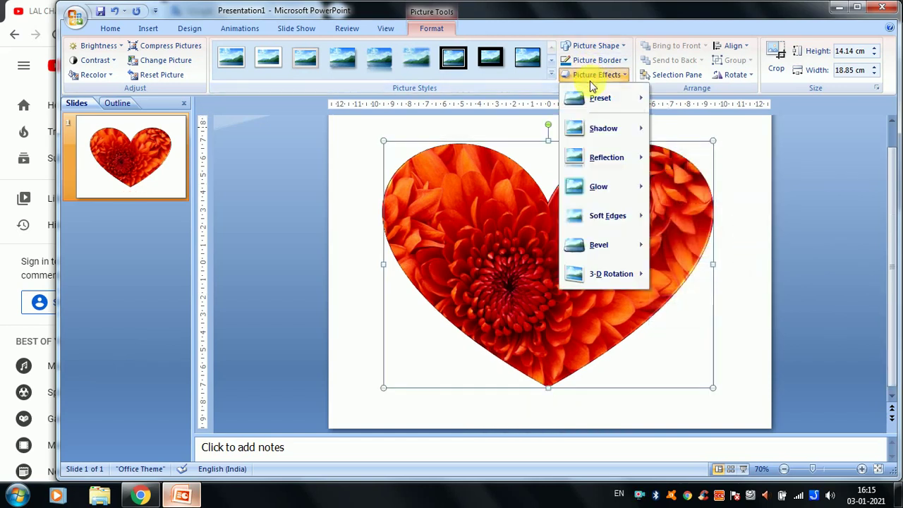
# Add a reddish glow around the heart, settling on a red glow.
pyautogui.moveTo(612, 199)
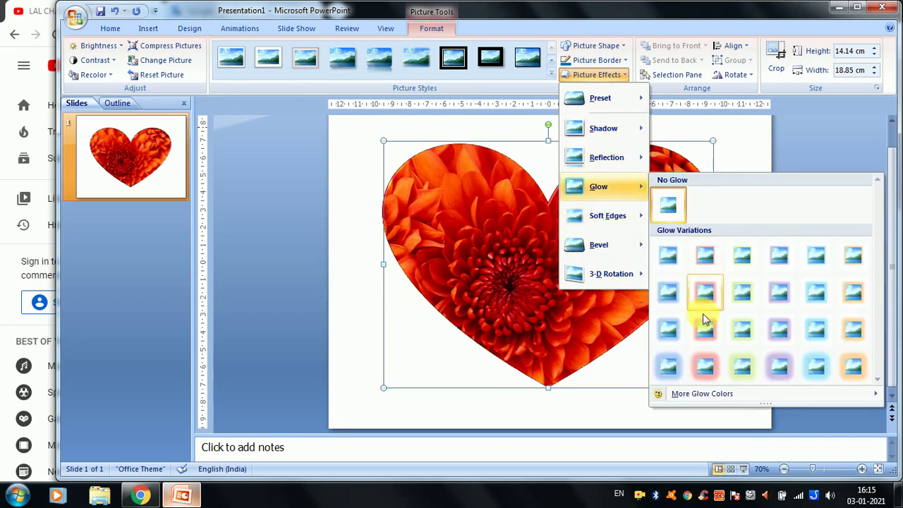
pyautogui.click(706, 329)
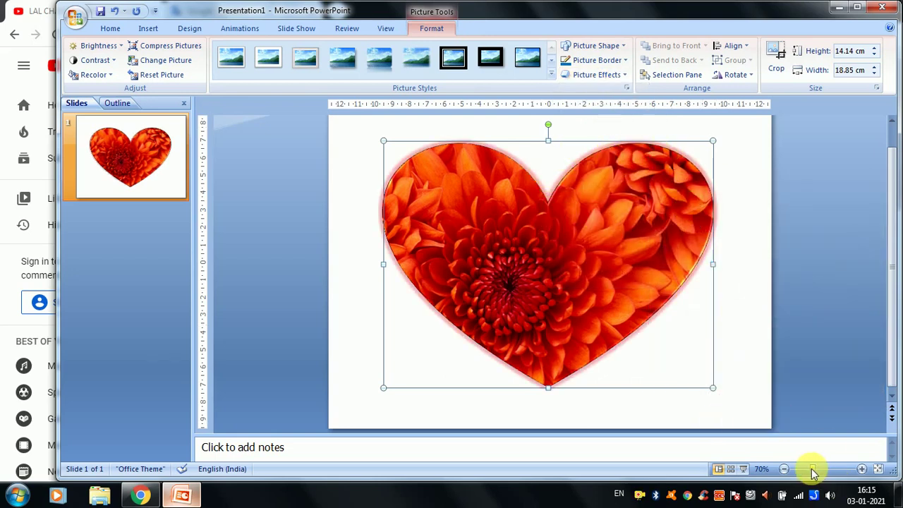
pyautogui.moveTo(818, 471)
pyautogui.mouseDown()
pyautogui.moveTo(826, 471)
pyautogui.moveTo(816, 472)
pyautogui.mouseUp()
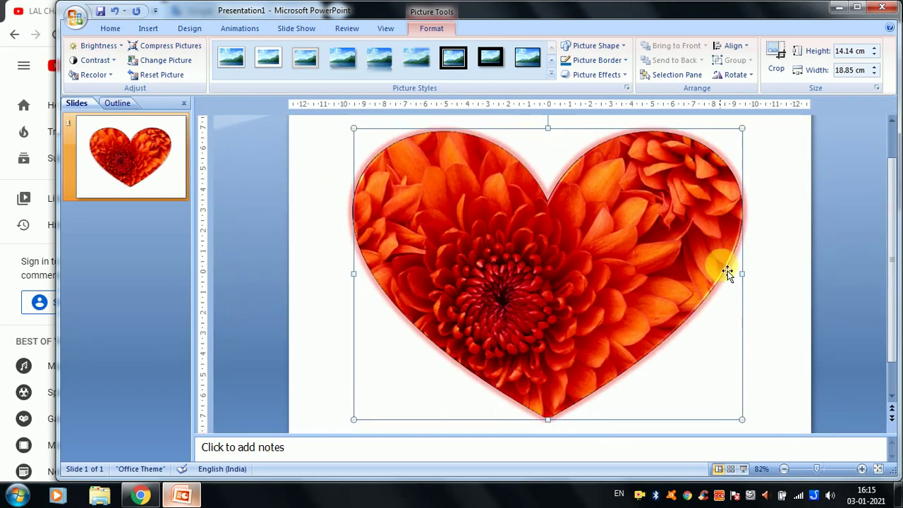
pyautogui.click(597, 74)
pyautogui.moveTo(599, 187)
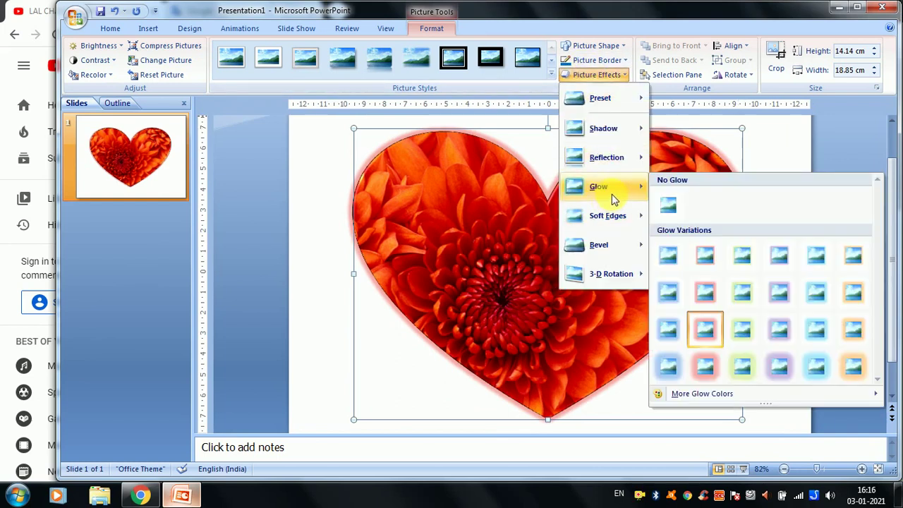
pyautogui.click(705, 368)
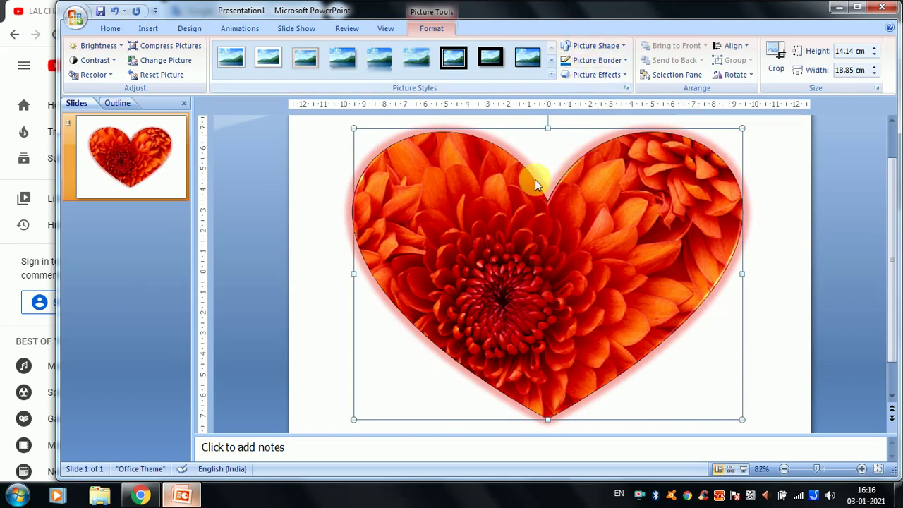
# Change the glow colour to grey, then remove the glow with No Glow.
pyautogui.click(596, 74)
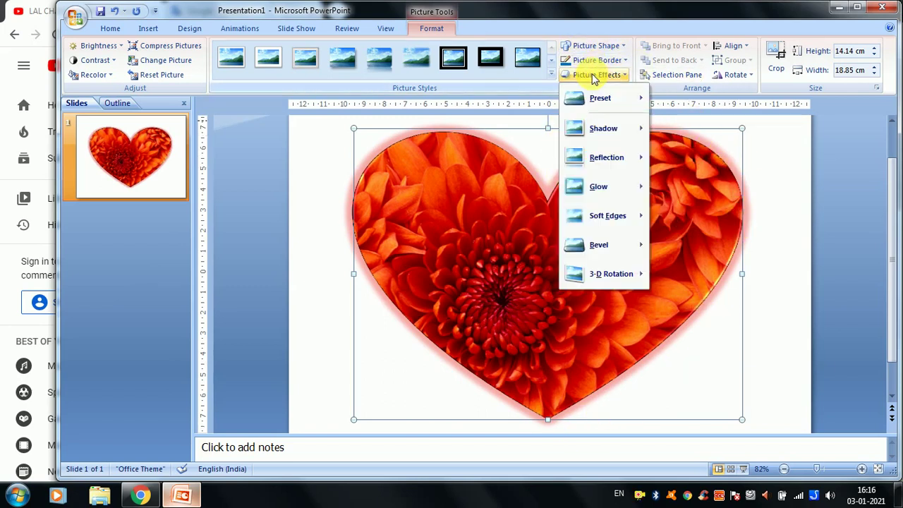
pyautogui.moveTo(621, 186)
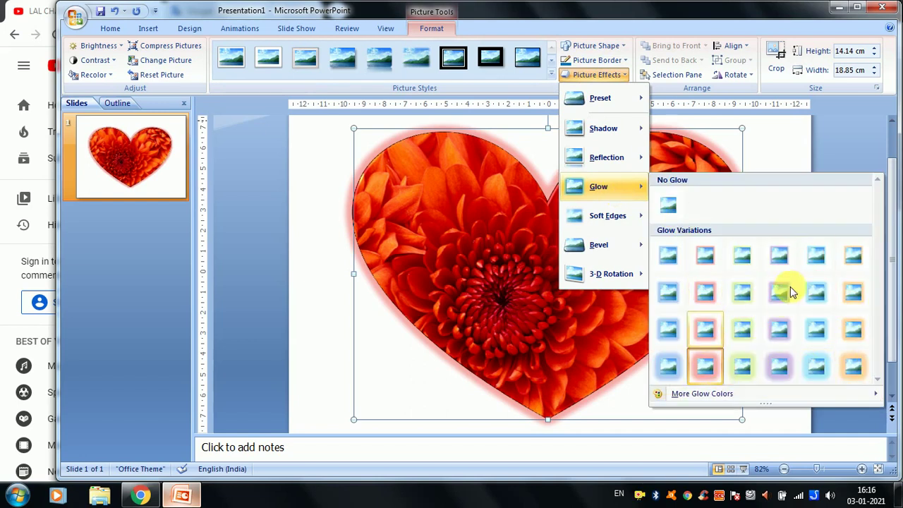
pyautogui.moveTo(719, 397)
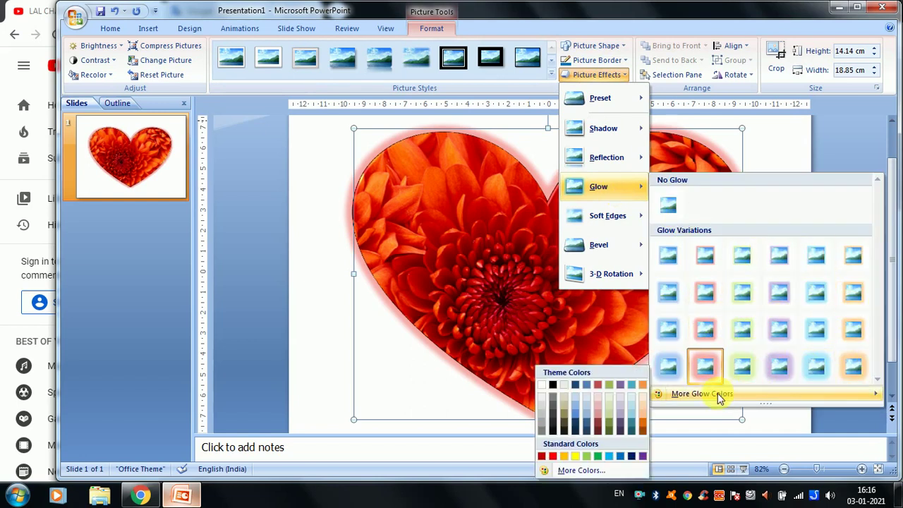
pyautogui.click(552, 389)
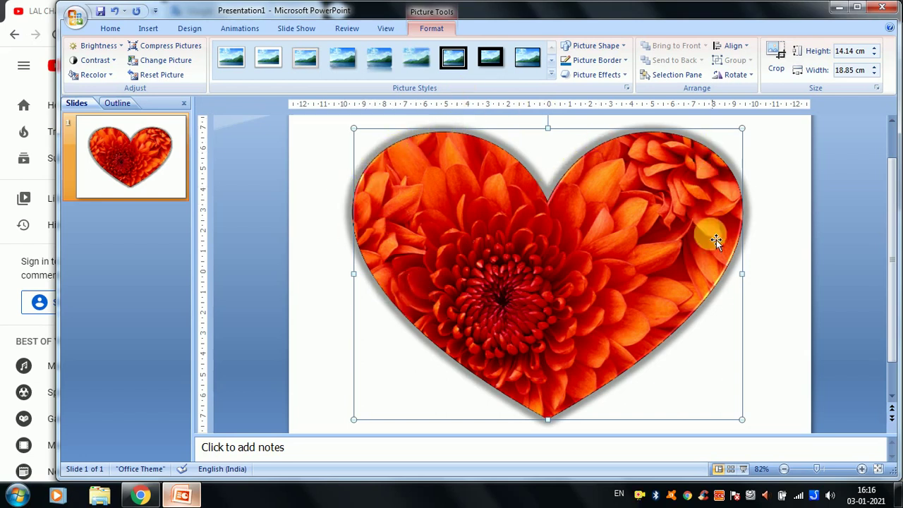
pyautogui.click(604, 76)
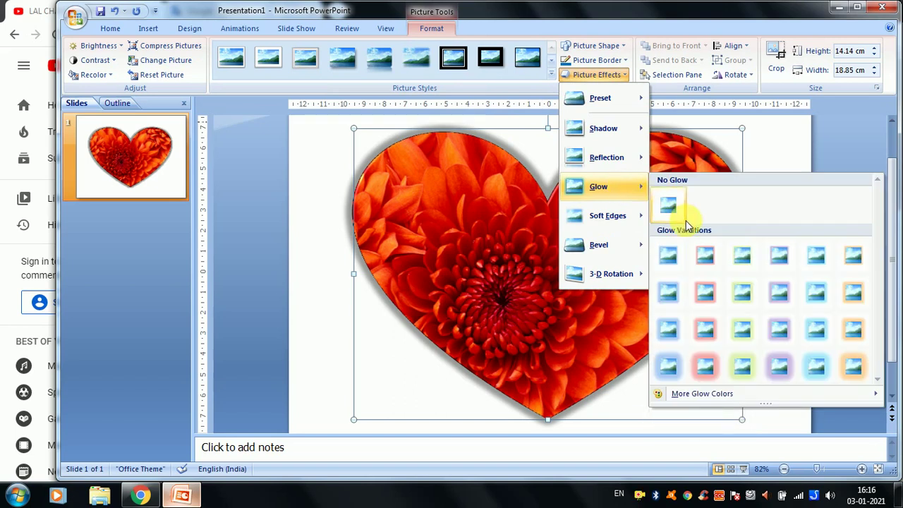
pyautogui.click(668, 205)
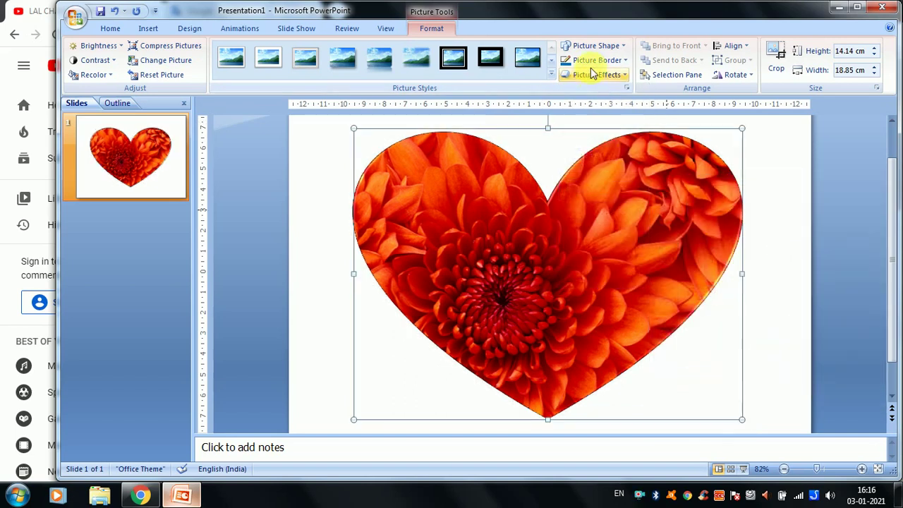
pyautogui.click(596, 74)
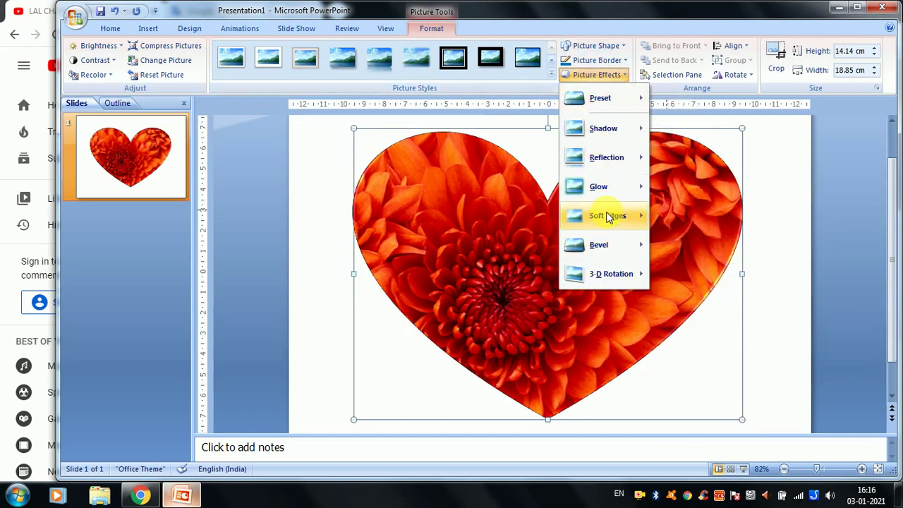
pyautogui.moveTo(607, 217)
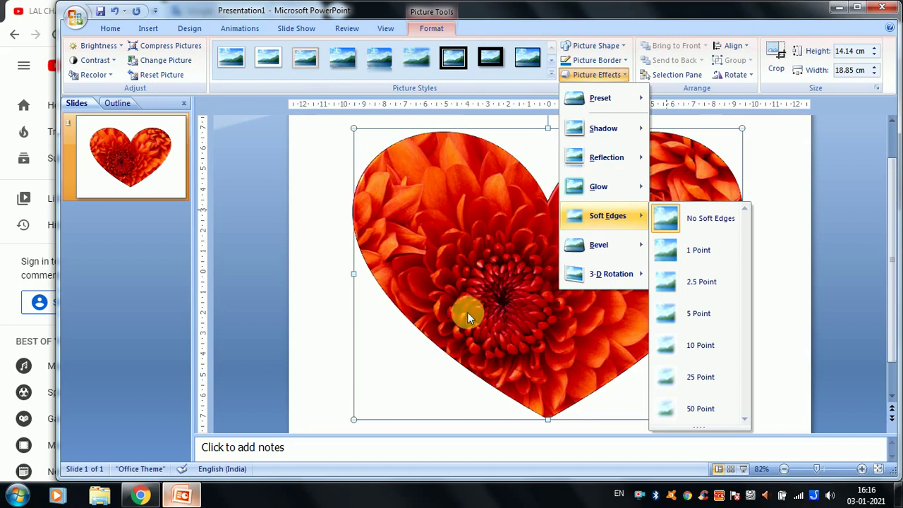
pyautogui.click(705, 288)
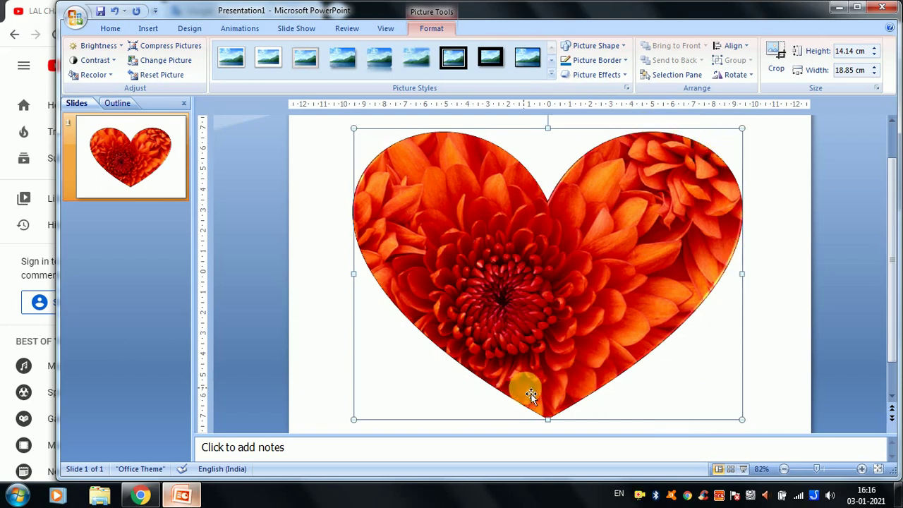
pyautogui.click(601, 78)
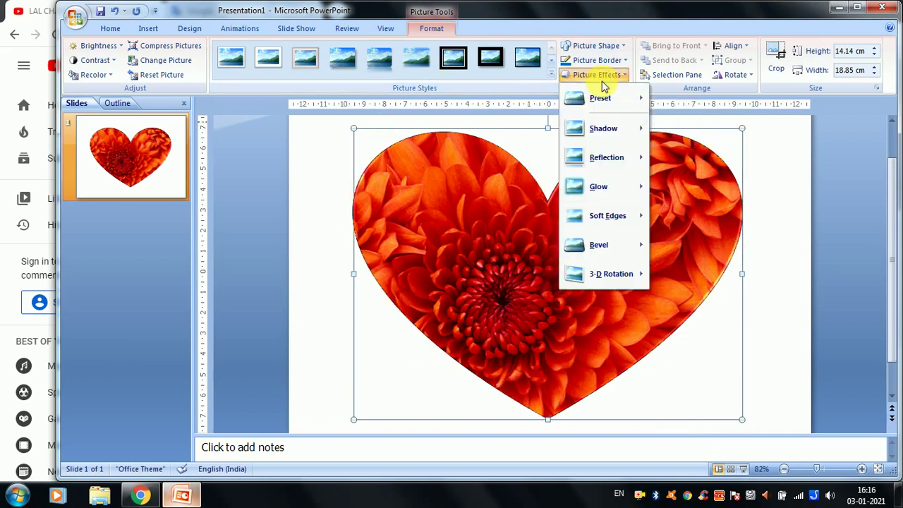
pyautogui.click(493, 195)
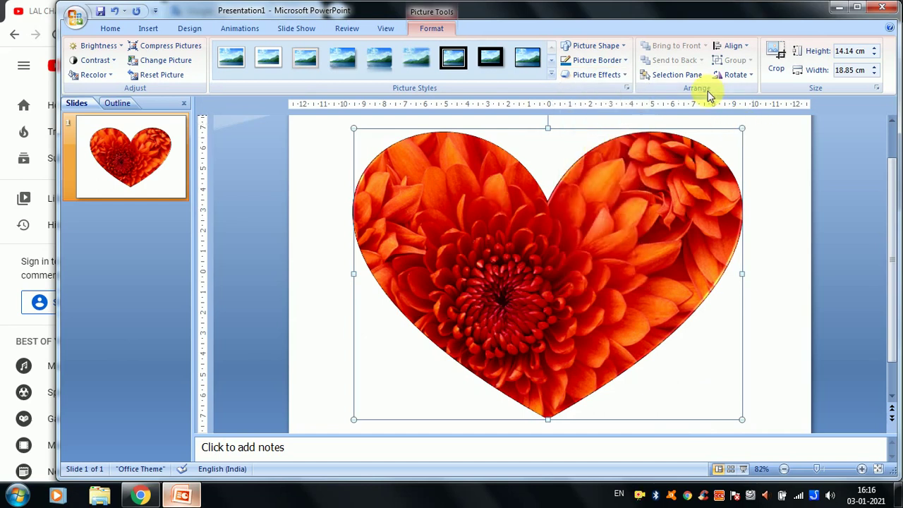
pyautogui.click(598, 76)
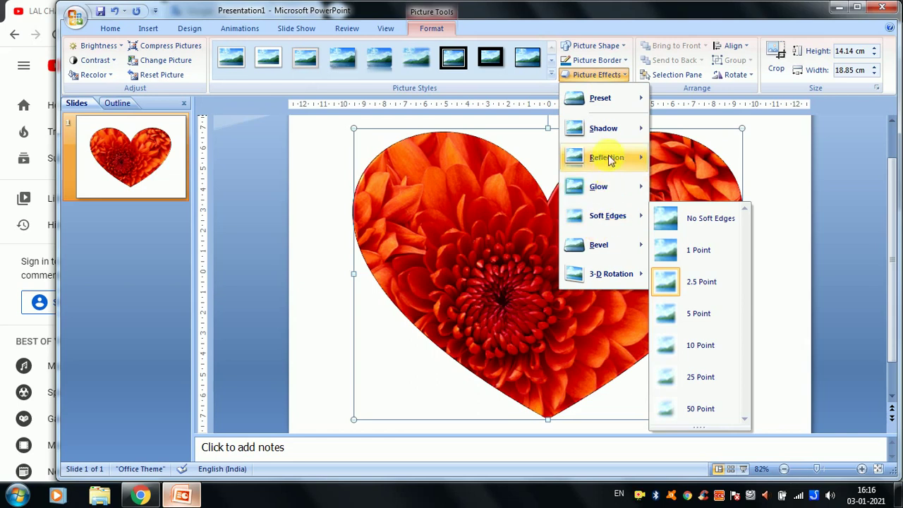
pyautogui.moveTo(606, 100)
pyautogui.click(672, 120)
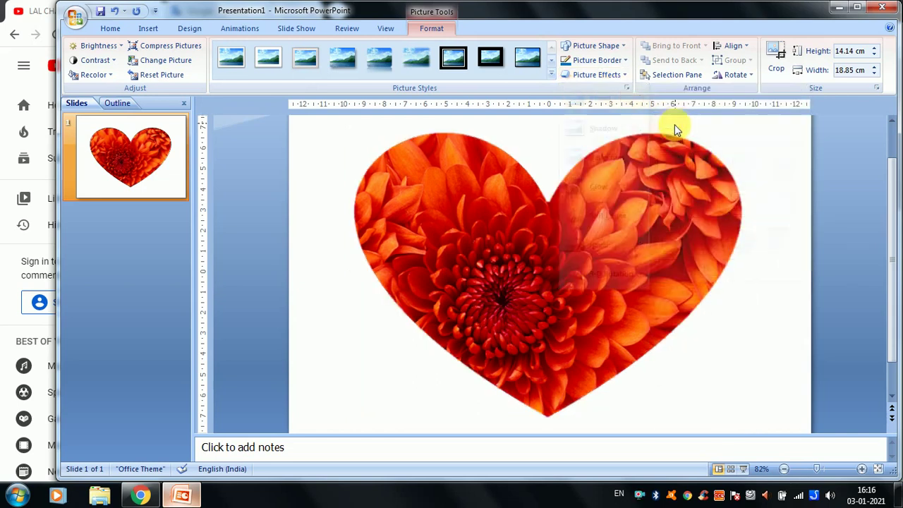
pyautogui.click(587, 74)
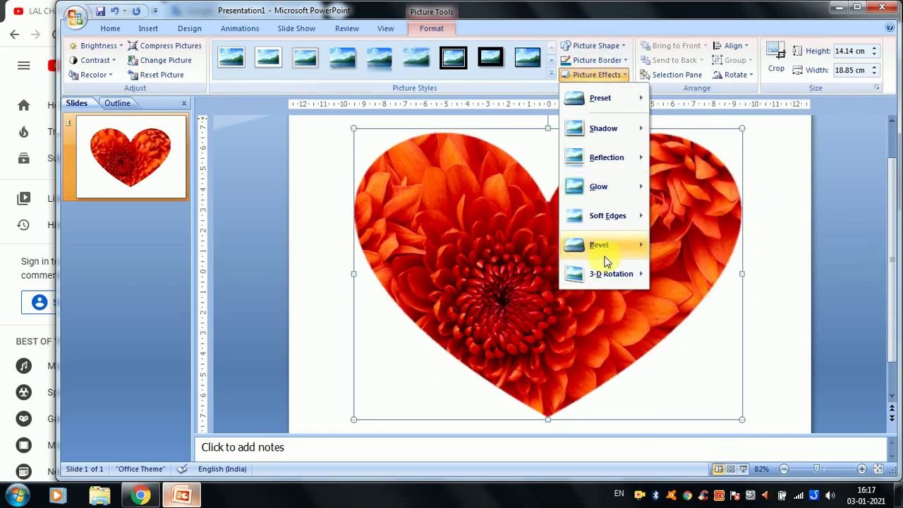
pyautogui.moveTo(603, 222)
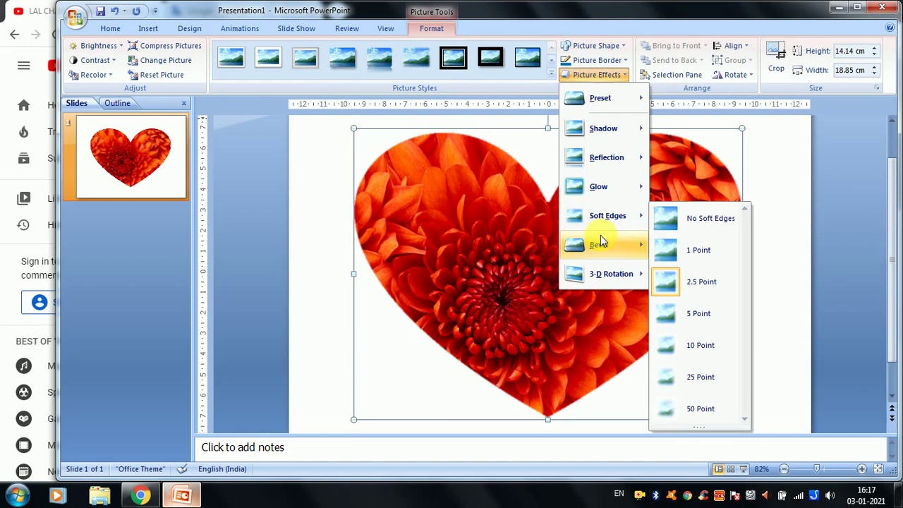
pyautogui.click(675, 372)
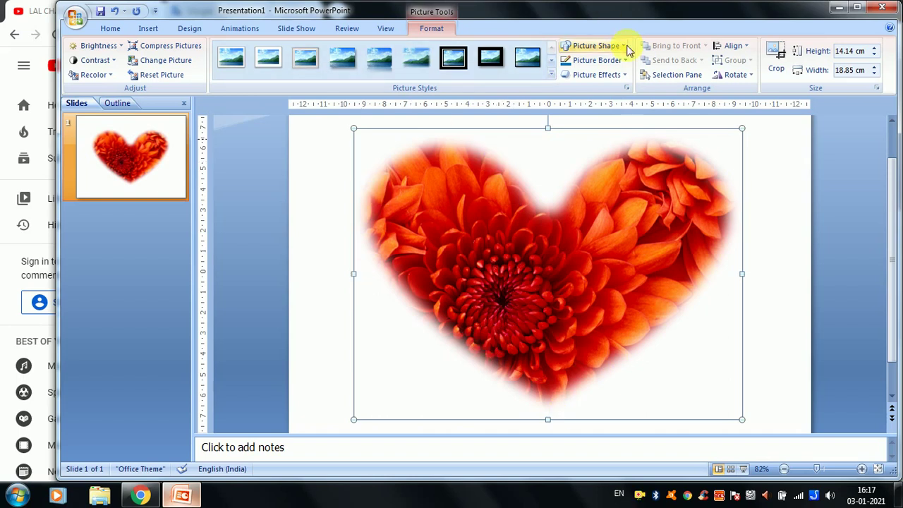
pyautogui.click(596, 74)
pyautogui.moveTo(607, 215)
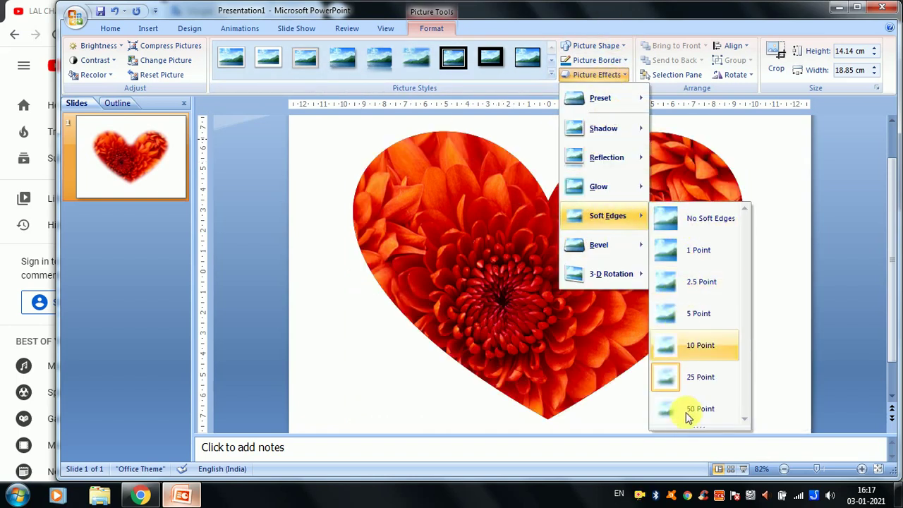
pyautogui.click(707, 220)
# Try several bevel presets on the heart, finishing with a raised, rounded-edge bevel.
pyautogui.click(589, 74)
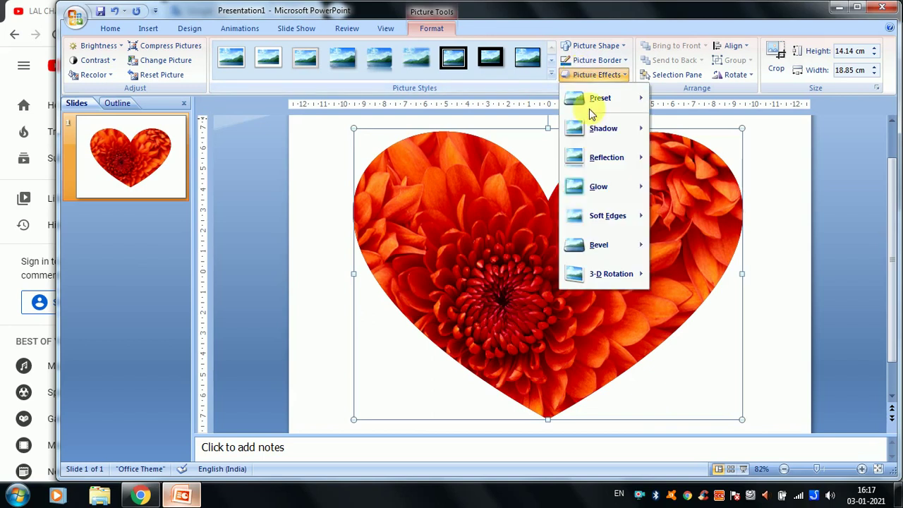
pyautogui.moveTo(612, 248)
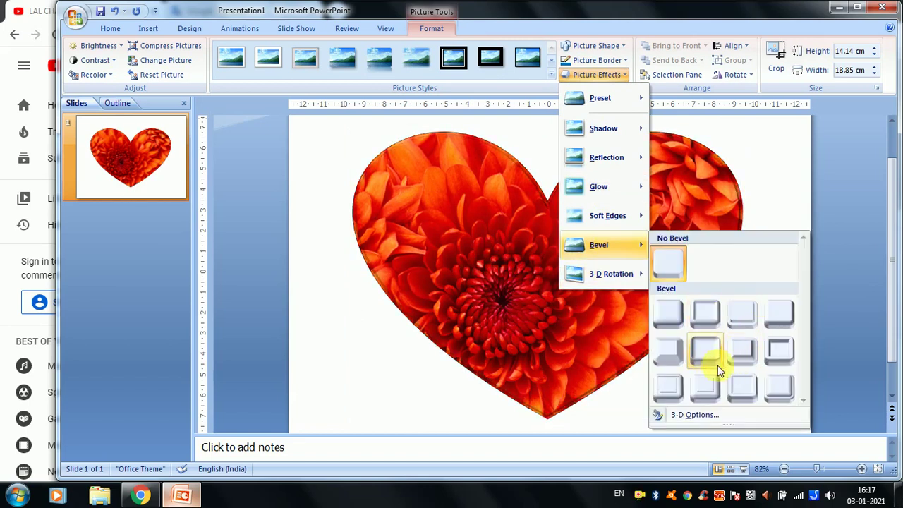
pyautogui.click(707, 356)
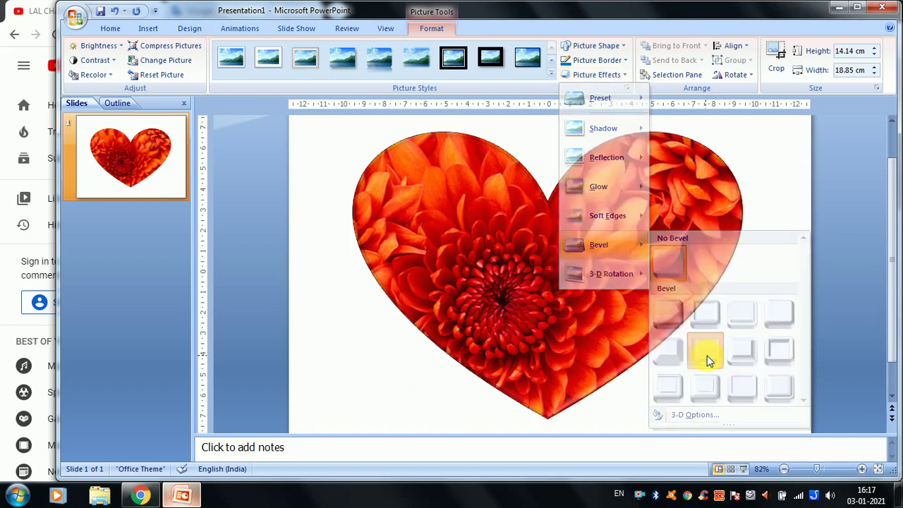
pyautogui.click(861, 470)
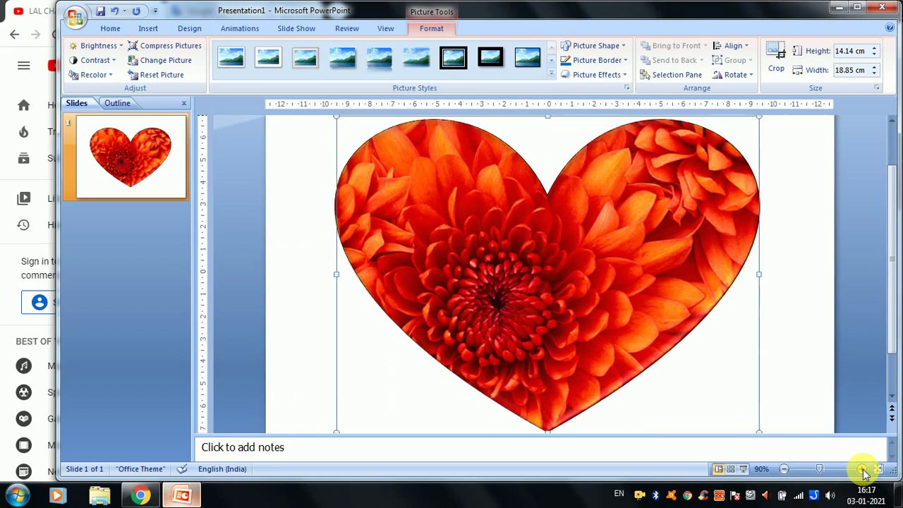
pyautogui.click(588, 76)
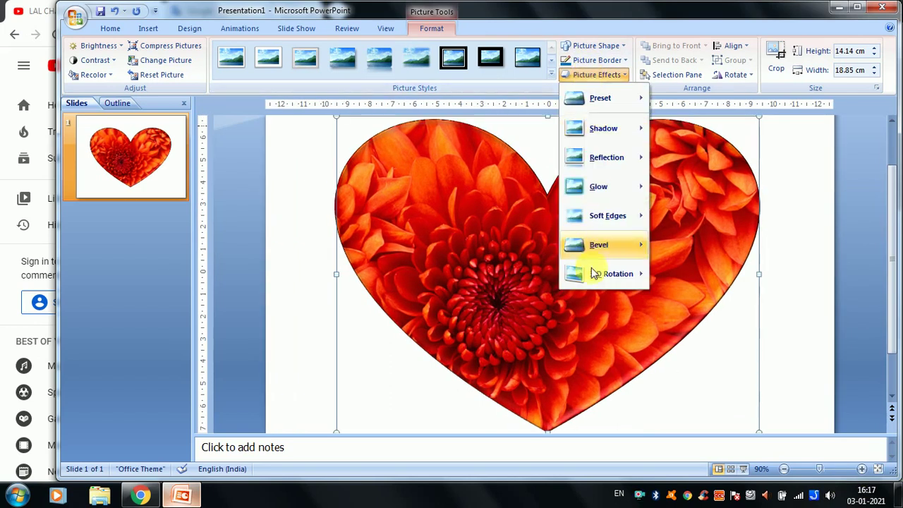
pyautogui.moveTo(599, 245)
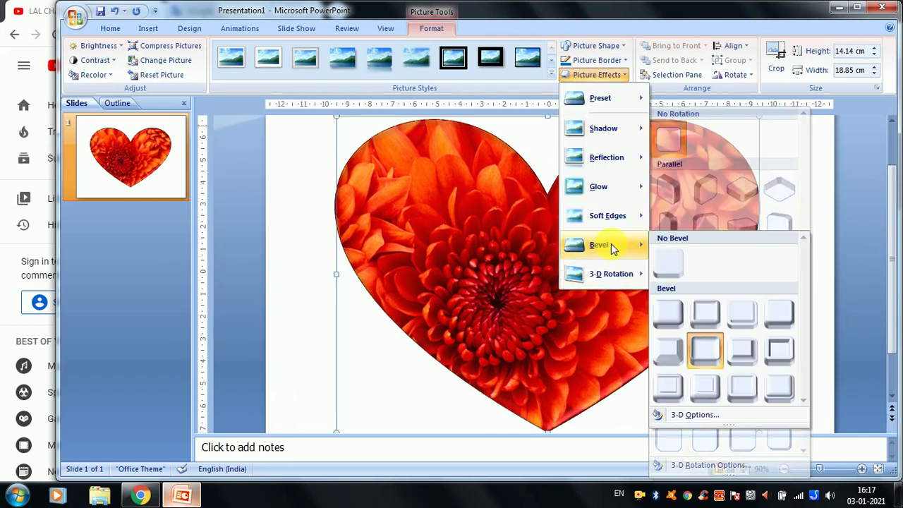
pyautogui.click(663, 362)
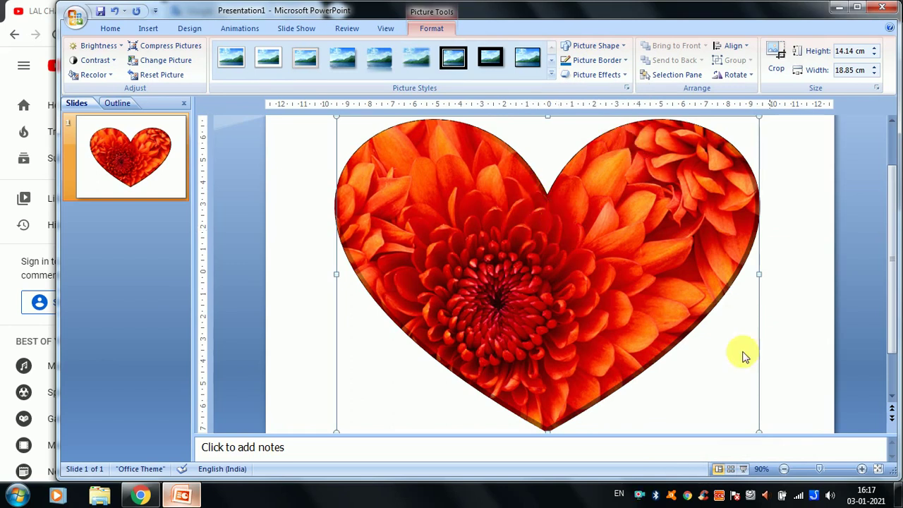
pyautogui.click(603, 78)
pyautogui.moveTo(592, 244)
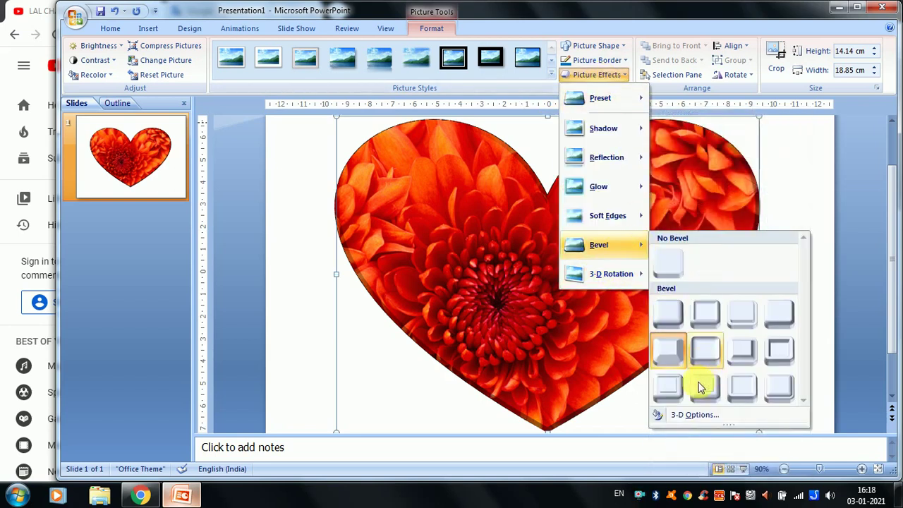
pyautogui.click(669, 390)
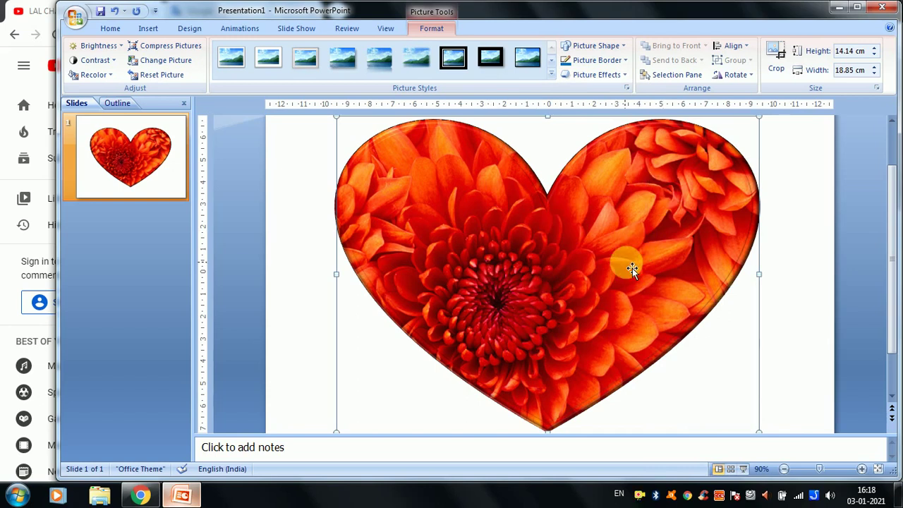
# Try two parallel 3-D rotations on the heart, then apply a perspective rotation.
pyautogui.click(597, 74)
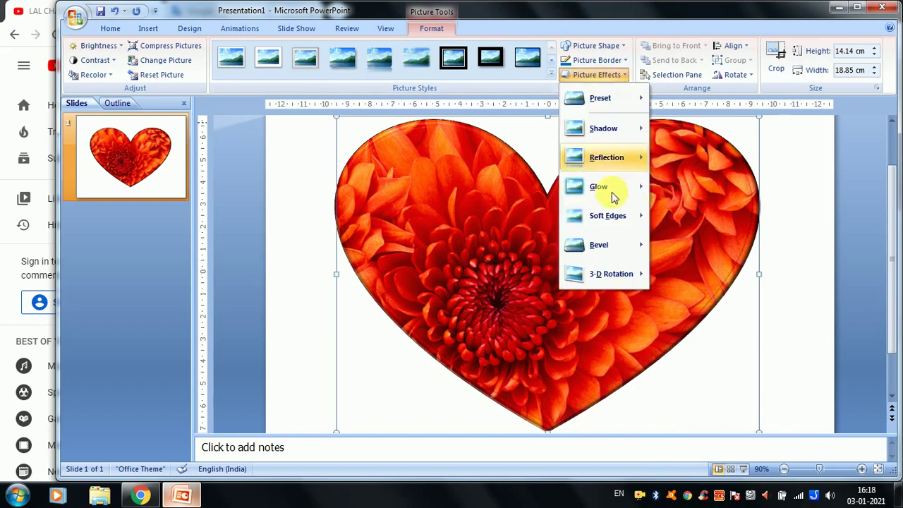
pyautogui.moveTo(617, 280)
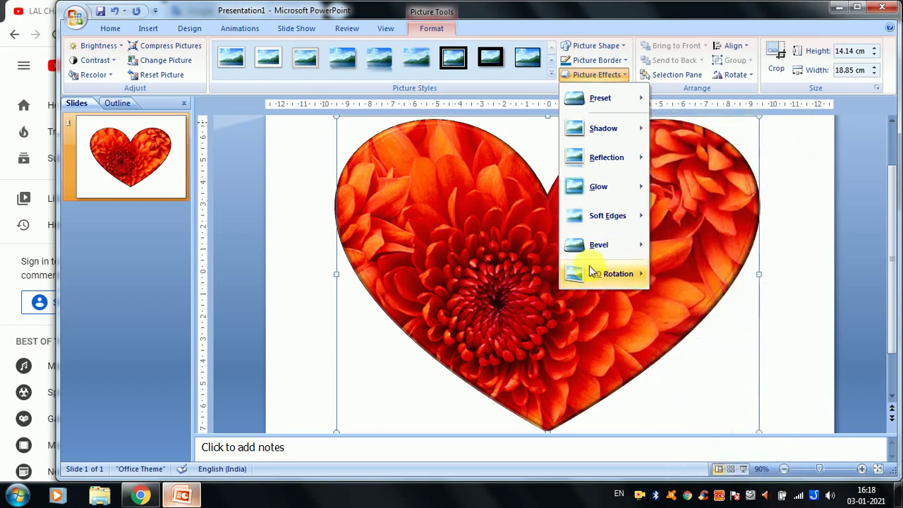
pyautogui.click(669, 242)
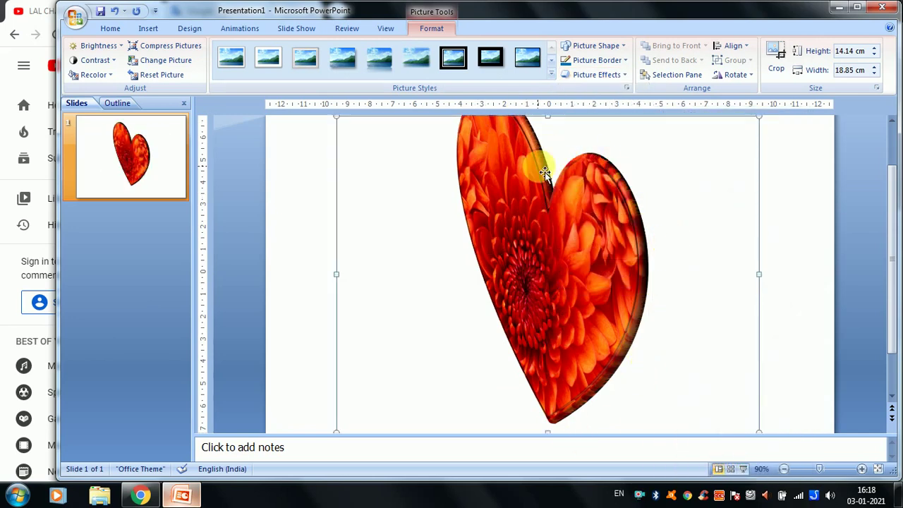
pyautogui.click(597, 74)
pyautogui.moveTo(610, 275)
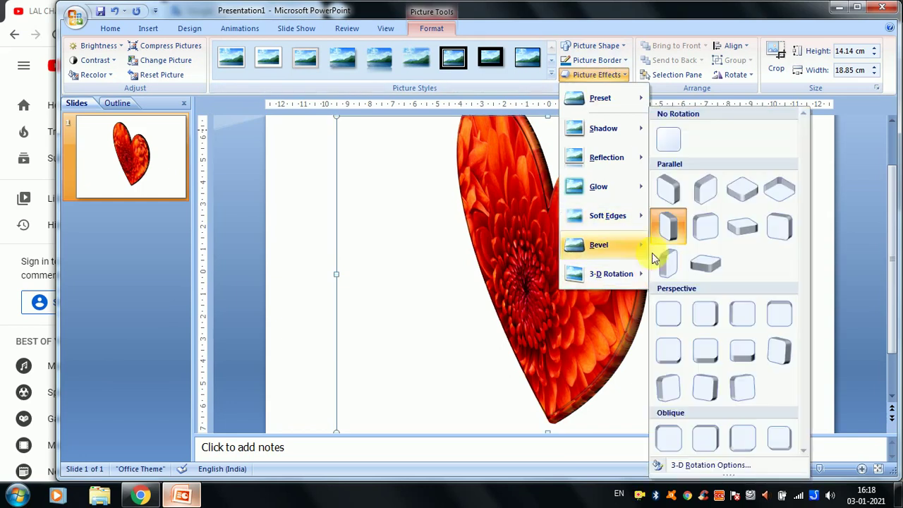
pyautogui.click(705, 189)
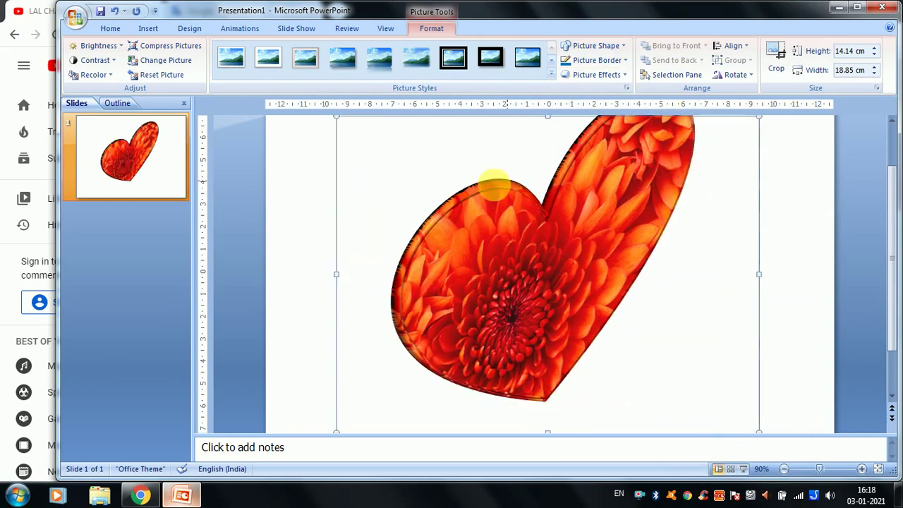
pyautogui.click(597, 74)
pyautogui.moveTo(592, 275)
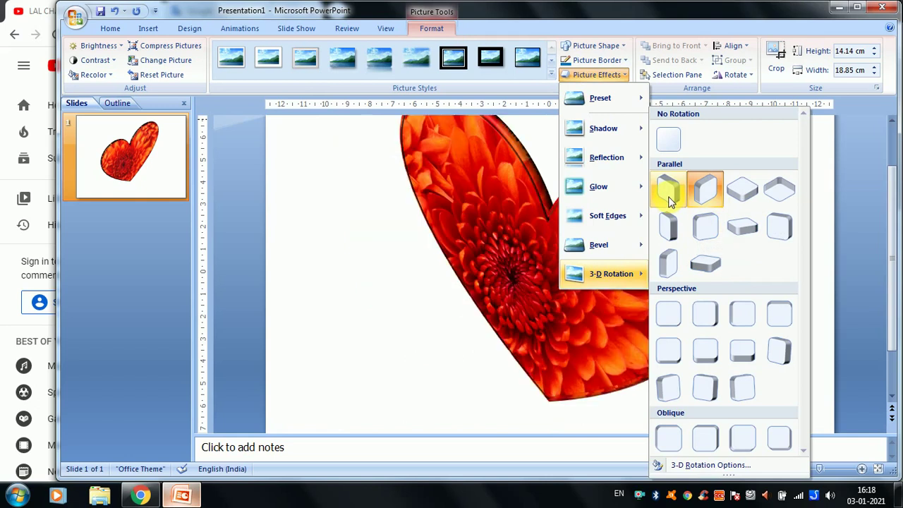
pyautogui.click(669, 392)
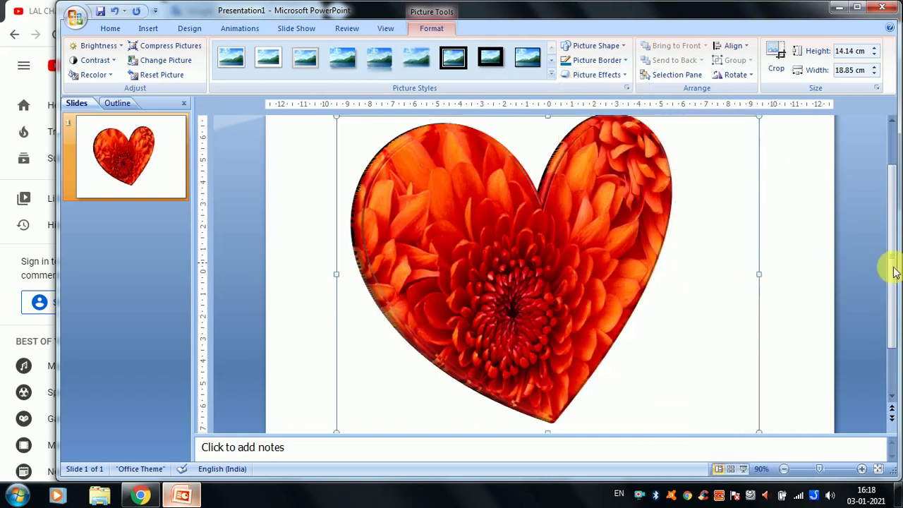
pyautogui.scroll(1, 894, 274)
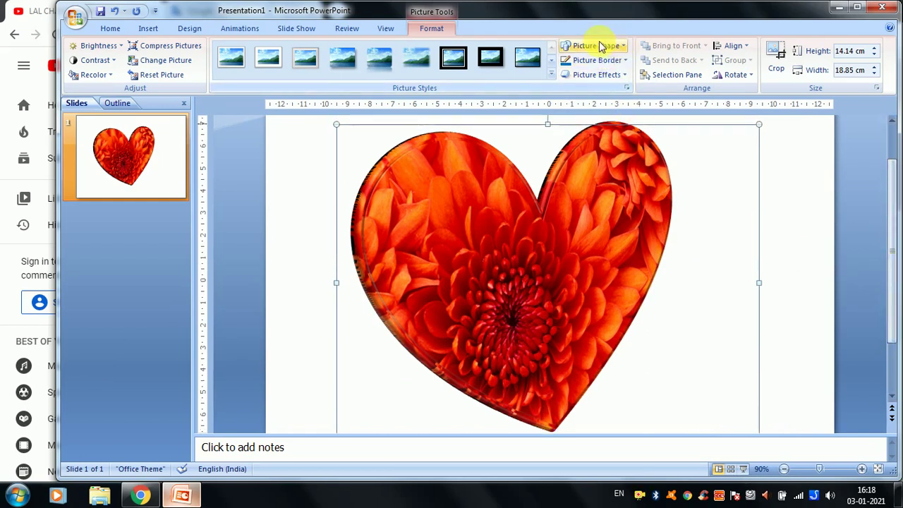
pyautogui.click(452, 60)
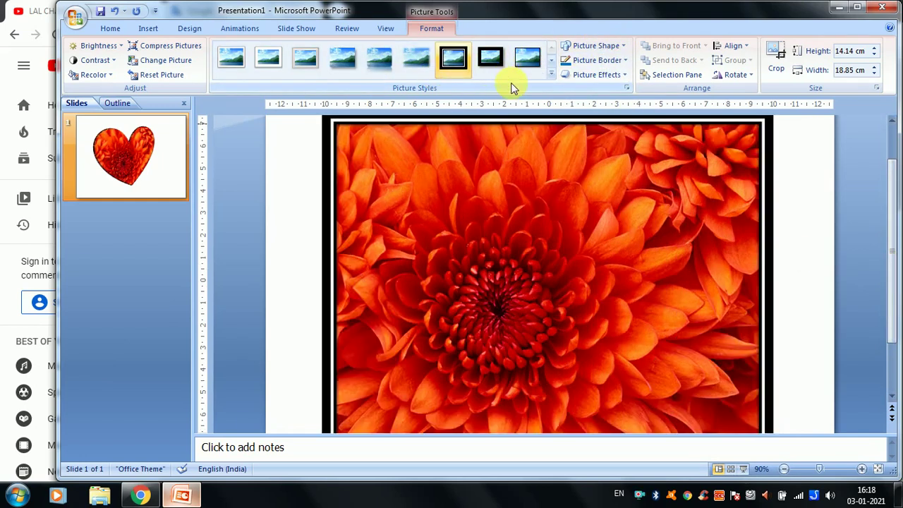
pyautogui.click(109, 55)
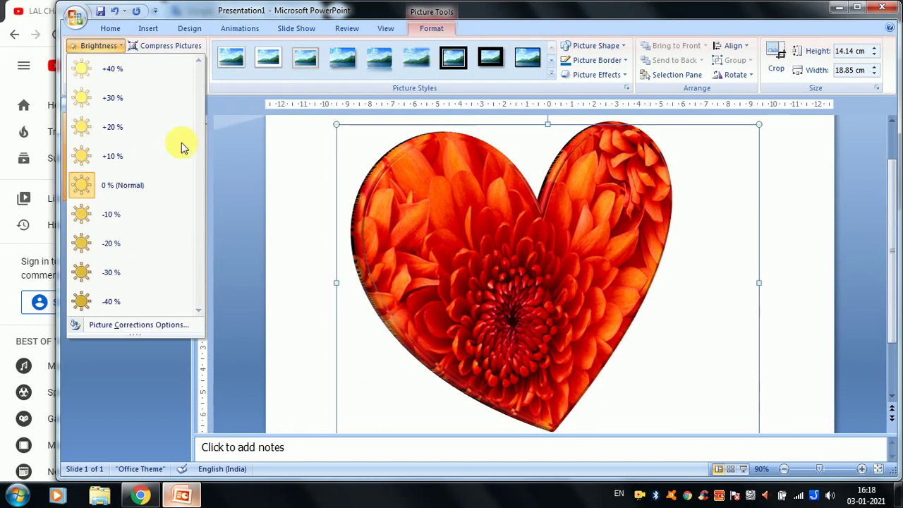
pyautogui.click(117, 96)
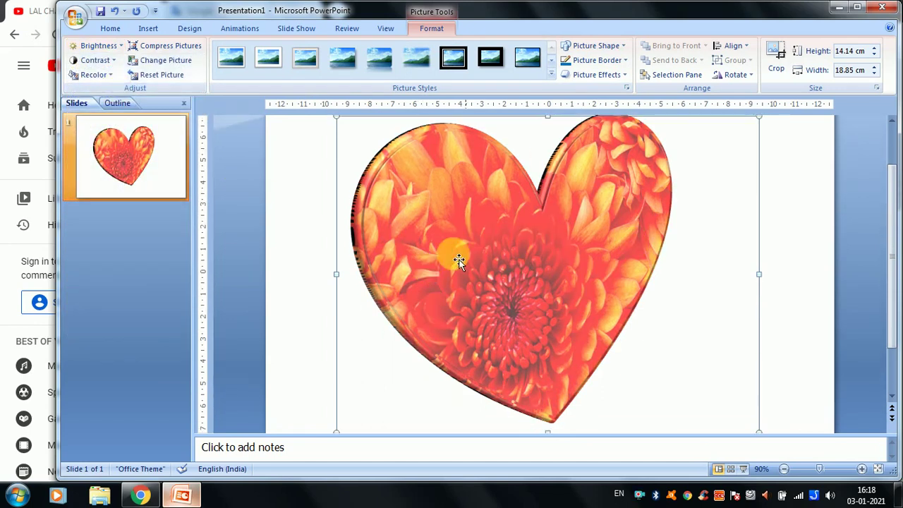
pyautogui.click(112, 45)
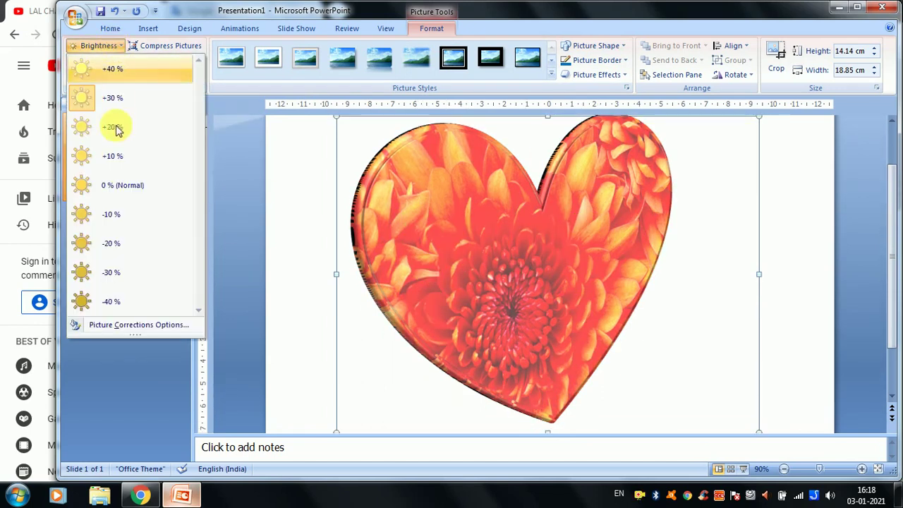
pyautogui.click(114, 256)
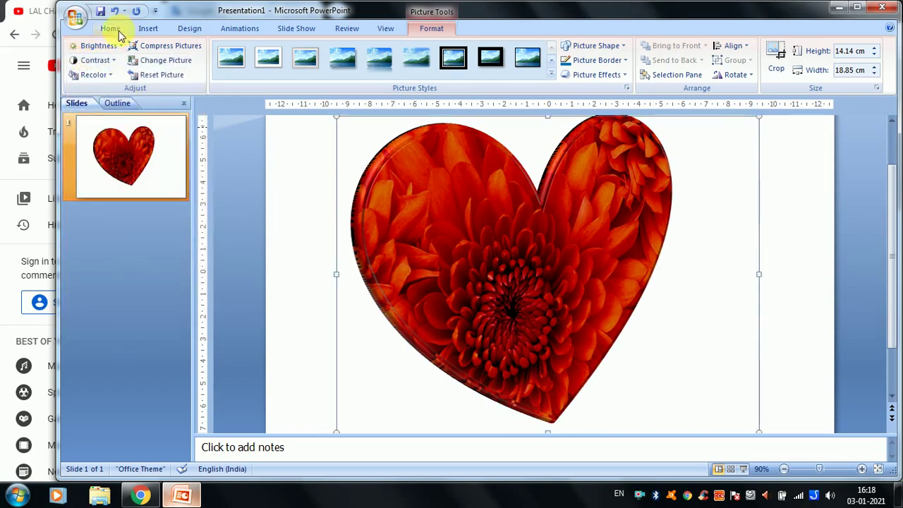
pyautogui.click(95, 60)
pyautogui.click(113, 46)
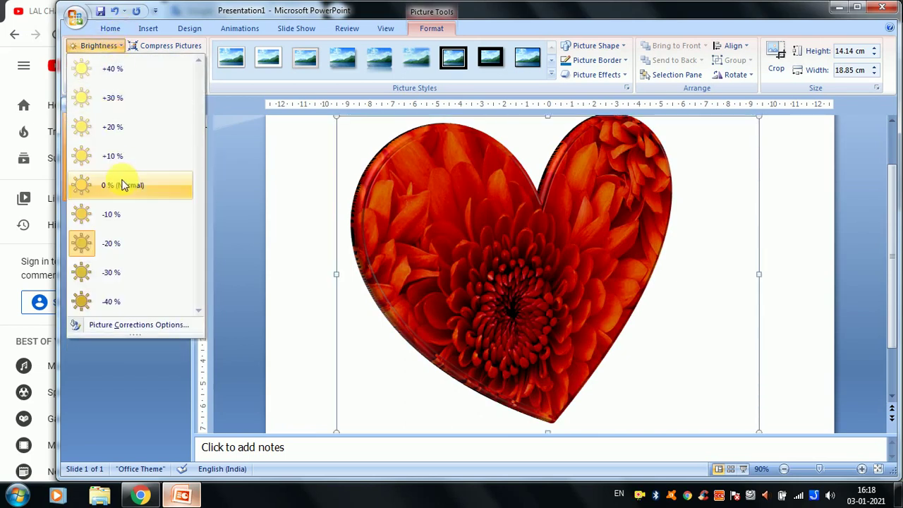
pyautogui.click(122, 185)
pyautogui.click(109, 62)
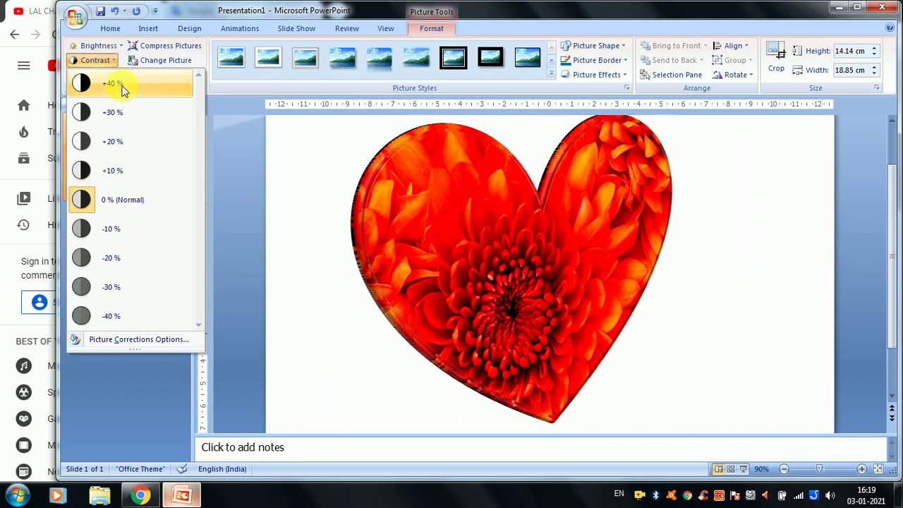
pyautogui.click(122, 84)
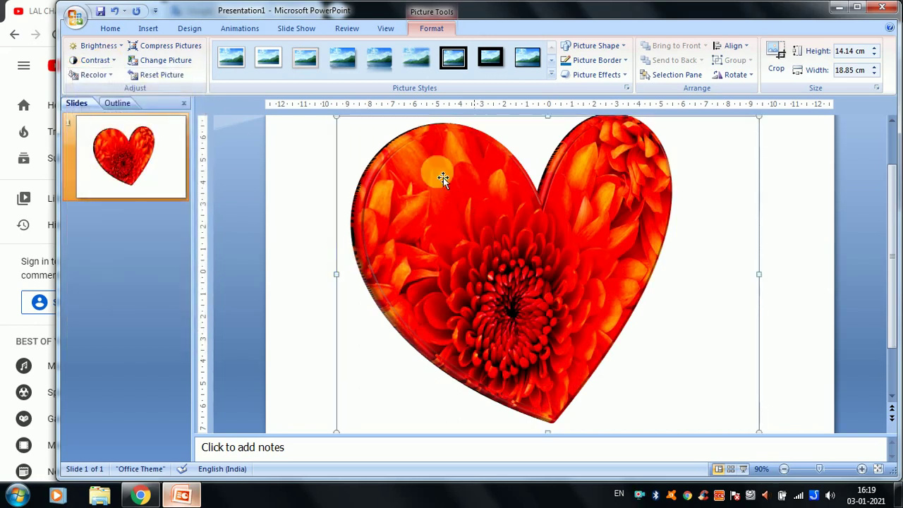
pyautogui.click(105, 62)
pyautogui.click(104, 257)
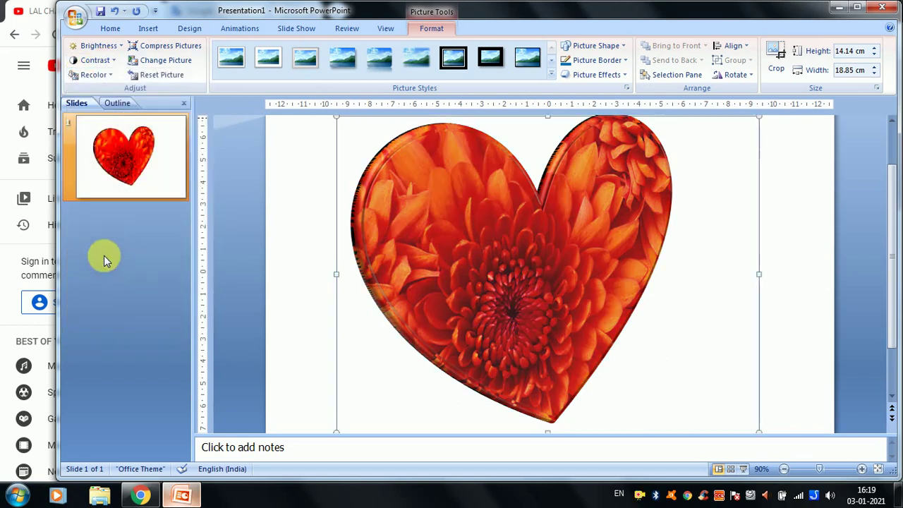
pyautogui.click(106, 60)
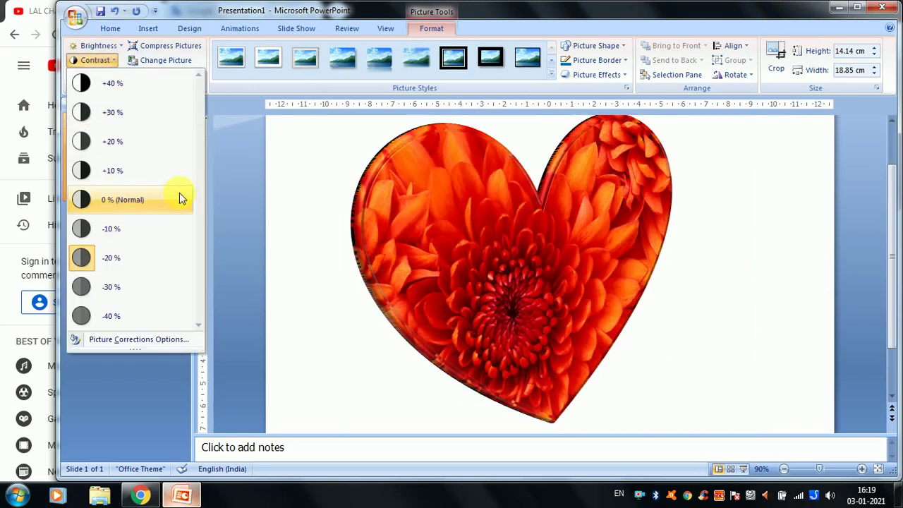
pyautogui.click(120, 202)
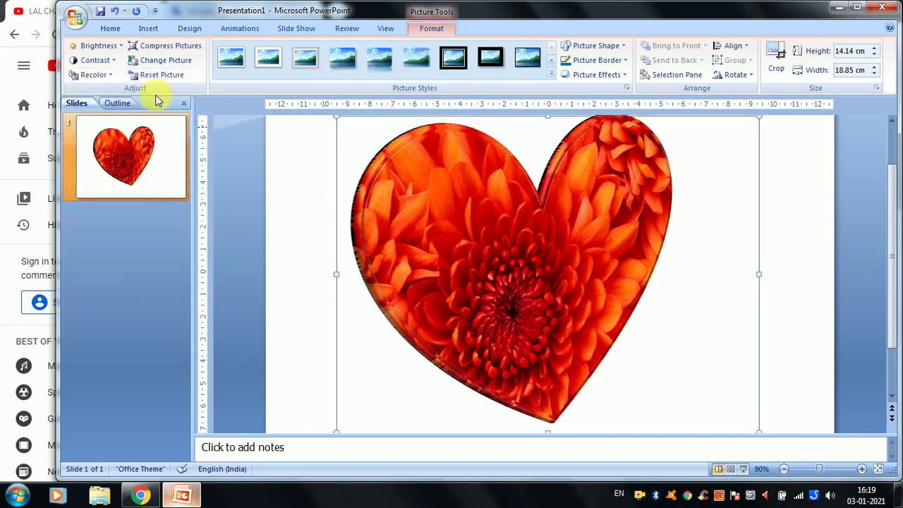
# Try olive green, teal and grey-blue dark recolour variations, ending on dark teal.
pyautogui.click(93, 75)
pyautogui.click(179, 199)
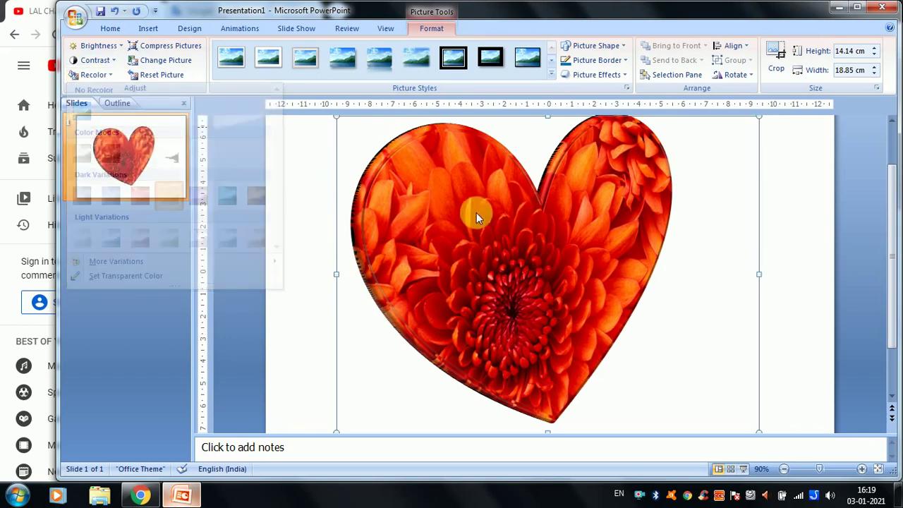
pyautogui.click(103, 76)
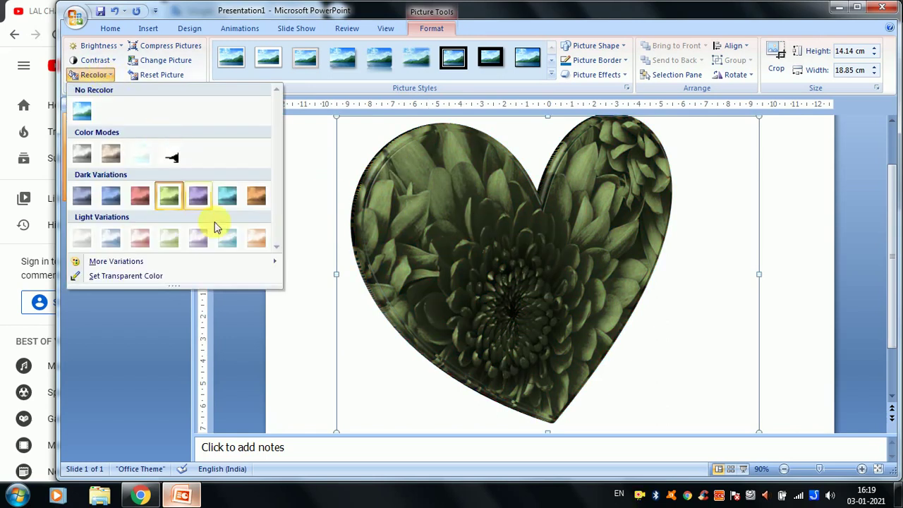
pyautogui.click(238, 202)
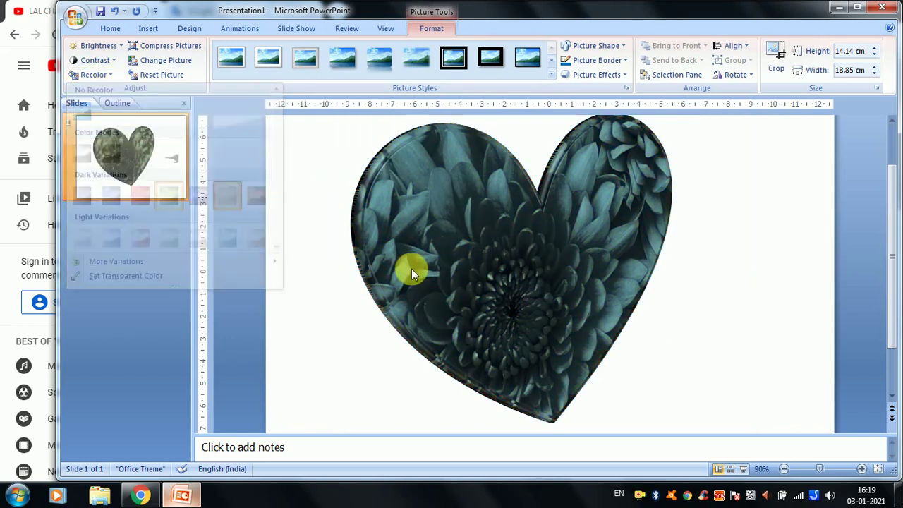
pyautogui.click(103, 76)
pyautogui.click(81, 196)
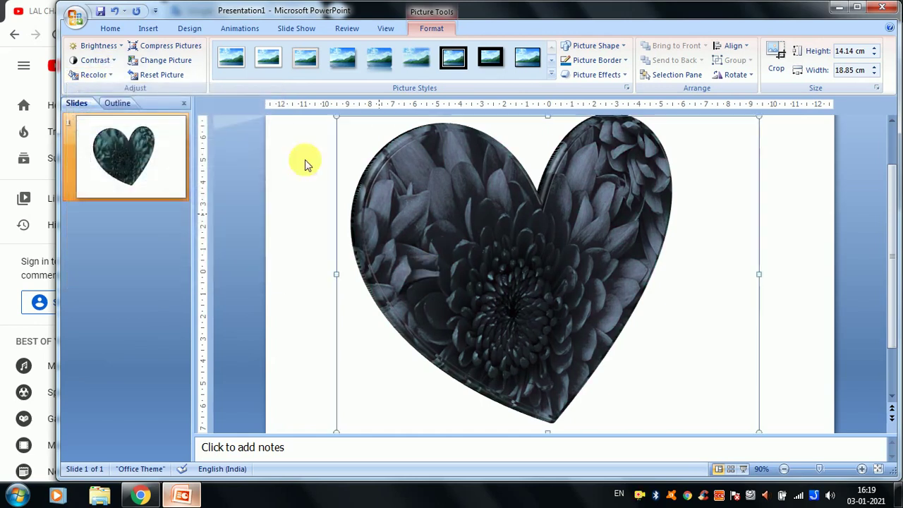
pyautogui.click(104, 75)
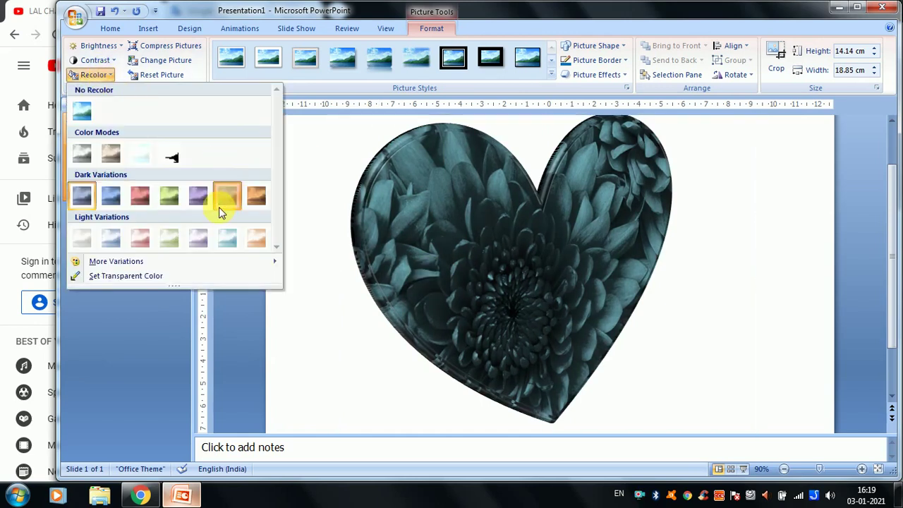
pyautogui.click(218, 206)
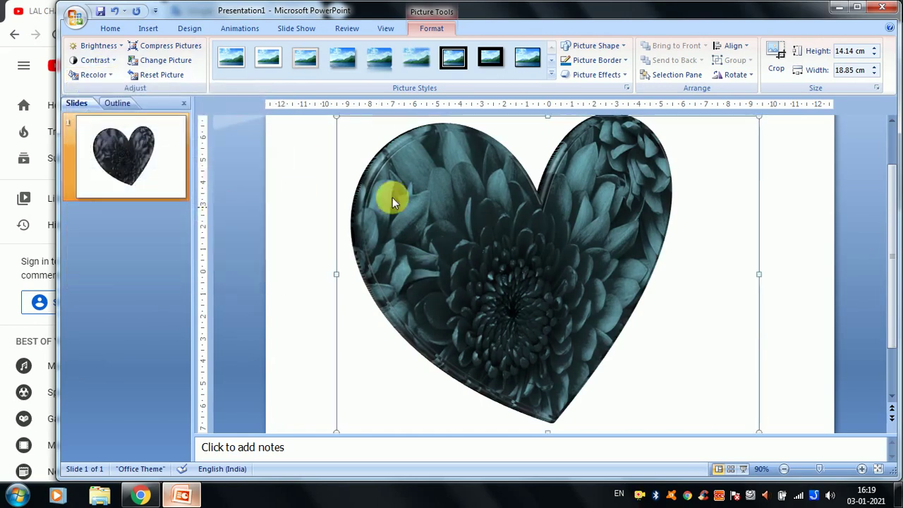
# Compress the presentation's pictures, leaving the compression options unchanged.
pyautogui.click(176, 44)
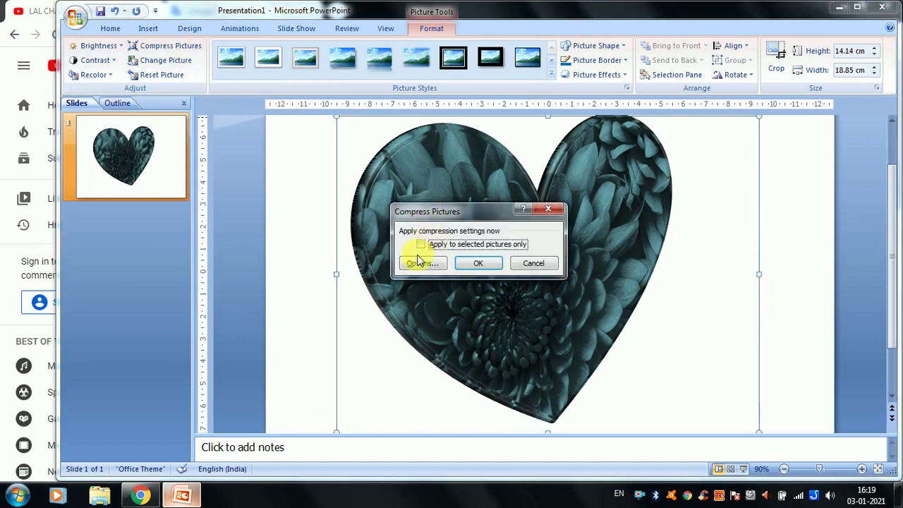
pyautogui.click(418, 266)
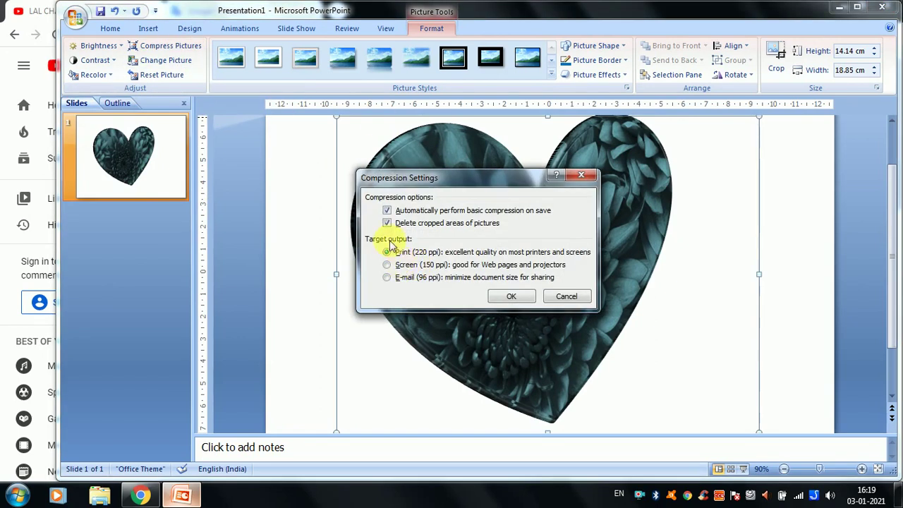
pyautogui.click(565, 297)
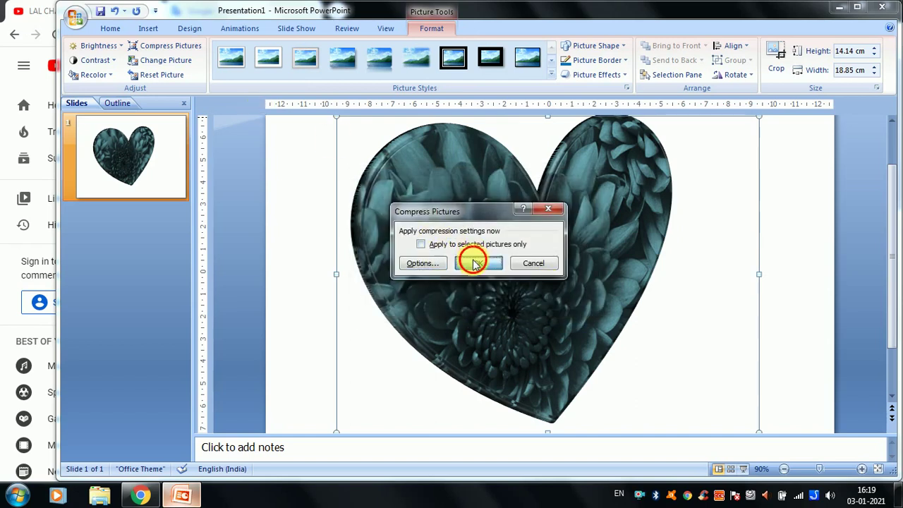
pyautogui.click(474, 263)
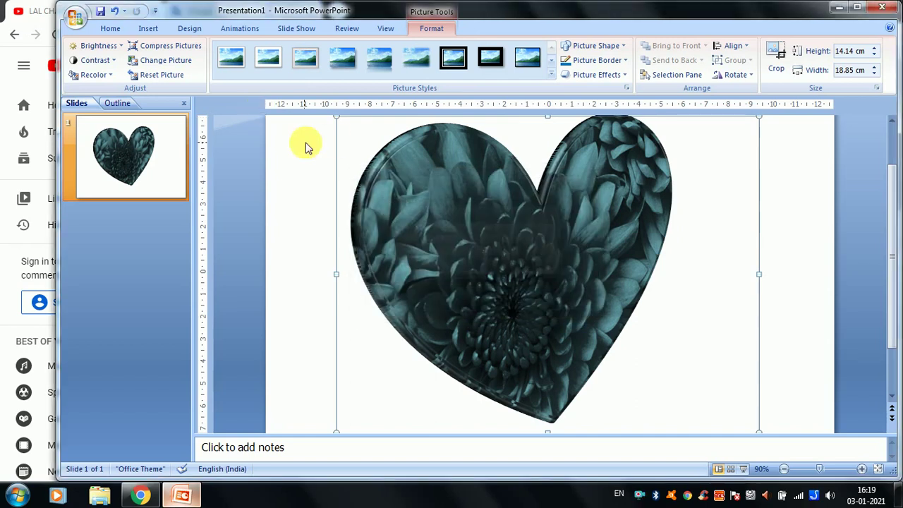
# Replace the heart's photo with the Penguins sample picture and reset all its formatting.
pyautogui.click(170, 62)
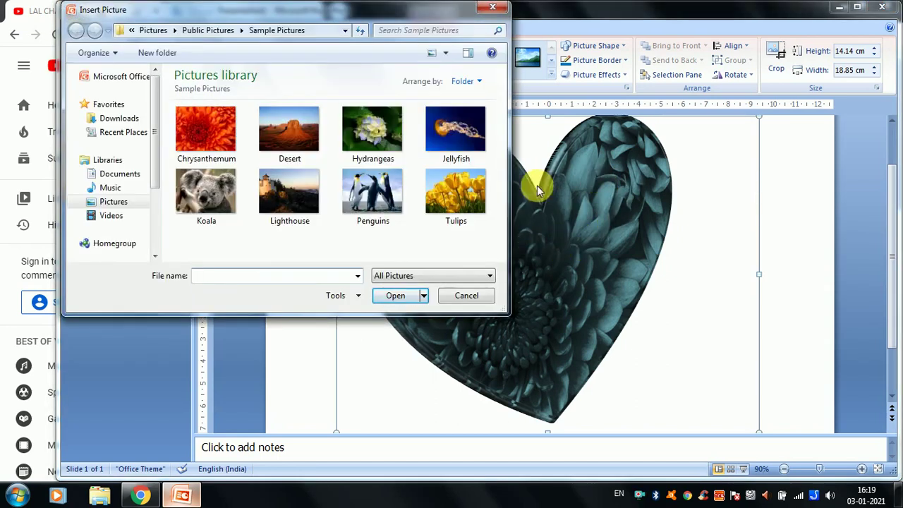
pyautogui.click(360, 190)
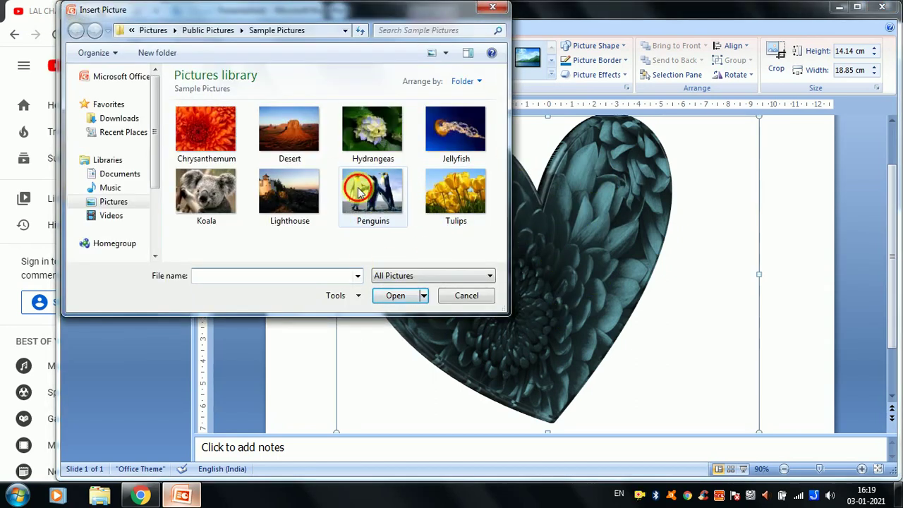
pyautogui.click(394, 300)
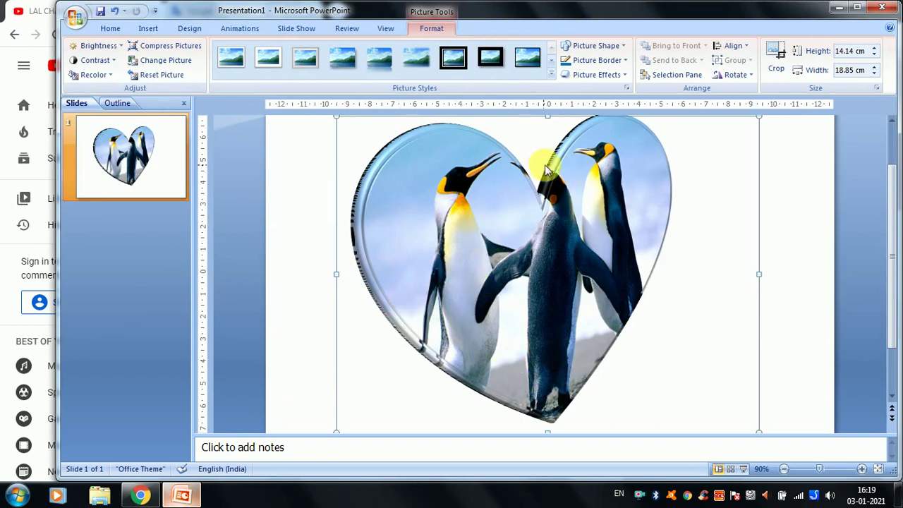
pyautogui.click(170, 76)
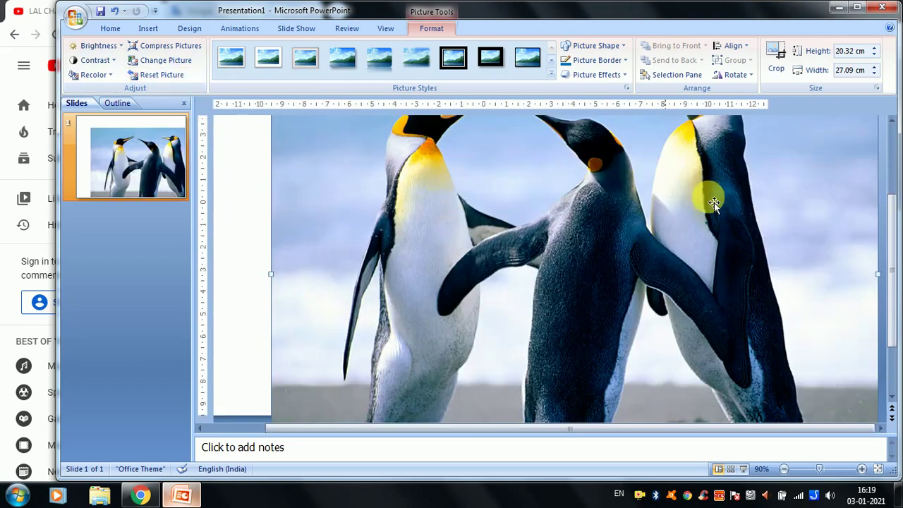
# Shrink the penguin picture to 13.4 × 17.86 cm and centre it on the slide.
pyautogui.click(783, 469)
pyautogui.click(784, 469)
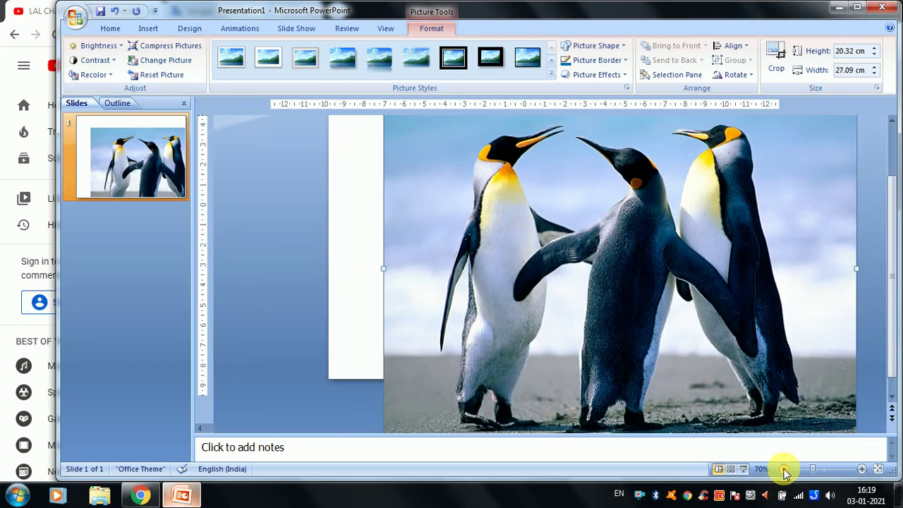
pyautogui.click(784, 469)
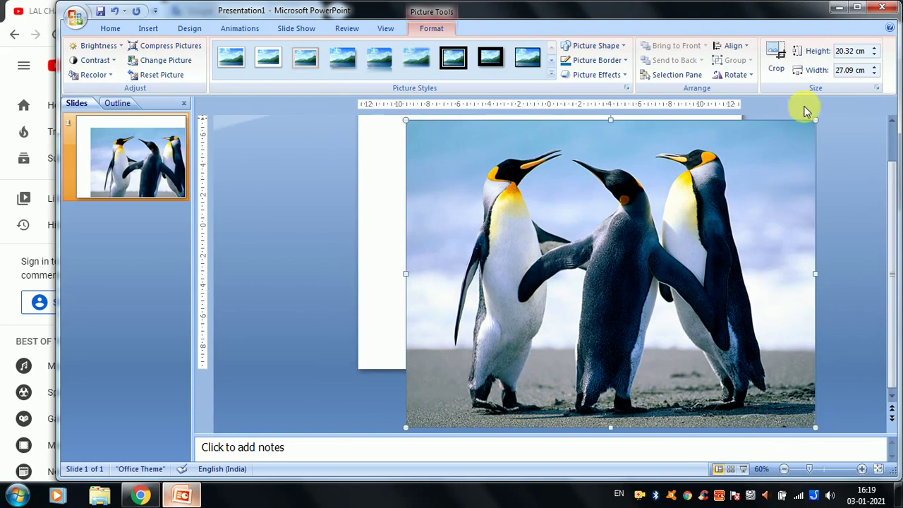
pyautogui.moveTo(815, 121); pyautogui.dragTo(675, 224)
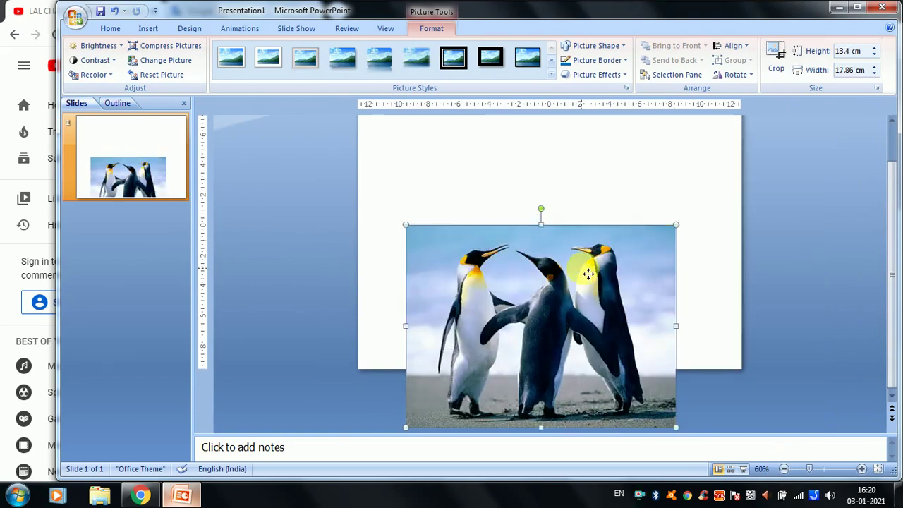
pyautogui.moveTo(584, 266); pyautogui.dragTo(582, 200)
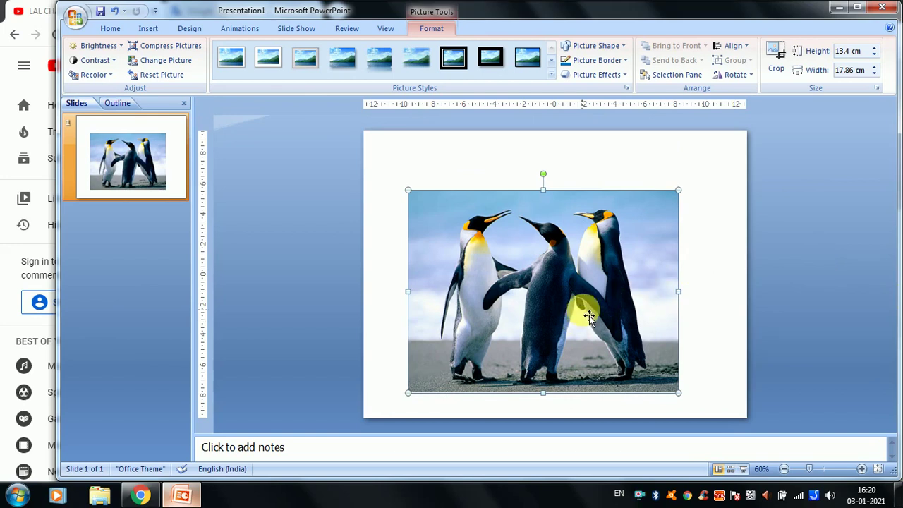
pyautogui.moveTo(551, 282); pyautogui.dragTo(555, 270)
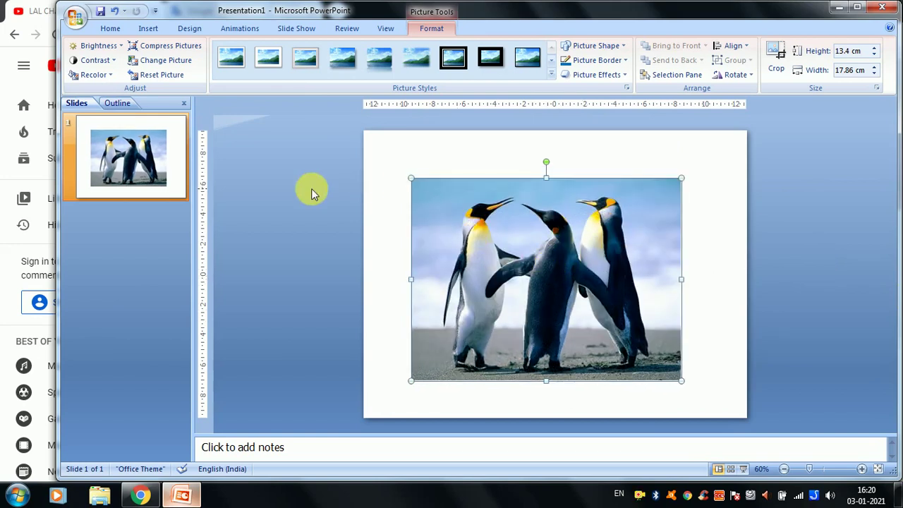
pyautogui.hotkey('ctrl', 'z')
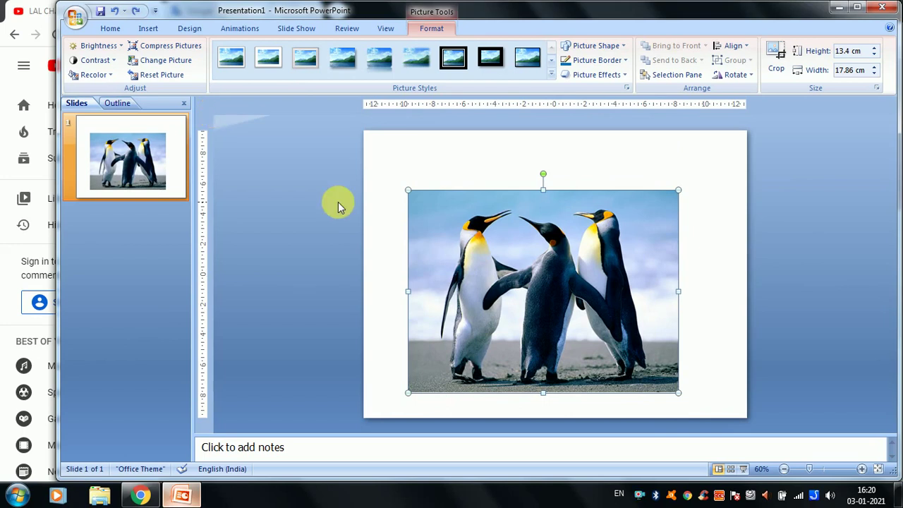
pyautogui.moveTo(450, 257); pyautogui.dragTo(459, 243)
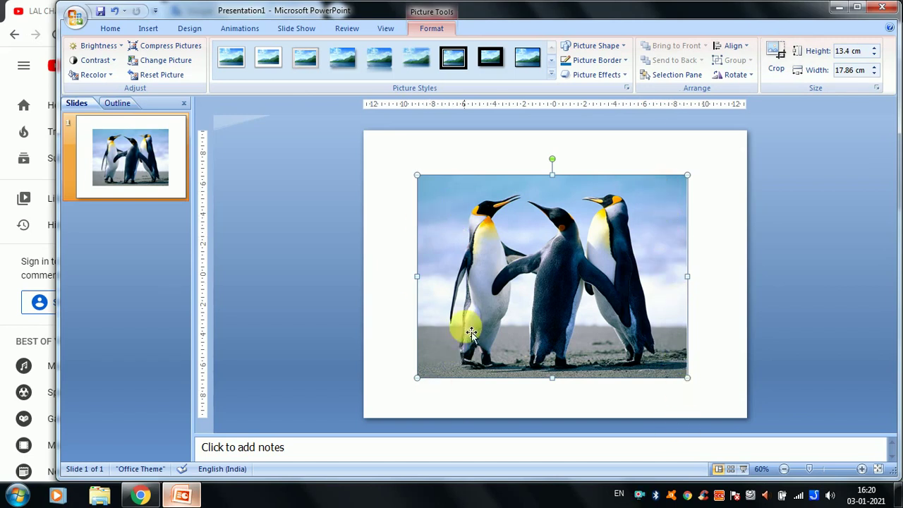
# Crop the picture's right and left sides down to 13.89 cm wide.
pyautogui.click(779, 57)
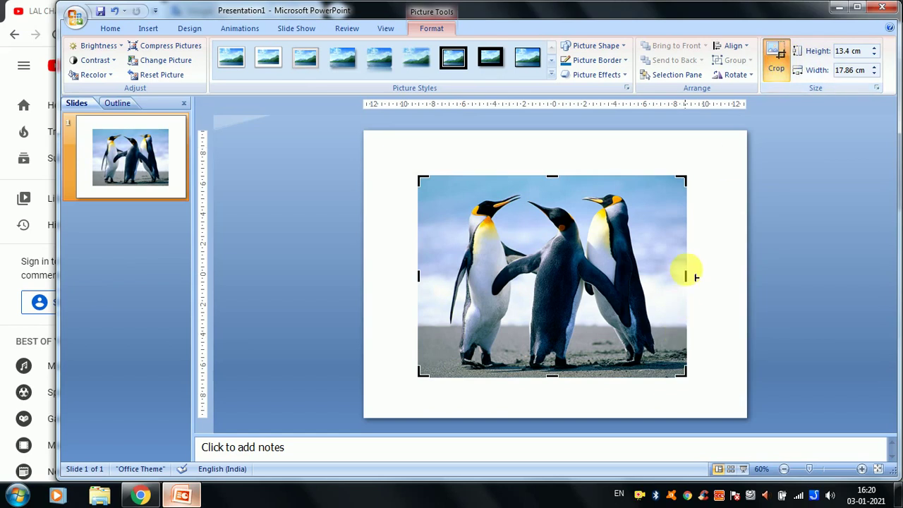
pyautogui.moveTo(685, 277); pyautogui.dragTo(658, 282)
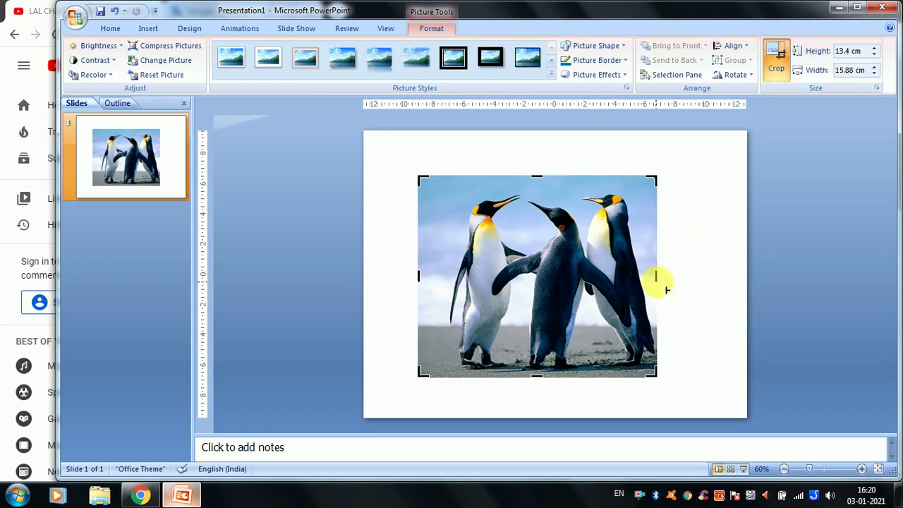
pyautogui.moveTo(419, 275); pyautogui.dragTo(448, 286)
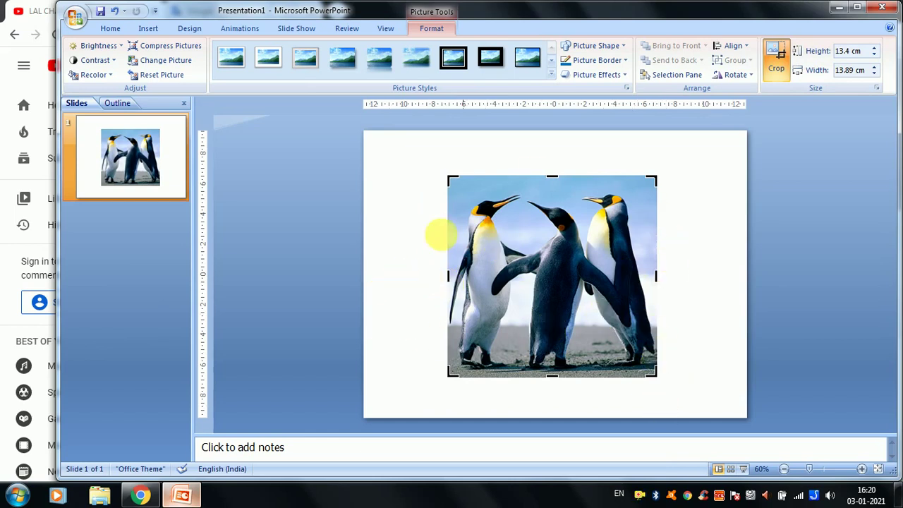
pyautogui.click(715, 213)
pyautogui.click(612, 240)
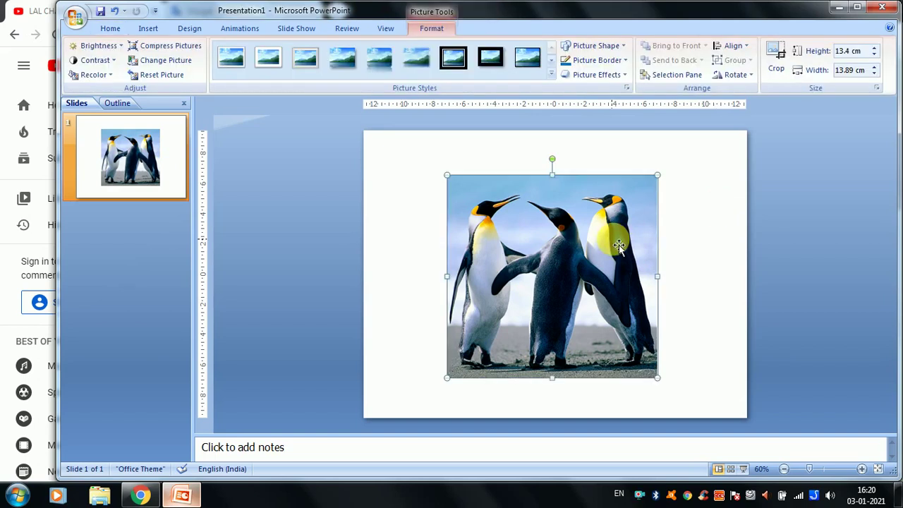
pyautogui.click(737, 76)
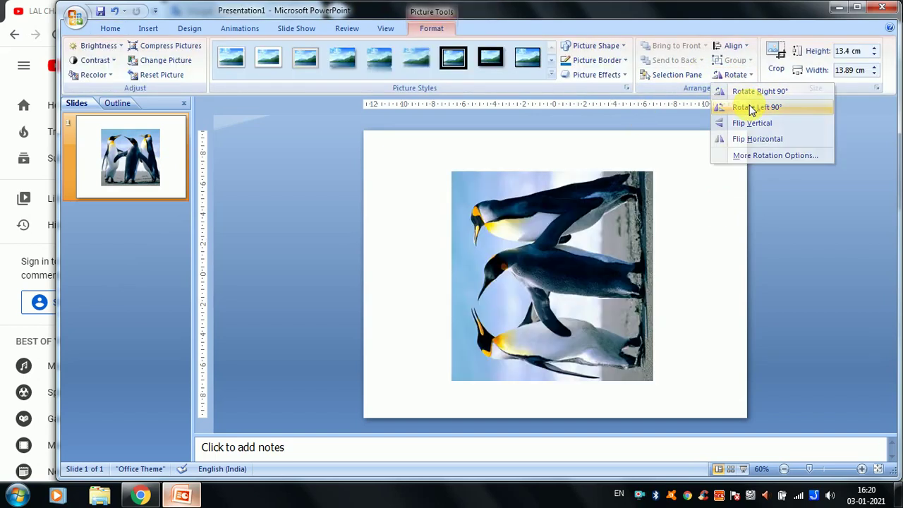
pyautogui.click(737, 106)
pyautogui.click(737, 76)
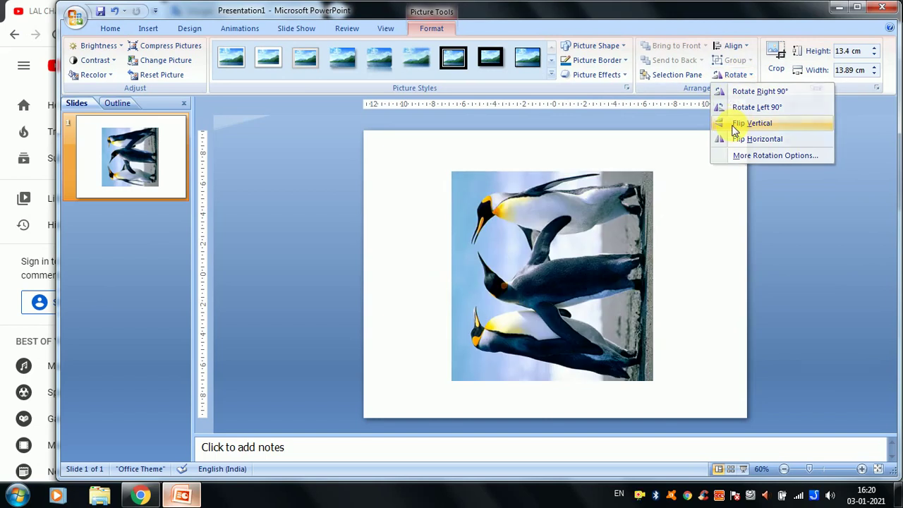
pyautogui.click(723, 120)
pyautogui.click(726, 77)
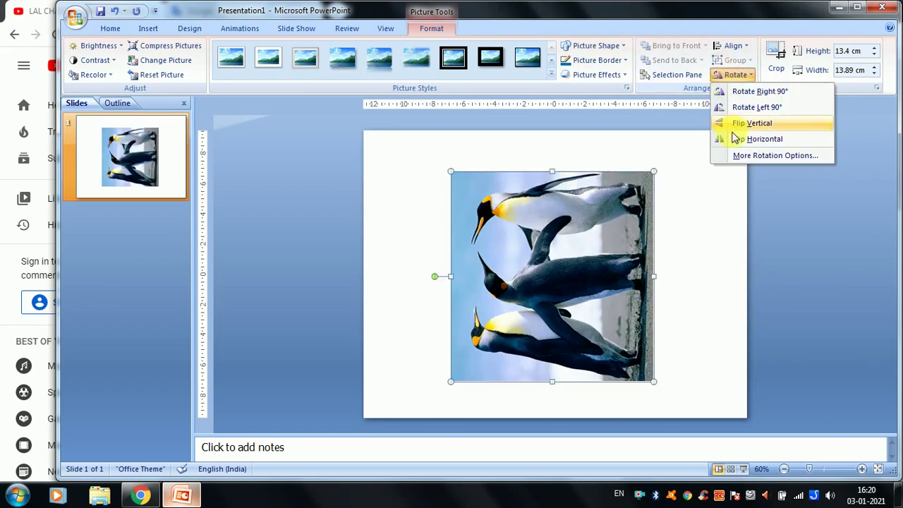
pyautogui.click(726, 136)
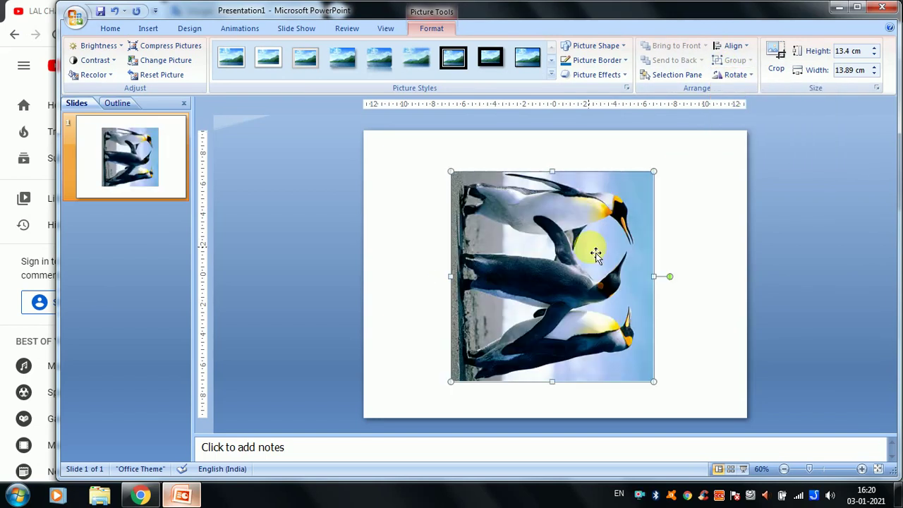
pyautogui.click(736, 76)
pyautogui.click(735, 90)
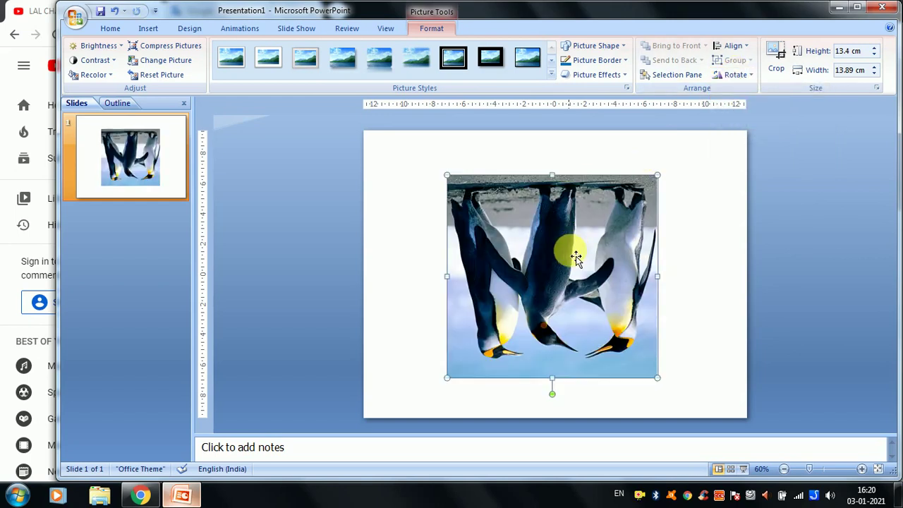
pyautogui.click(736, 75)
pyautogui.click(738, 91)
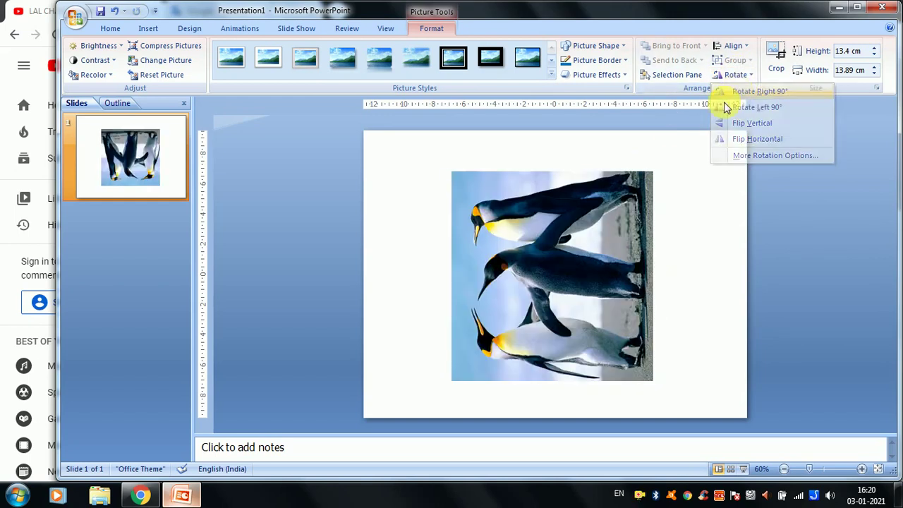
pyautogui.click(737, 76)
pyautogui.click(740, 91)
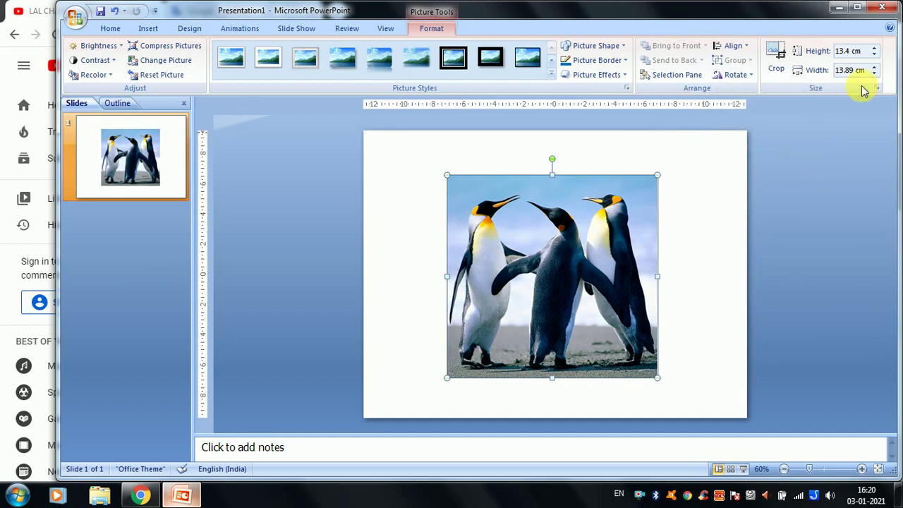
# Set the penguin picture to 14.08 cm high and 14.6 cm wide with the size spinners.
pyautogui.click(875, 48)
pyautogui.click(875, 48)
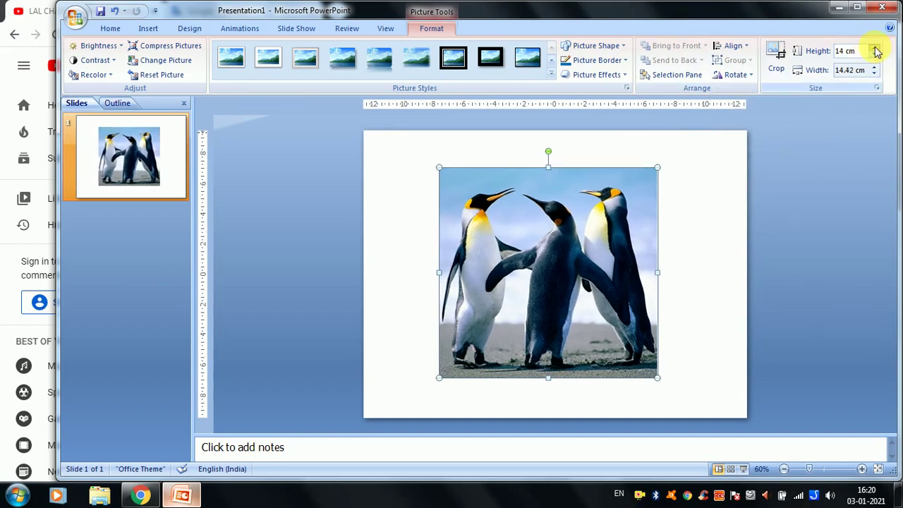
pyautogui.click(874, 48)
pyautogui.click(875, 49)
pyautogui.click(874, 55)
pyautogui.click(874, 55)
pyautogui.click(874, 68)
pyautogui.click(874, 67)
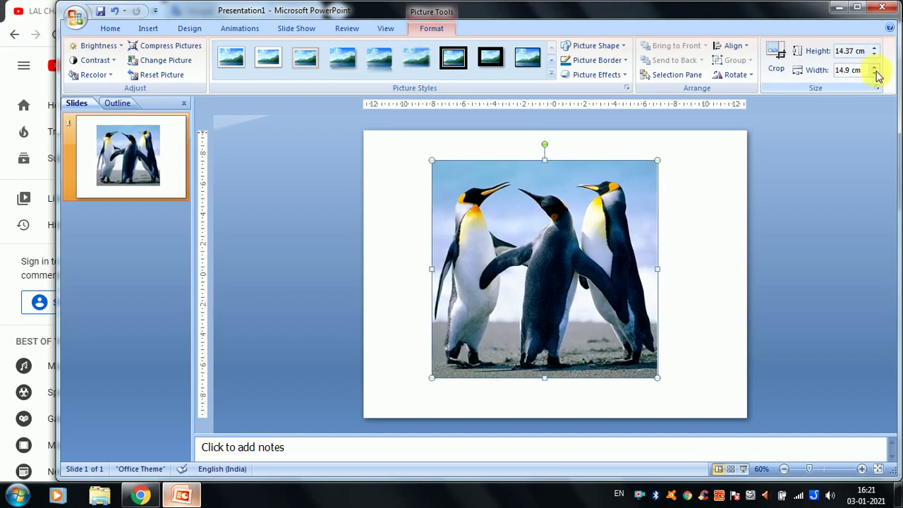
pyautogui.click(876, 74)
pyautogui.click(876, 73)
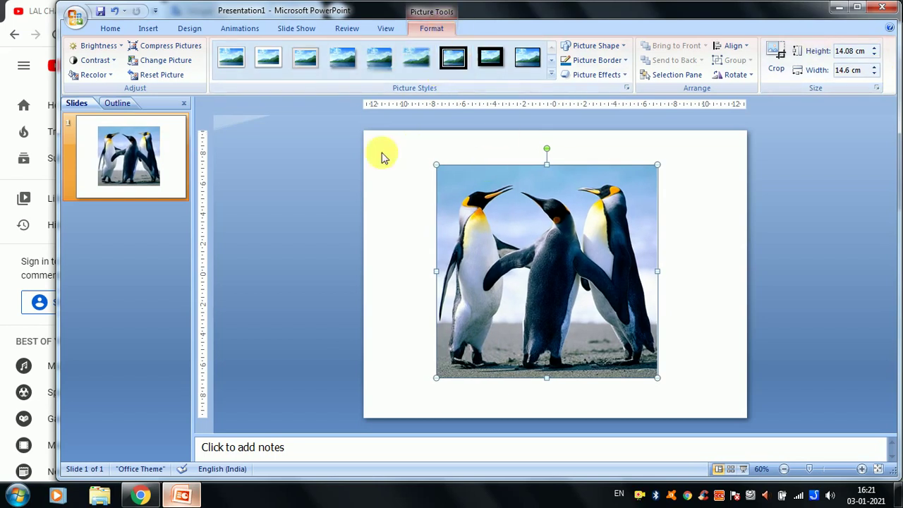
# Delete the penguin picture, then insert a tiger clip art found by searching 'tiger'.
pyautogui.press('Delete')
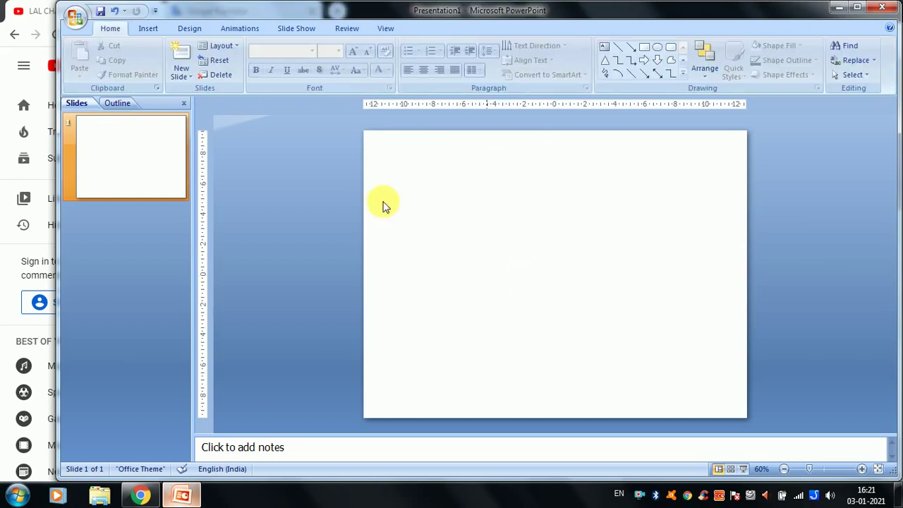
pyautogui.click(148, 31)
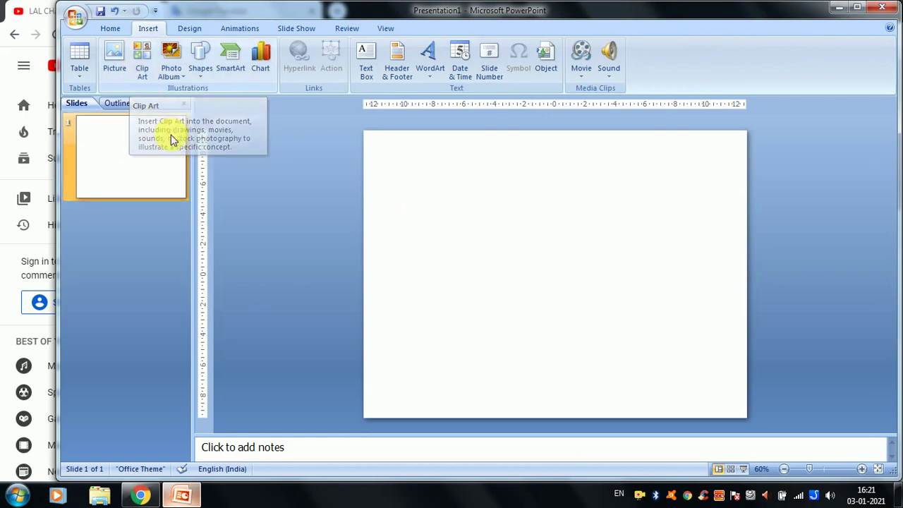
pyautogui.click(142, 62)
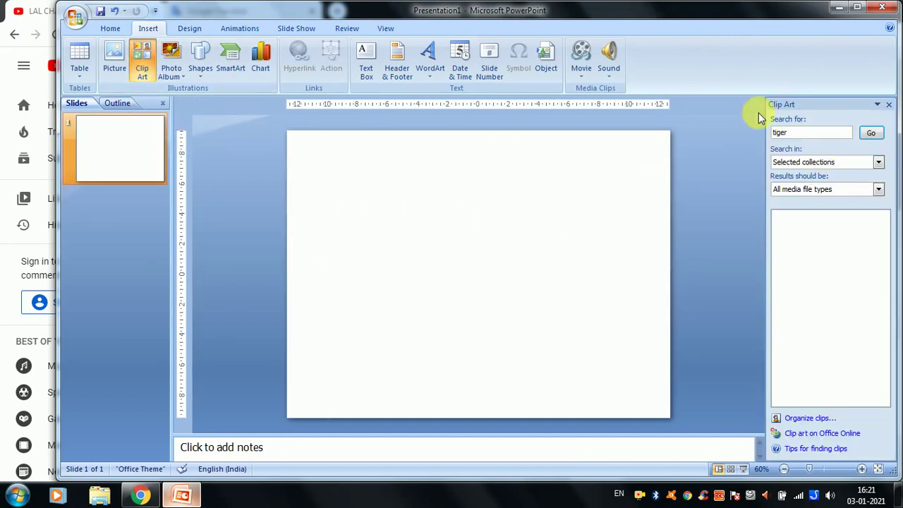
pyautogui.click(873, 132)
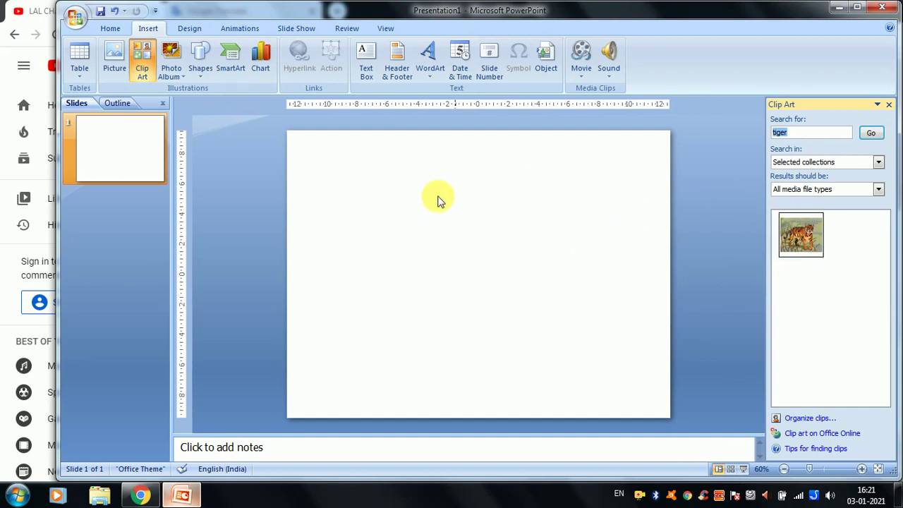
pyautogui.click(797, 236)
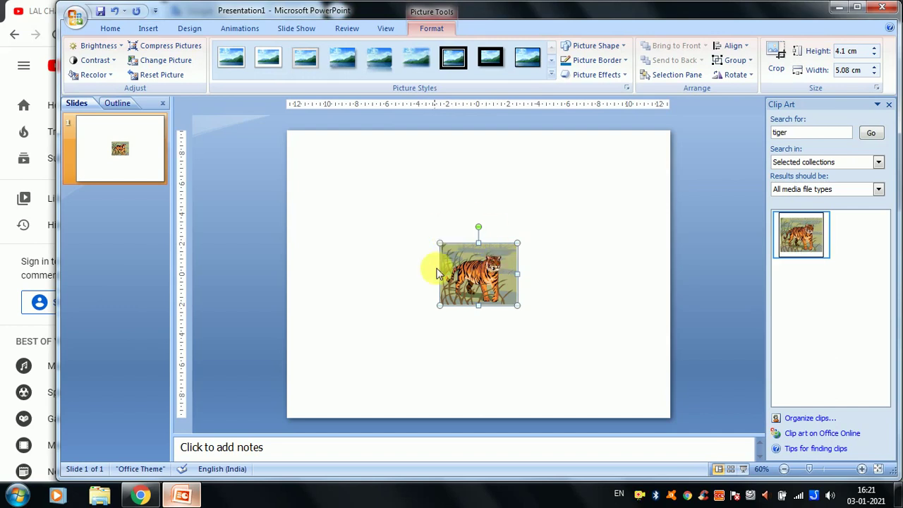
# Enlarge the tiger clip art to 13.54 × 16.8 cm and nudge it slightly up and left.
pyautogui.moveTo(439, 243); pyautogui.dragTo(359, 178)
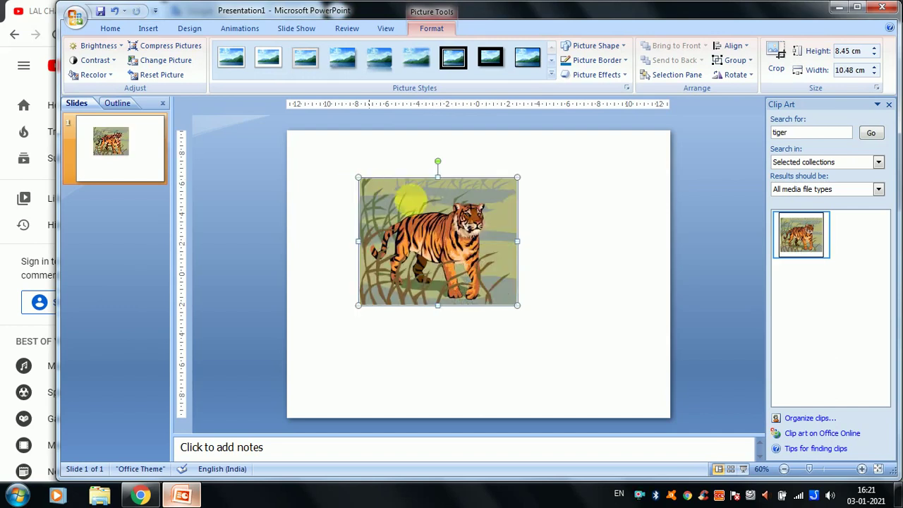
pyautogui.moveTo(517, 308); pyautogui.dragTo(612, 386)
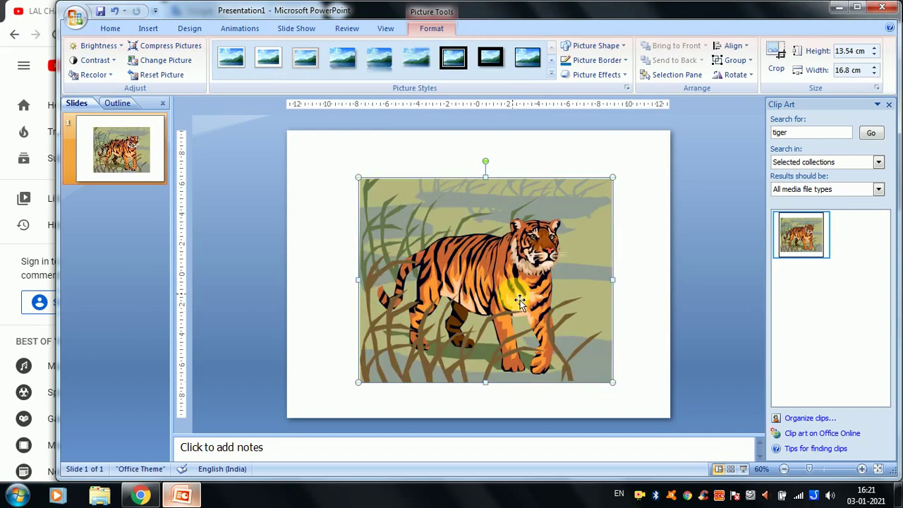
pyautogui.moveTo(519, 300); pyautogui.dragTo(511, 292)
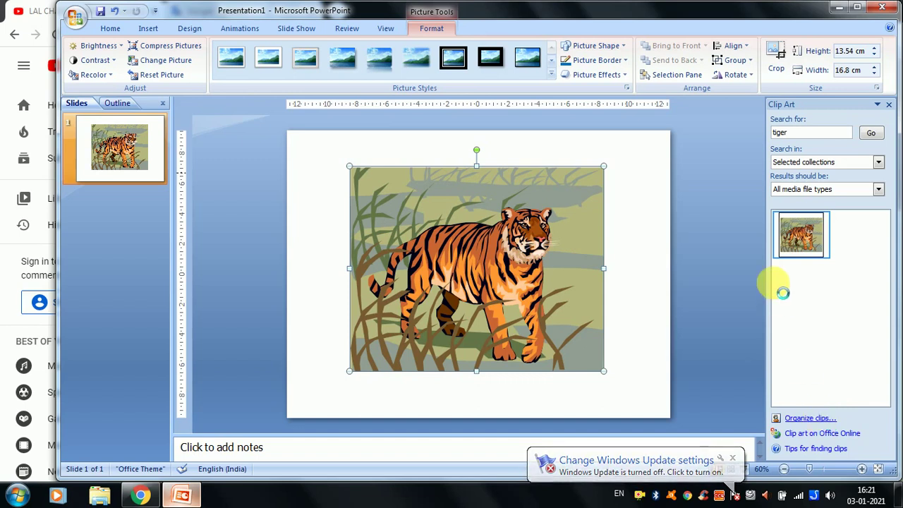
pyautogui.moveTo(790, 231)
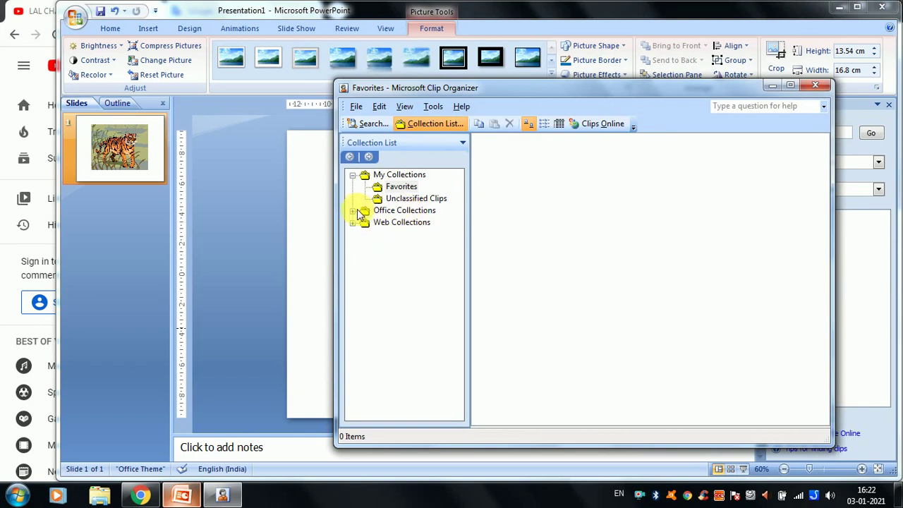
# Expand Office Collections and browse the Academic through Food clip collections.
pyautogui.click(352, 211)
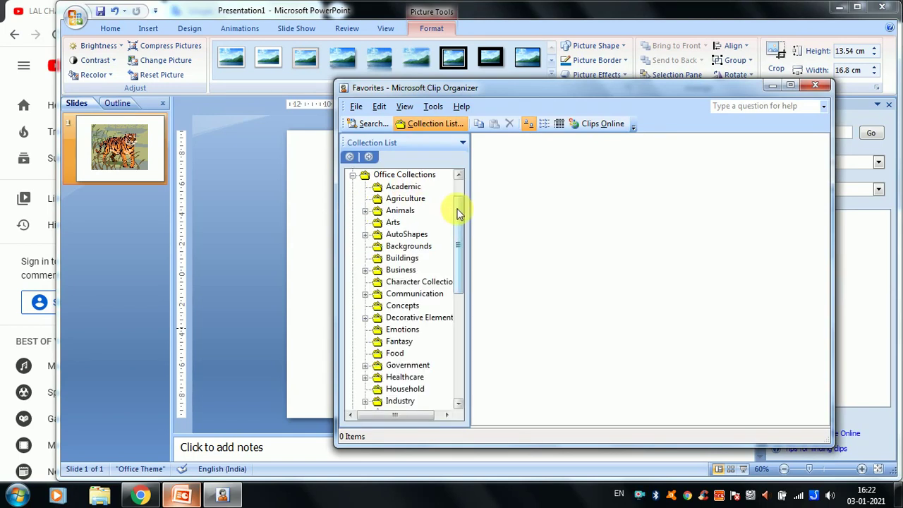
pyautogui.moveTo(457, 213)
pyautogui.mouseDown()
pyautogui.moveTo(452, 331)
pyautogui.moveTo(459, 177)
pyautogui.moveTo(461, 345)
pyautogui.moveTo(460, 185)
pyautogui.mouseUp()
pyautogui.click(404, 223)
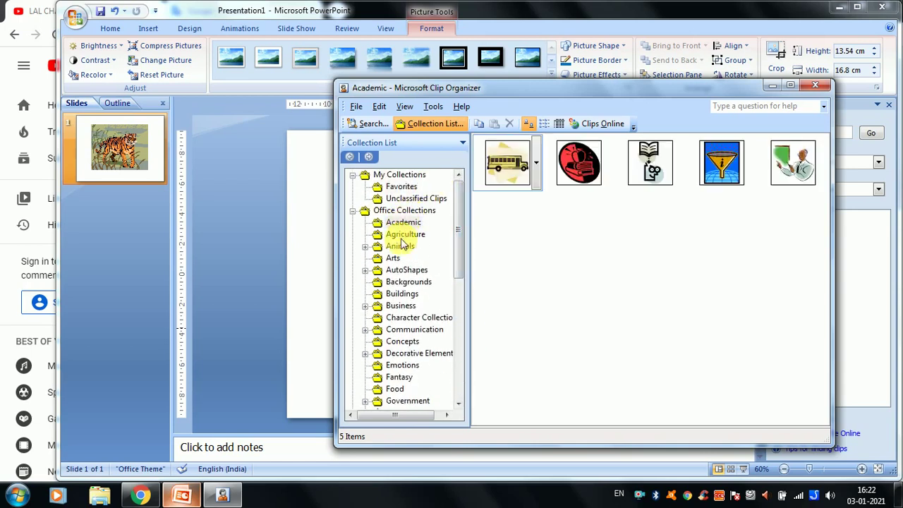
pyautogui.click(400, 245)
pyautogui.click(393, 258)
pyautogui.click(405, 281)
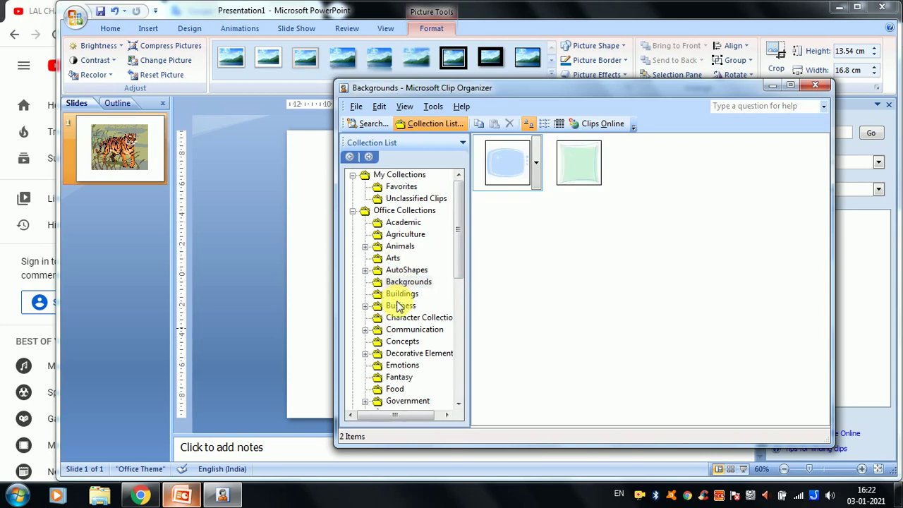
pyautogui.click(398, 305)
pyautogui.click(405, 330)
pyautogui.click(400, 341)
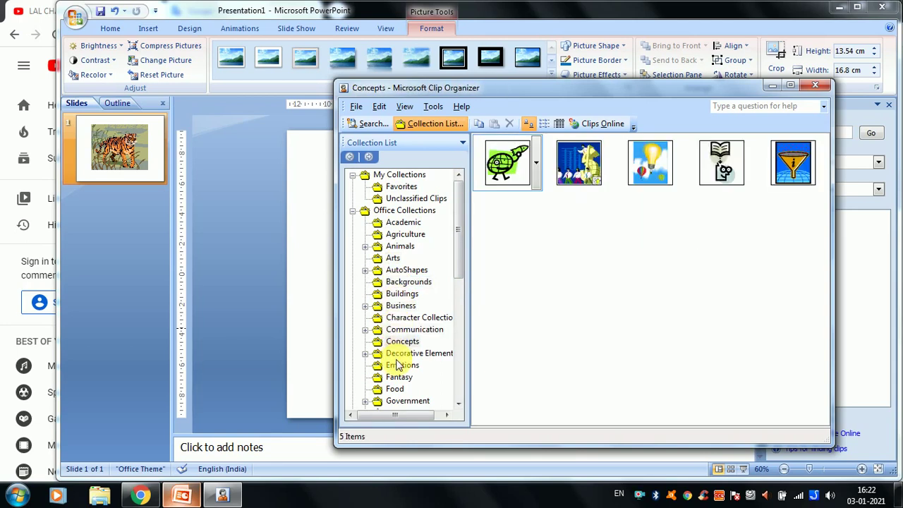
pyautogui.click(400, 364)
pyautogui.click(399, 377)
pyautogui.click(394, 389)
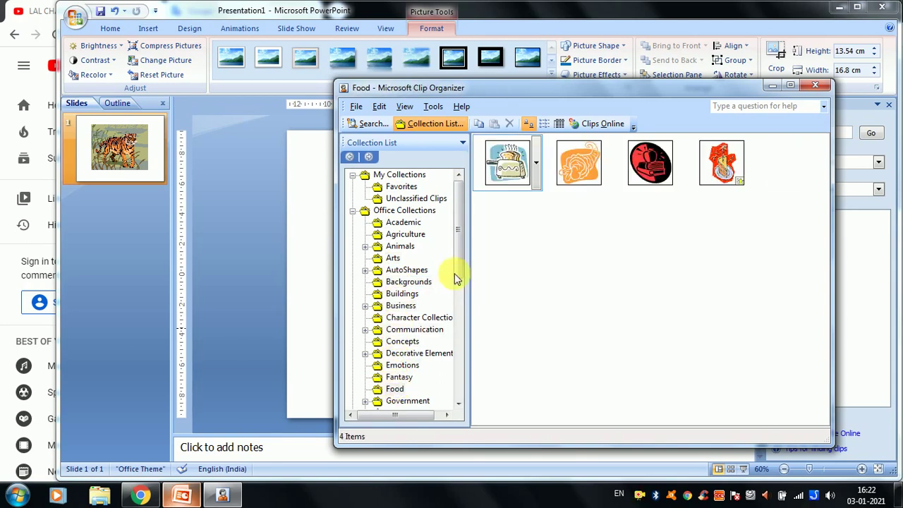
# Browse the Nature, Leisure, Industry, Healthcare, Plants and Sciences collections, then close Clip Organizer.
pyautogui.moveTo(459, 261); pyautogui.dragTo(459, 332)
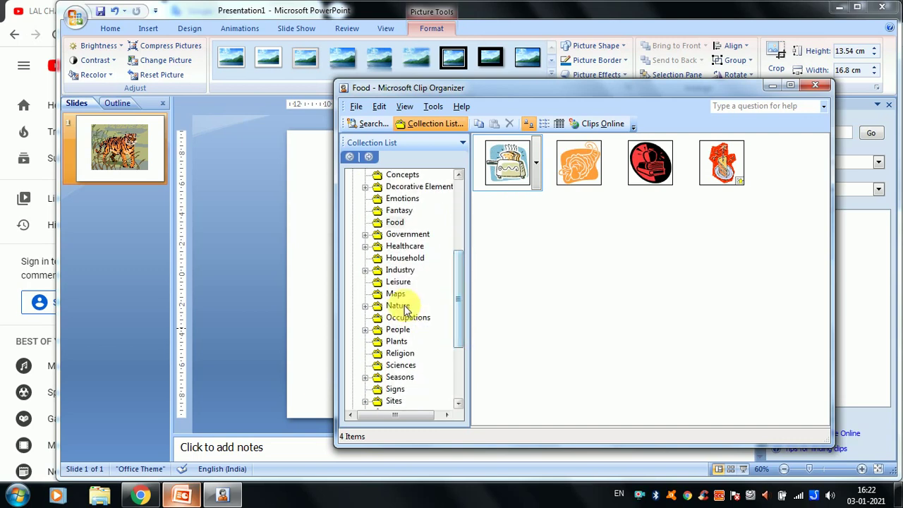
pyautogui.click(404, 307)
pyautogui.click(398, 282)
pyautogui.click(400, 270)
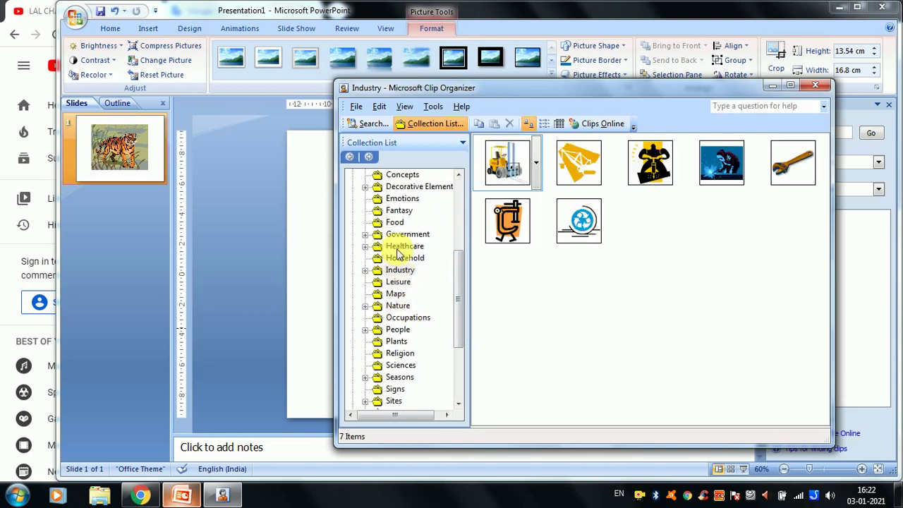
pyautogui.click(401, 247)
pyautogui.click(397, 306)
pyautogui.click(396, 341)
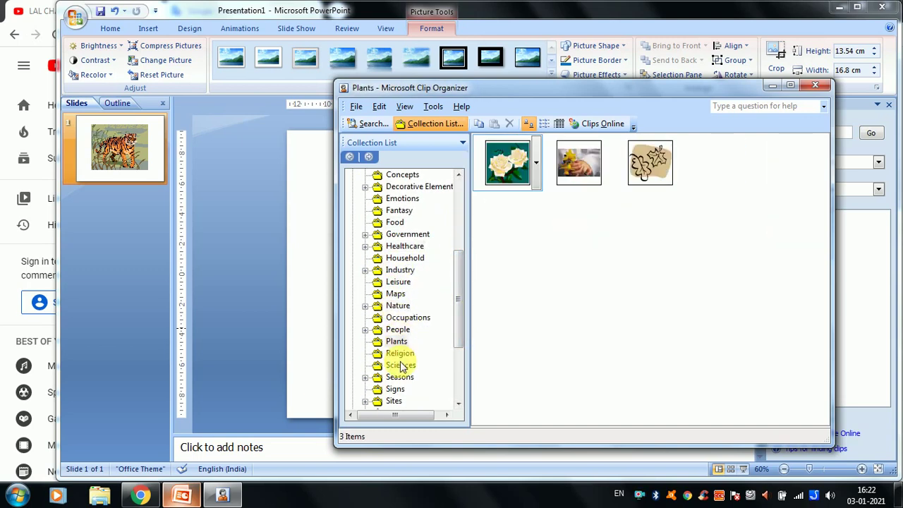
pyautogui.click(401, 366)
pyautogui.moveTo(459, 310)
pyautogui.mouseDown()
pyautogui.moveTo(454, 357)
pyautogui.moveTo(459, 221)
pyautogui.mouseUp()
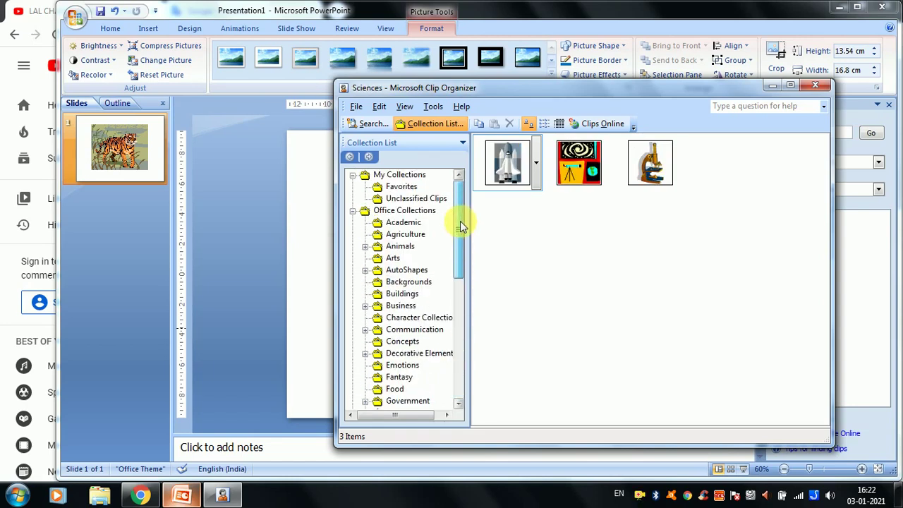
pyautogui.click(827, 86)
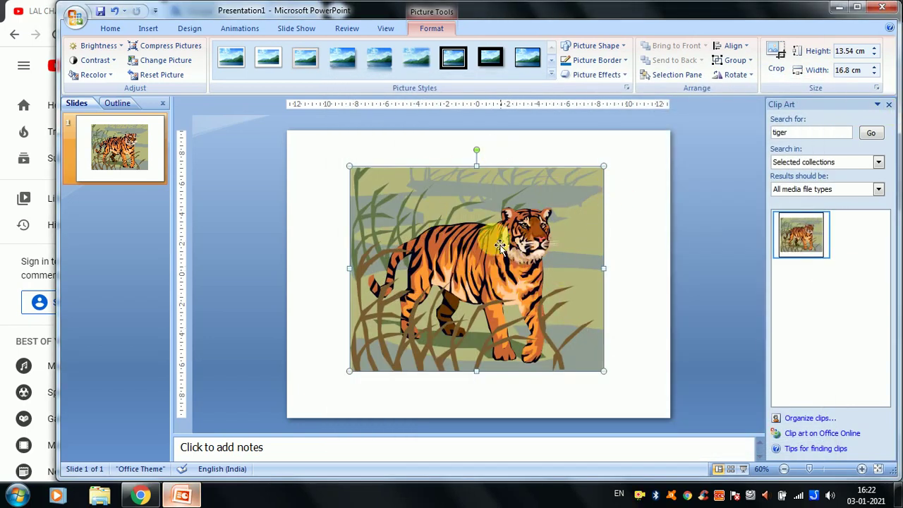
# Apply a thin black frame picture style to the tiger clip art.
pyautogui.click(611, 47)
pyautogui.click(523, 136)
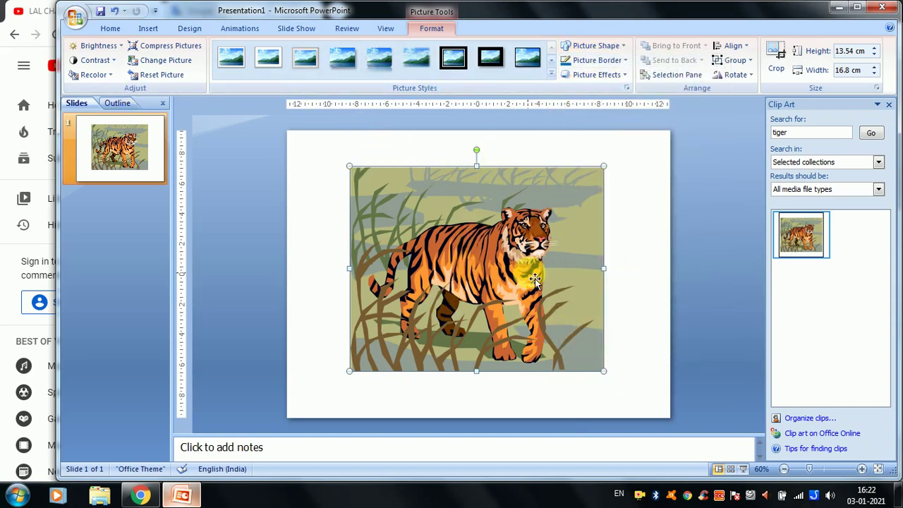
pyautogui.click(527, 57)
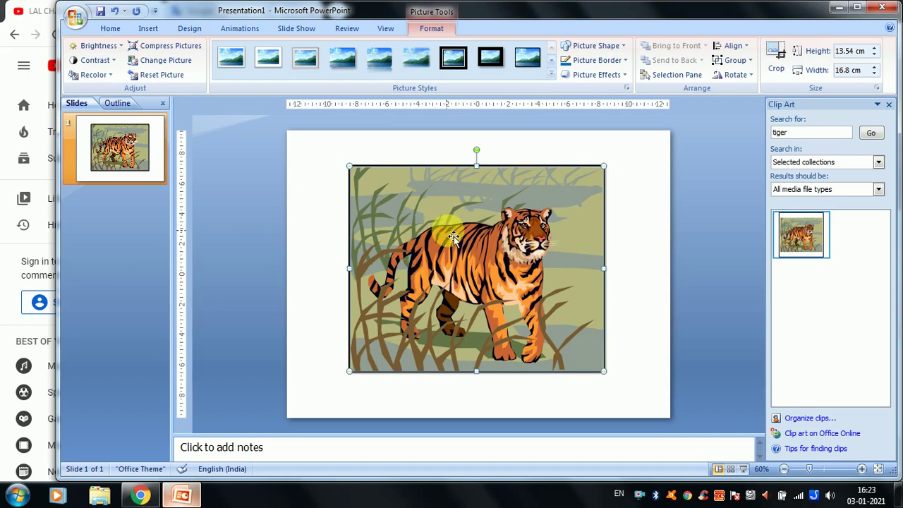
# Delete the tiger picture, close the Clip Art pane and maximize the PowerPoint window.
pyautogui.press('Delete')
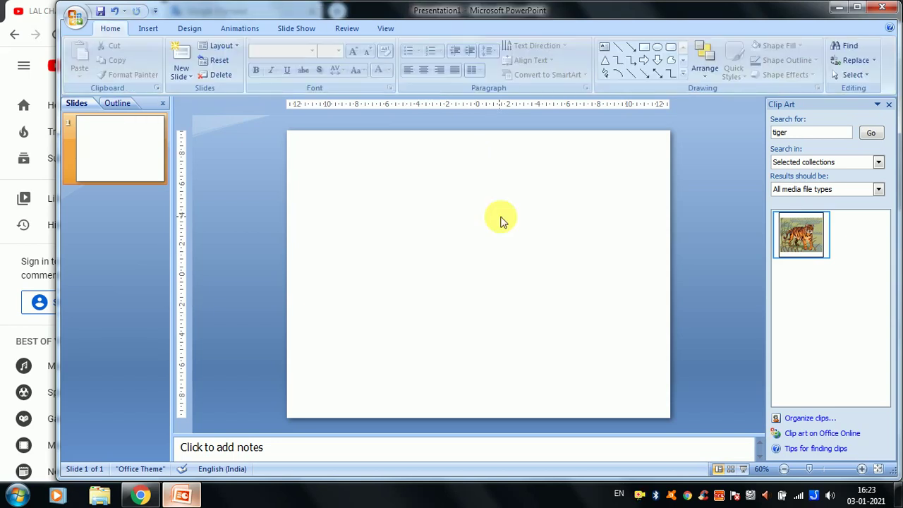
pyautogui.click(889, 105)
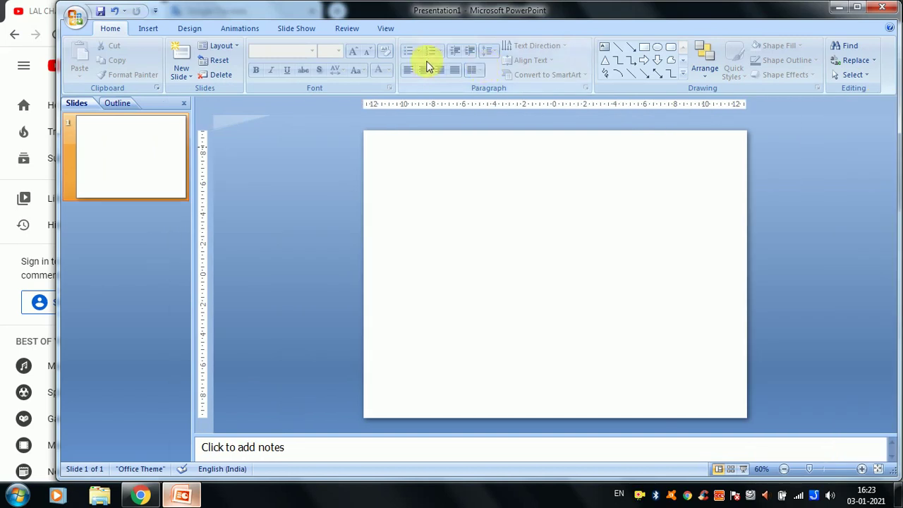
pyautogui.doubleClick(270, 10)
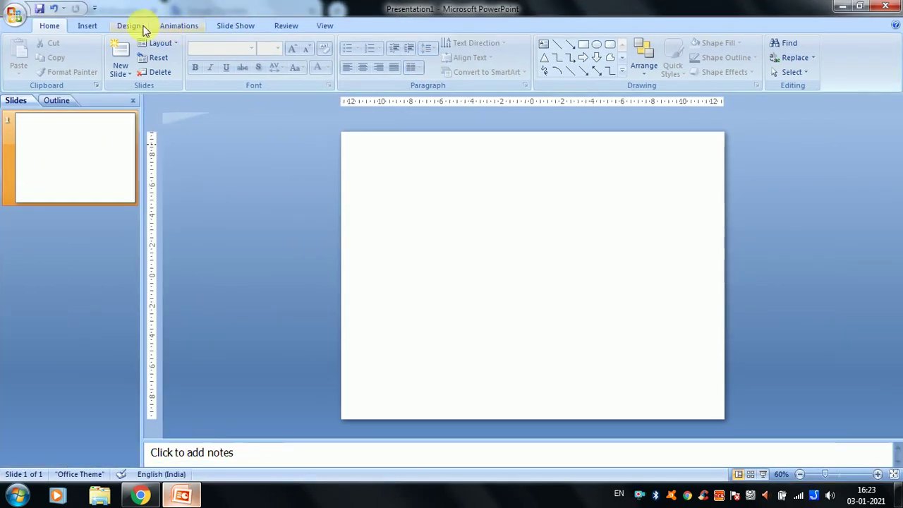
# Open the Photo Album options under Insert.
pyautogui.click(92, 27)
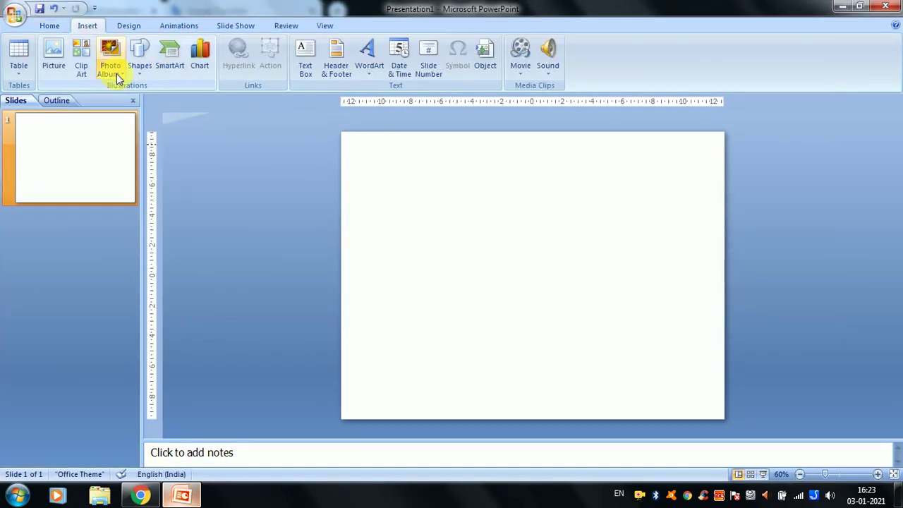
pyautogui.click(119, 76)
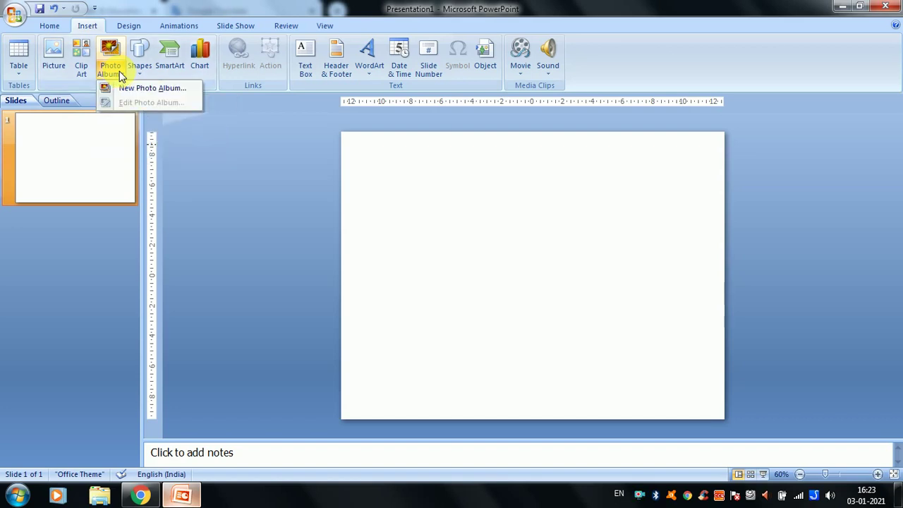
pyautogui.click(120, 76)
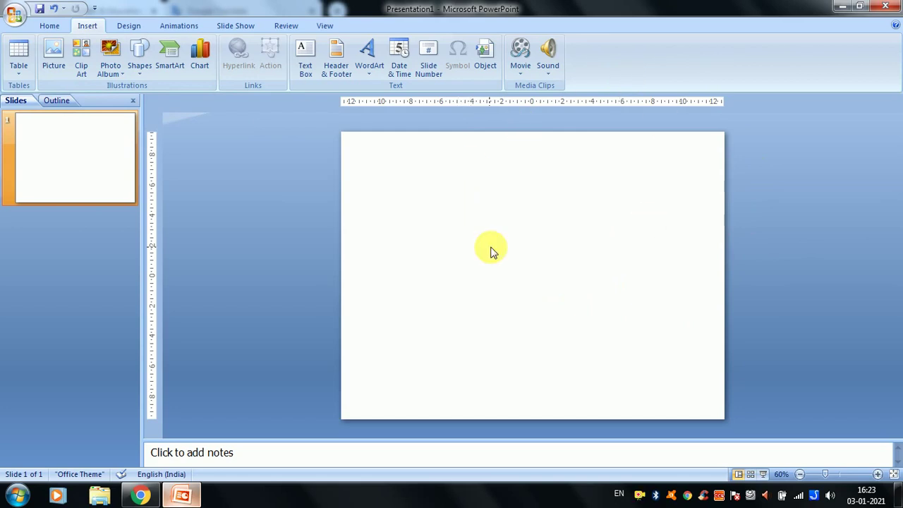
pyautogui.click(120, 73)
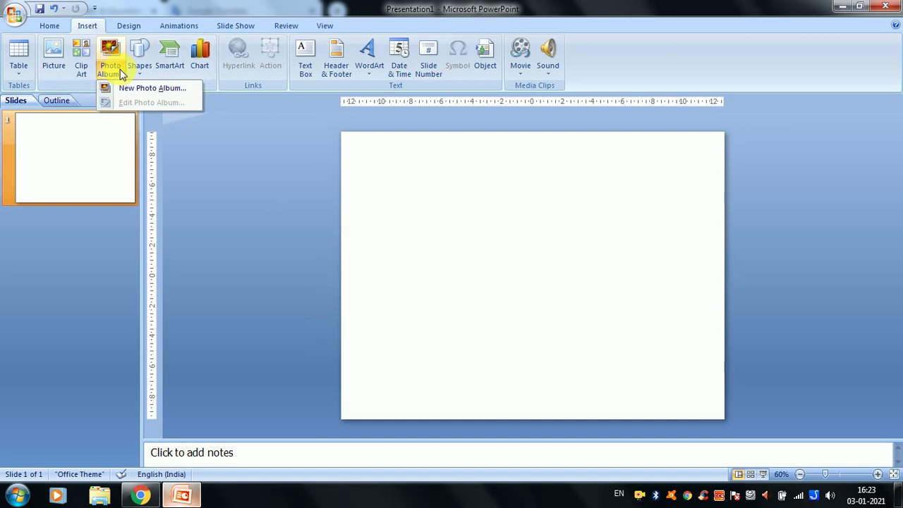
# Start a new photo album and add the Koala sample picture via File/Disk.
pyautogui.click(162, 90)
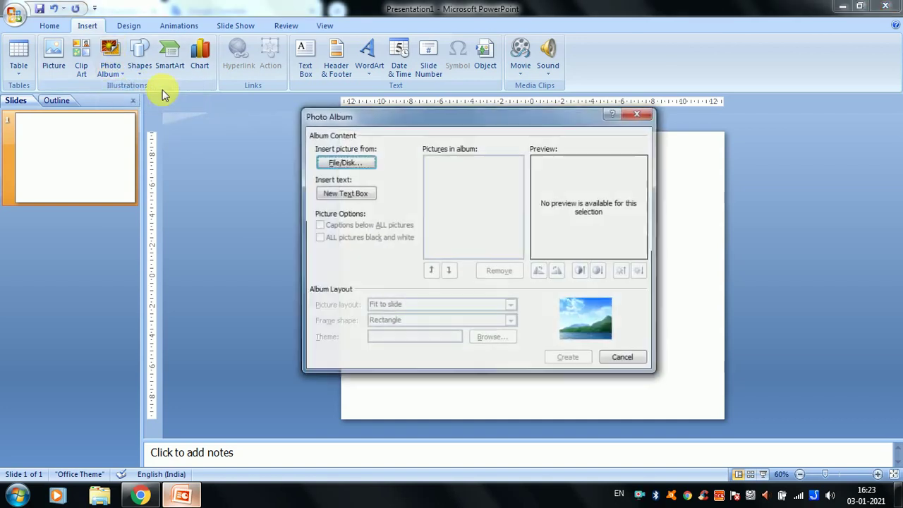
pyautogui.moveTo(484, 118); pyautogui.dragTo(308, 90)
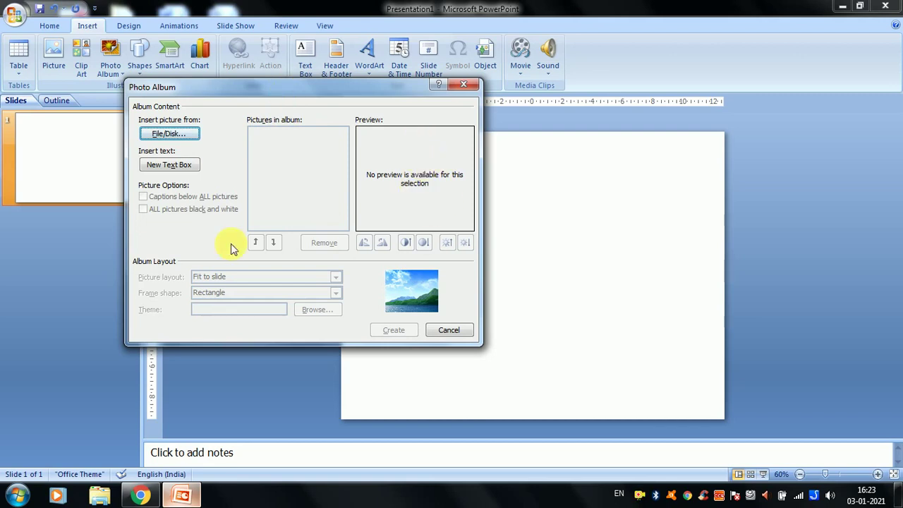
pyautogui.click(170, 135)
pyautogui.click(288, 289)
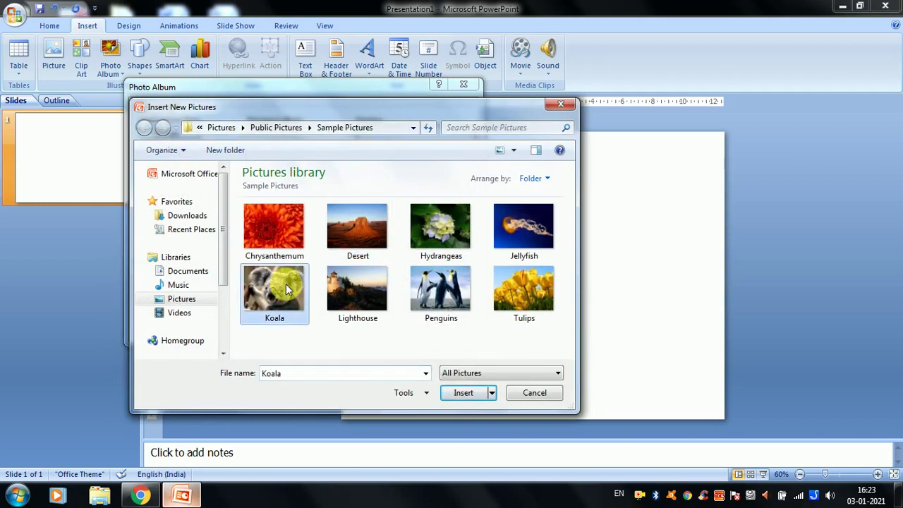
pyautogui.click(463, 392)
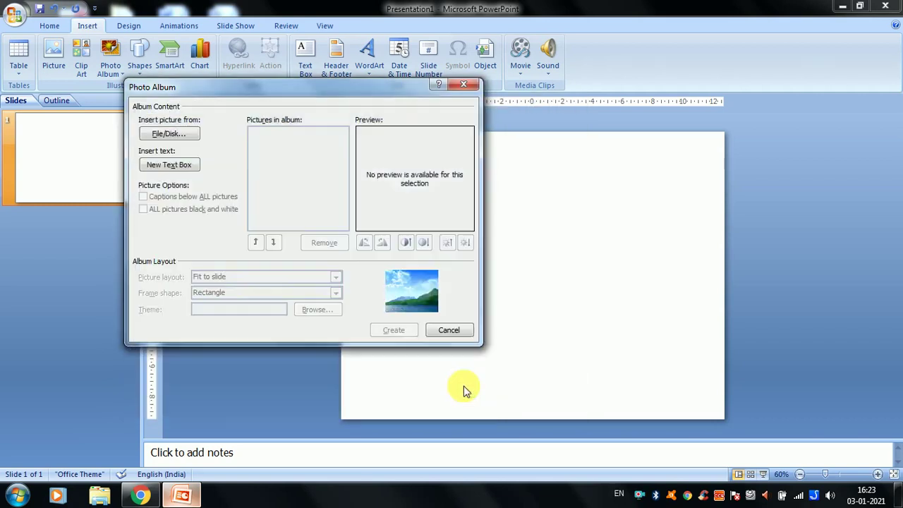
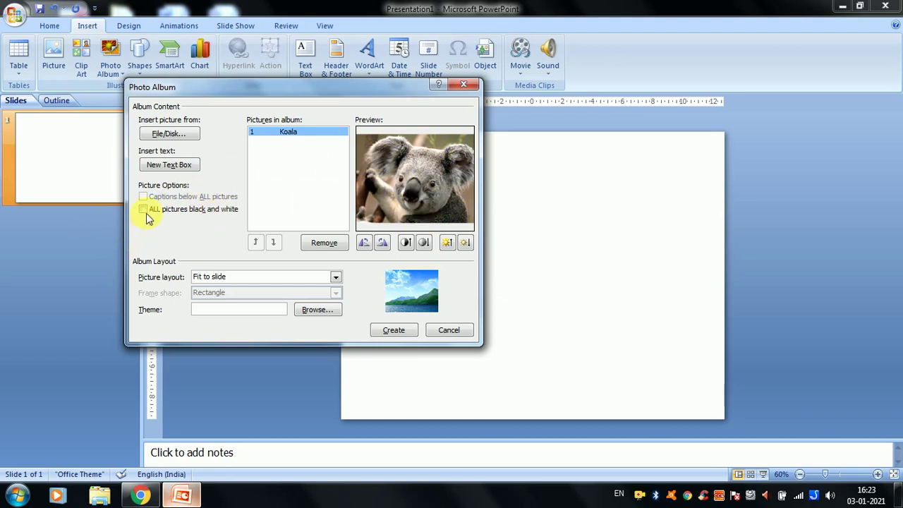
# Create the photo album in full colour with the Fit to slide picture layout.
pyautogui.click(145, 214)
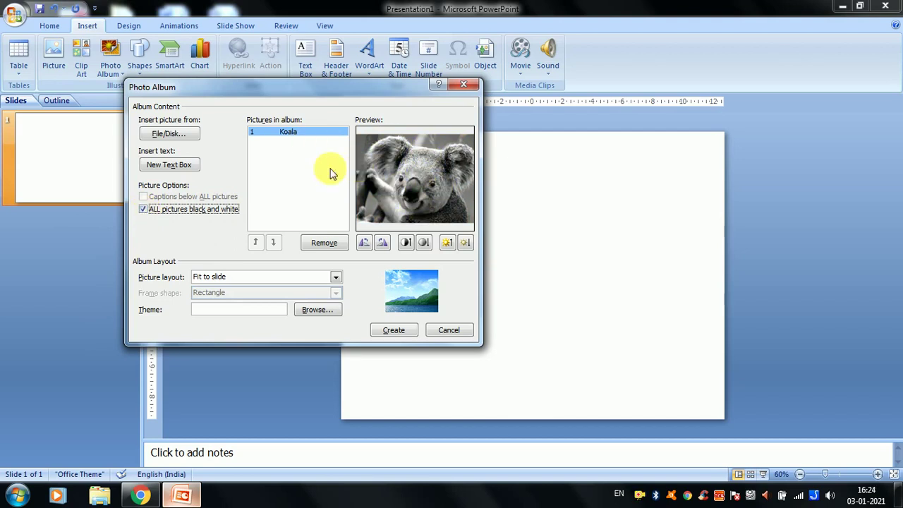
pyautogui.click(152, 216)
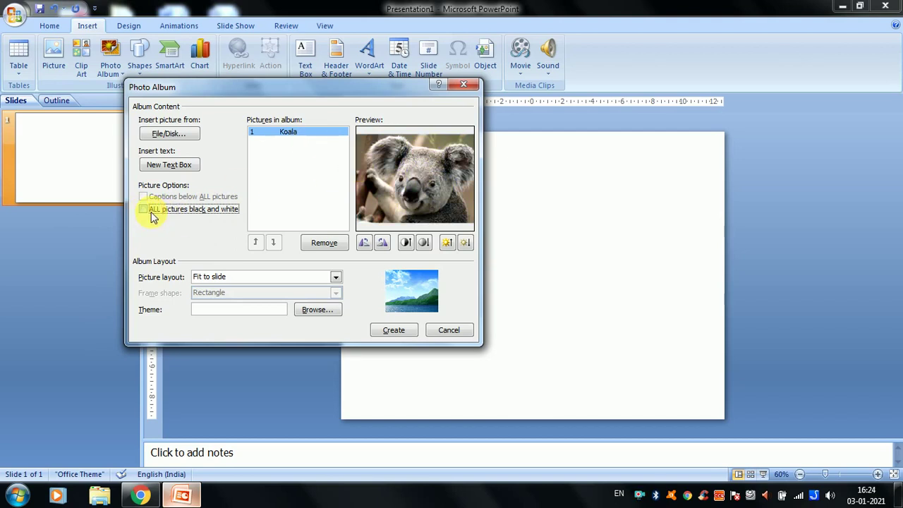
pyautogui.click(146, 212)
pyautogui.click(145, 213)
pyautogui.click(251, 277)
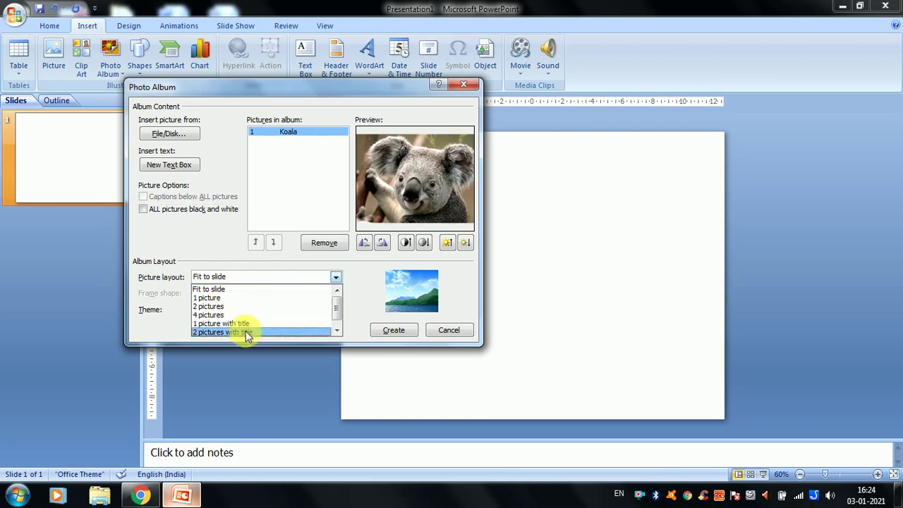
pyautogui.click(557, 248)
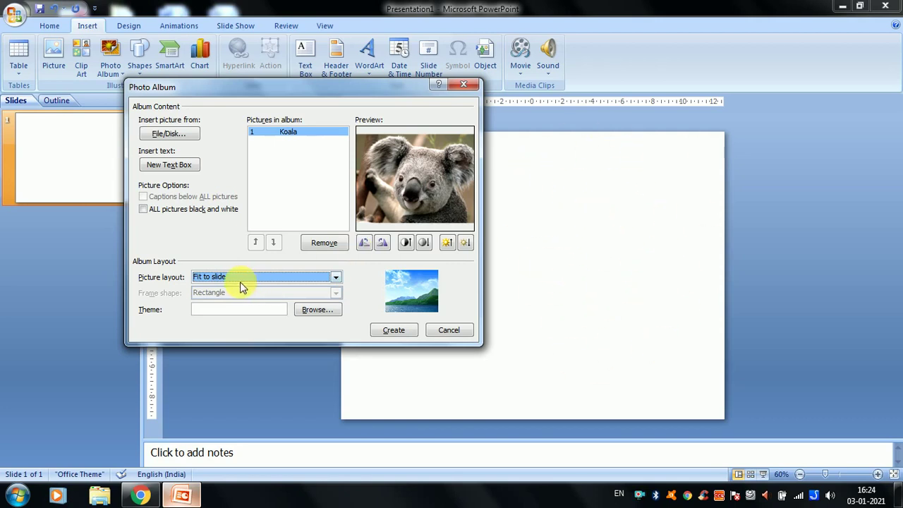
pyautogui.click(387, 331)
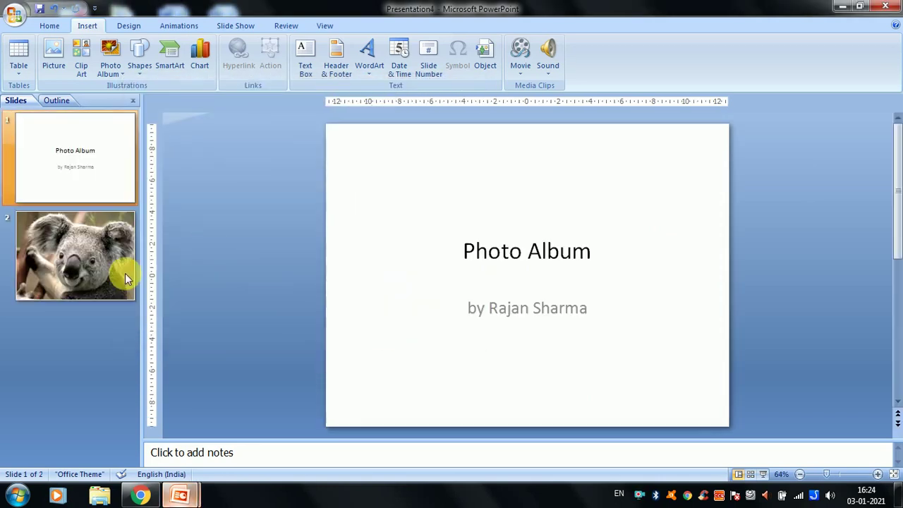
# Start a new photo album and insert the Chrysanthemum picture from disk.
pyautogui.click(98, 269)
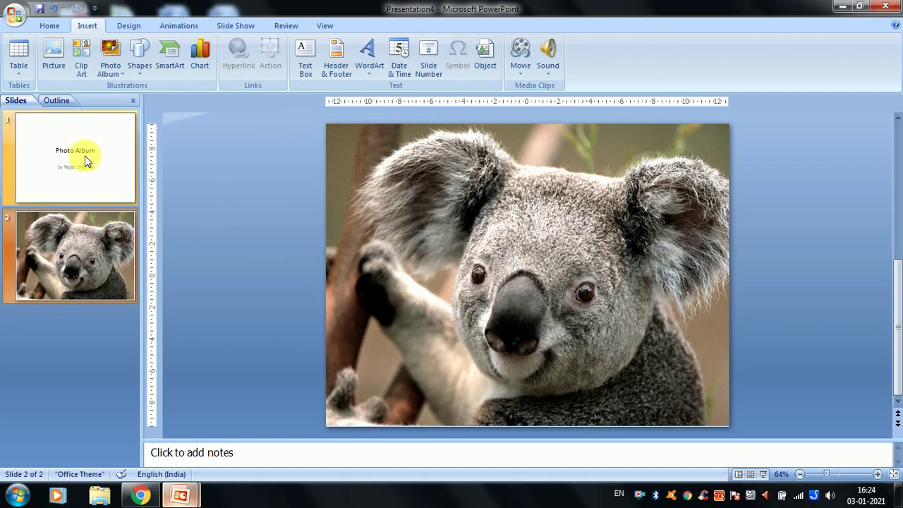
pyautogui.click(116, 78)
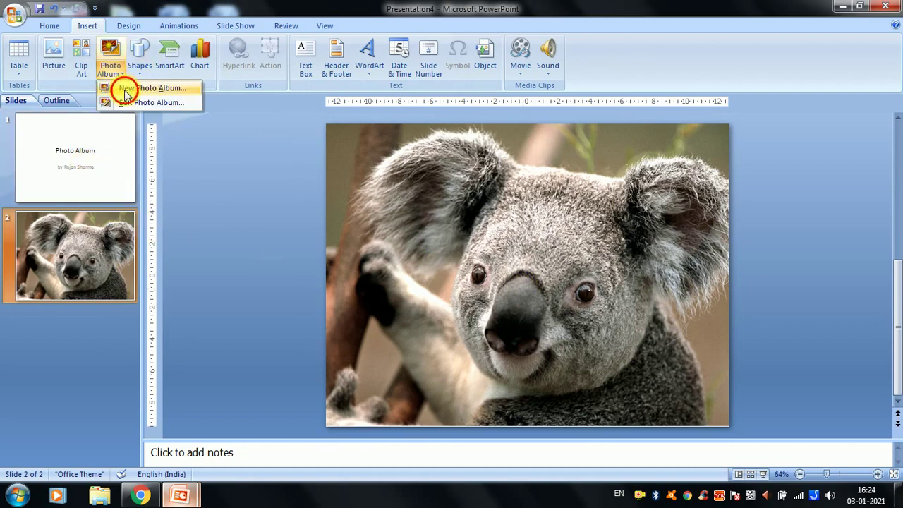
pyautogui.click(121, 89)
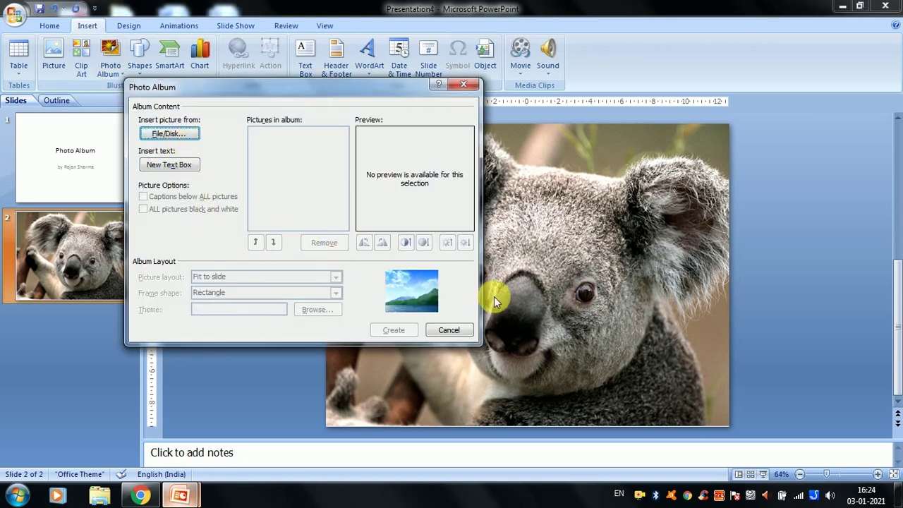
pyautogui.click(171, 133)
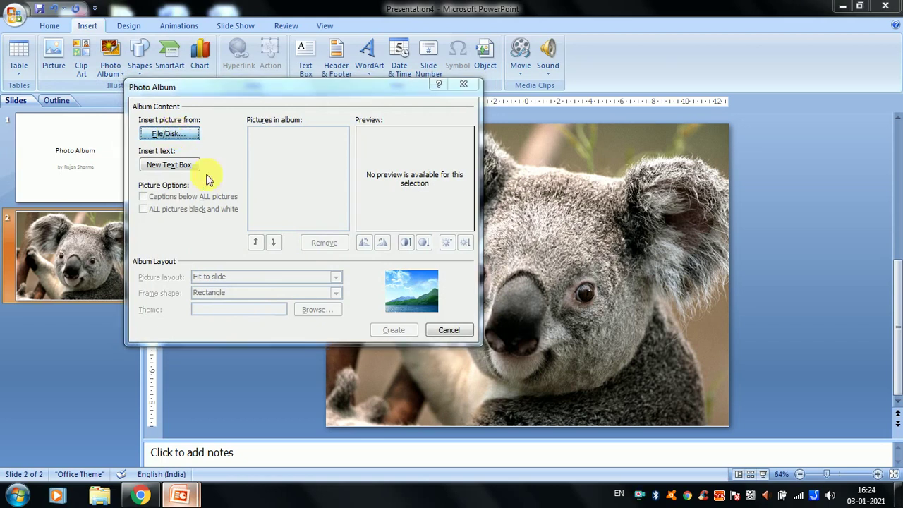
pyautogui.click(274, 226)
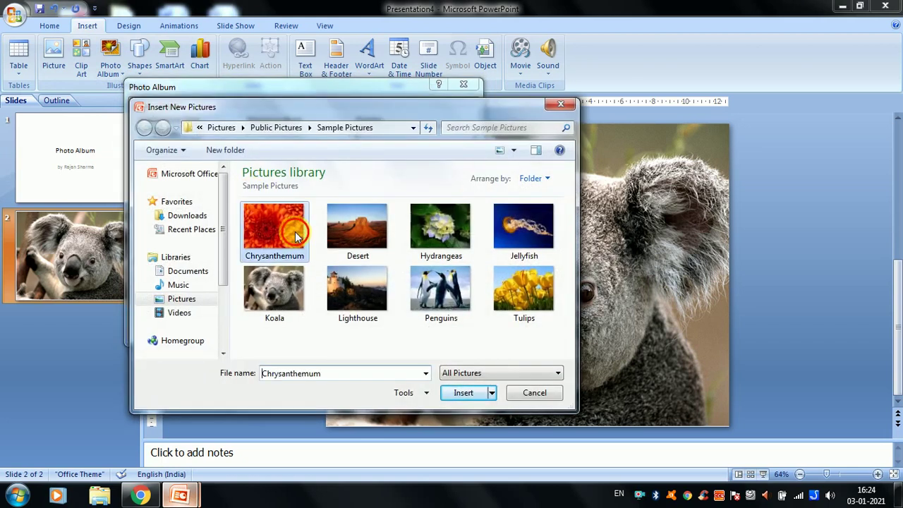
pyautogui.click(459, 390)
# Set the album's picture layout to 2 pictures per slide.
pyautogui.click(145, 209)
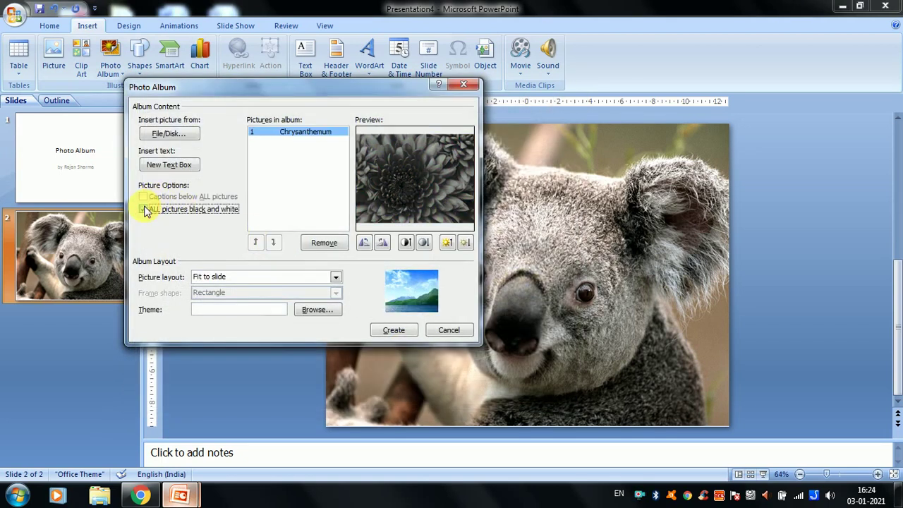
pyautogui.click(144, 210)
pyautogui.click(146, 209)
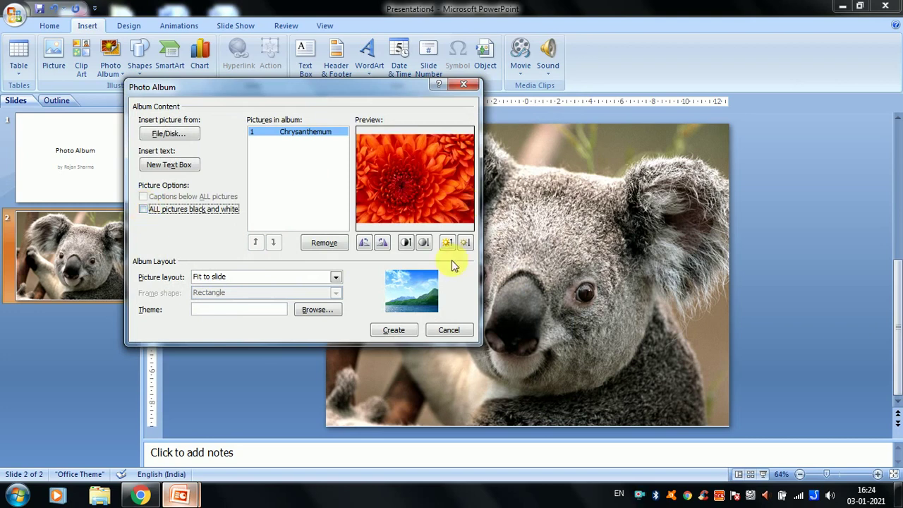
pyautogui.click(285, 277)
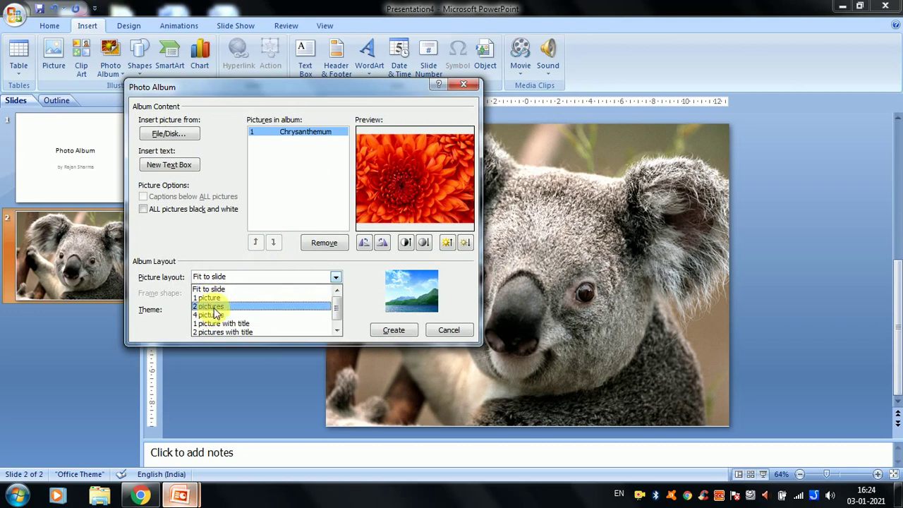
pyautogui.click(211, 306)
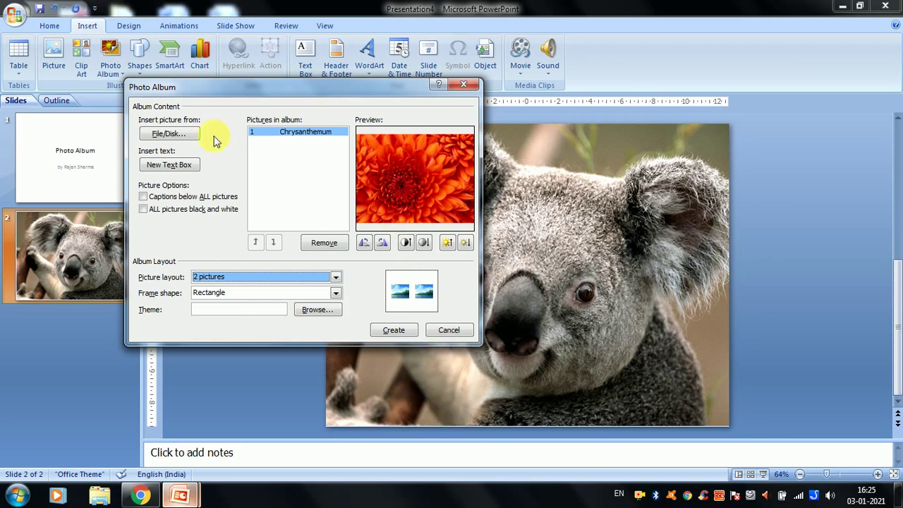
# Insert the Penguins picture from disk, leaving it upright after trying the rotate buttons.
pyautogui.click(170, 133)
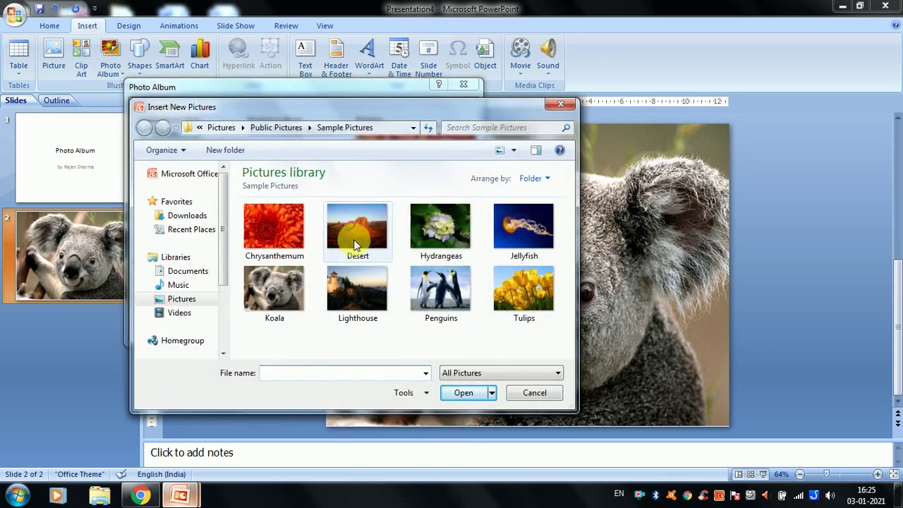
pyautogui.click(413, 302)
pyautogui.click(463, 393)
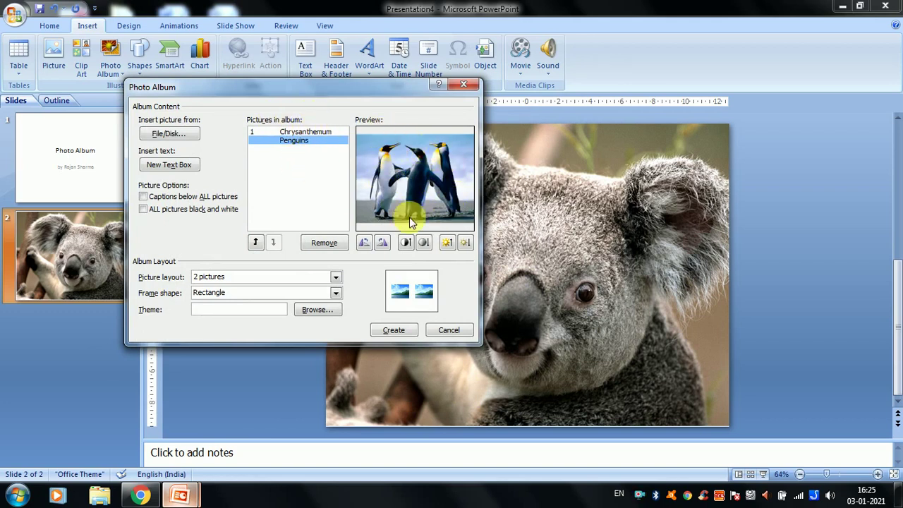
pyautogui.click(381, 242)
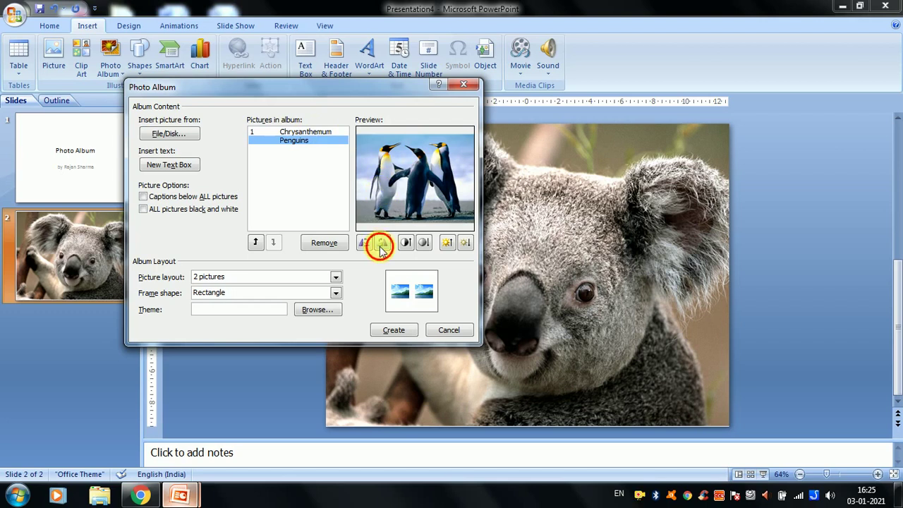
pyautogui.click(382, 242)
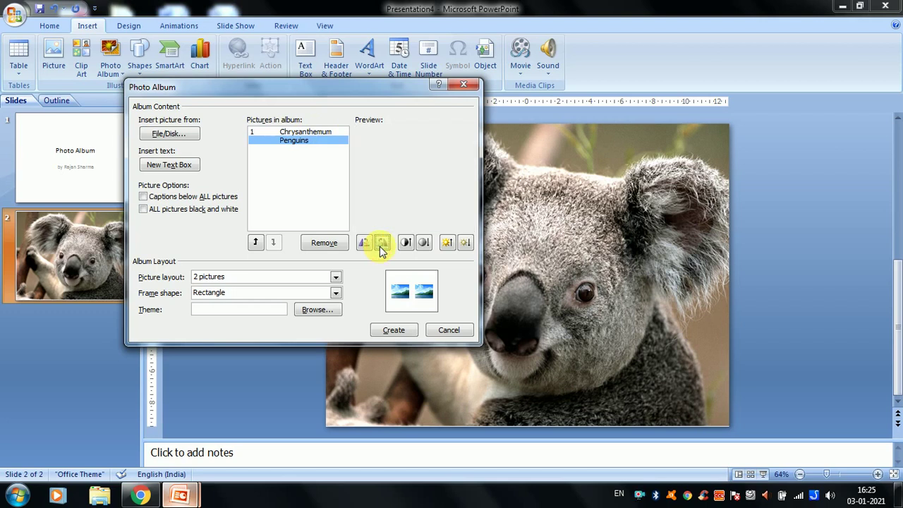
pyautogui.click(382, 243)
pyautogui.click(368, 243)
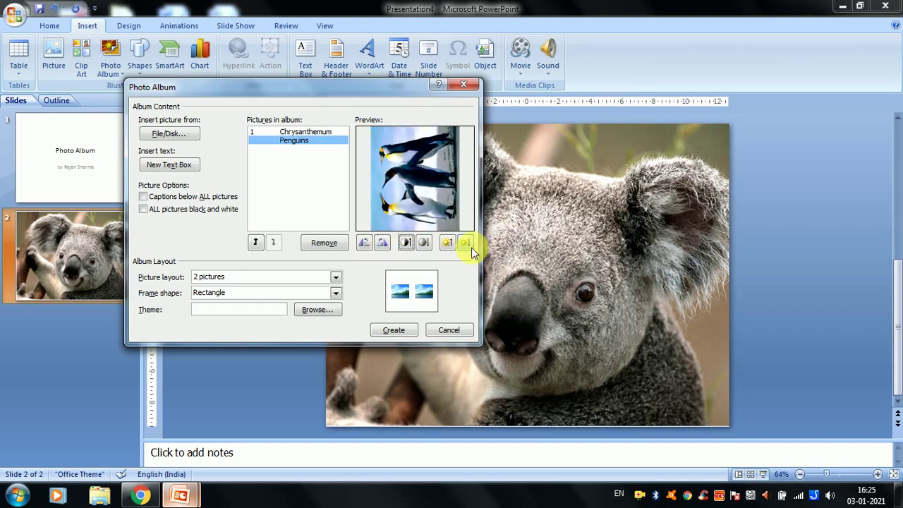
pyautogui.click(385, 243)
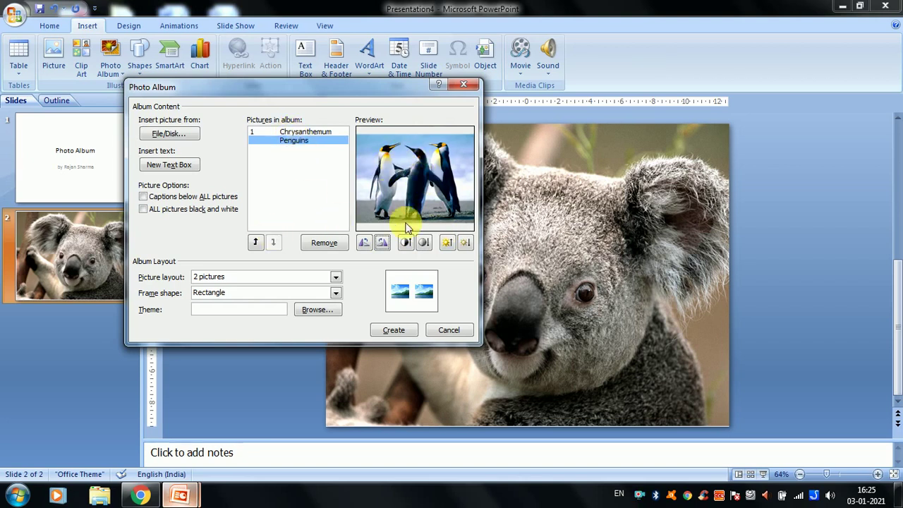
# Turn on captions below all pictures and keep the layout at 2 pictures per slide.
pyautogui.click(180, 199)
pyautogui.click(144, 197)
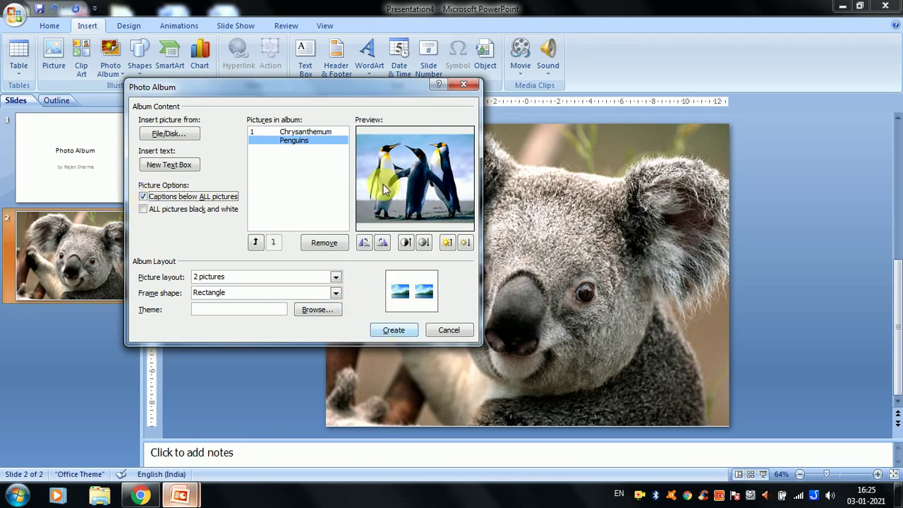
pyautogui.click(282, 278)
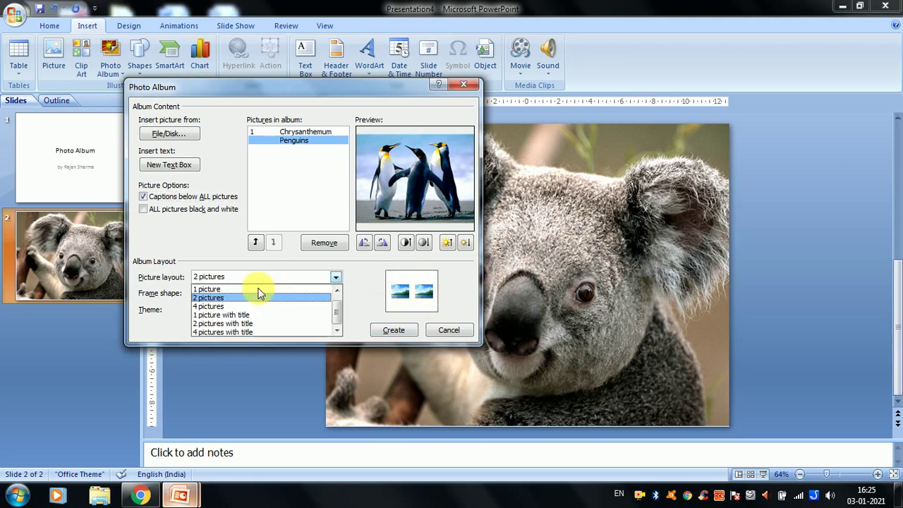
pyautogui.click(210, 307)
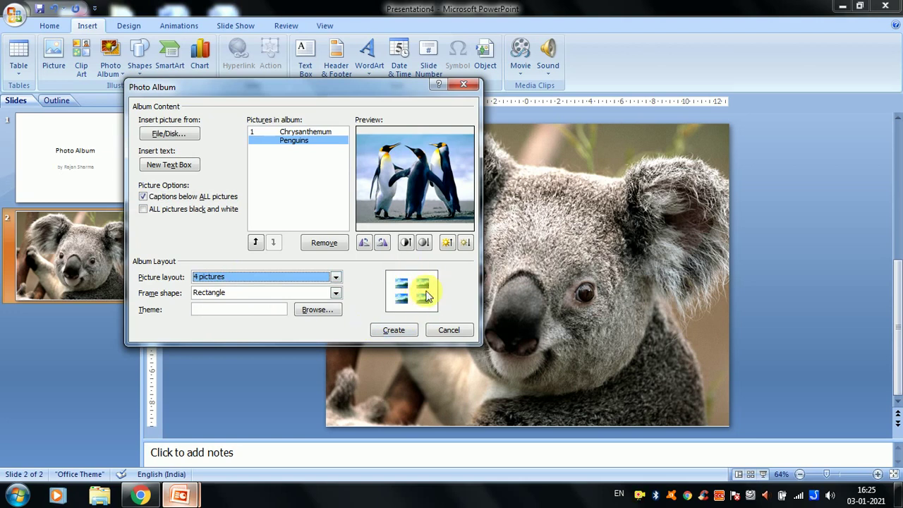
pyautogui.click(296, 276)
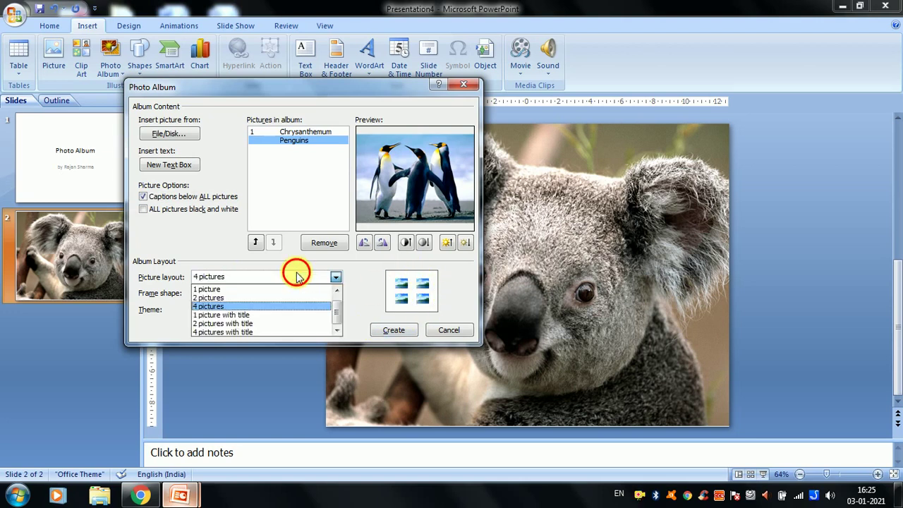
pyautogui.click(251, 299)
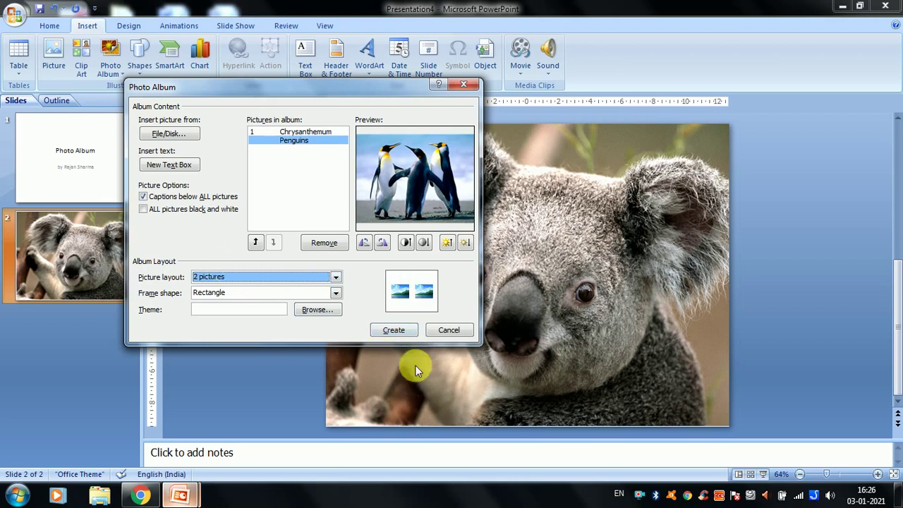
# Create the album, then view slide 2 with the captioned Chrysanthemum and Penguins pictures.
pyautogui.click(389, 330)
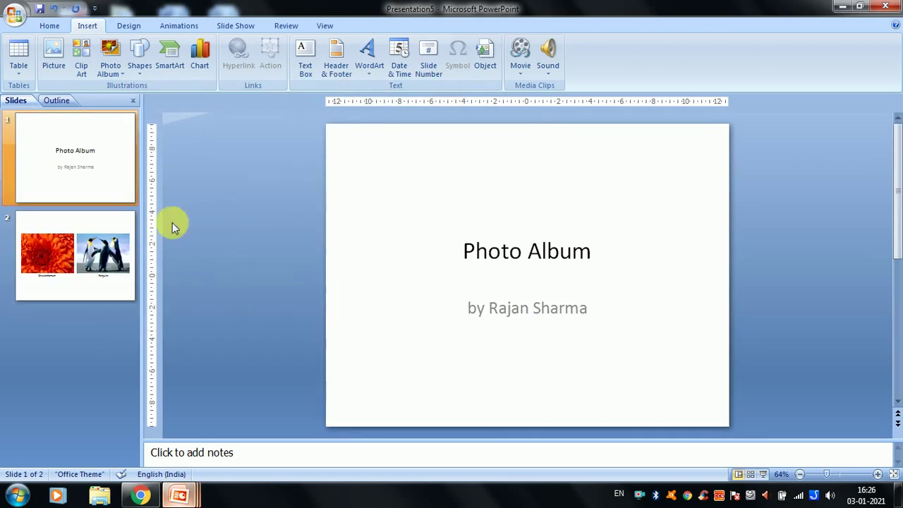
pyautogui.click(90, 250)
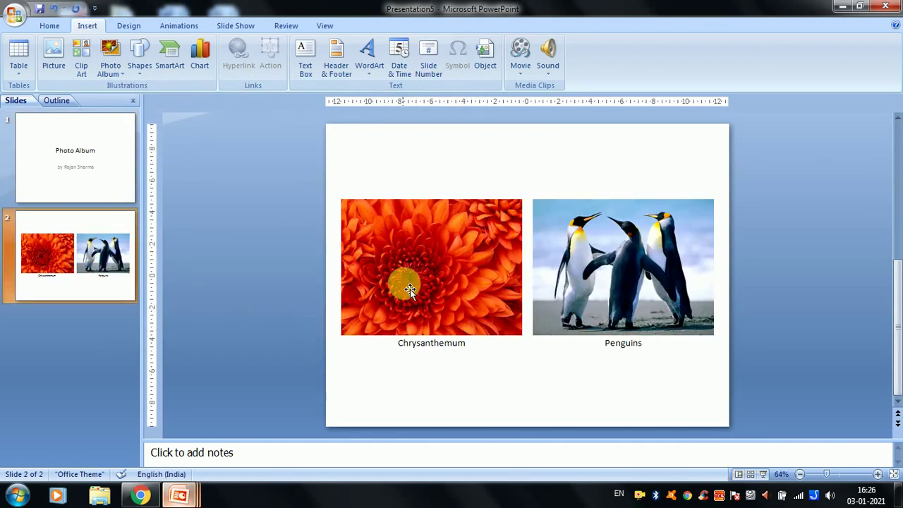
pyautogui.click(423, 240)
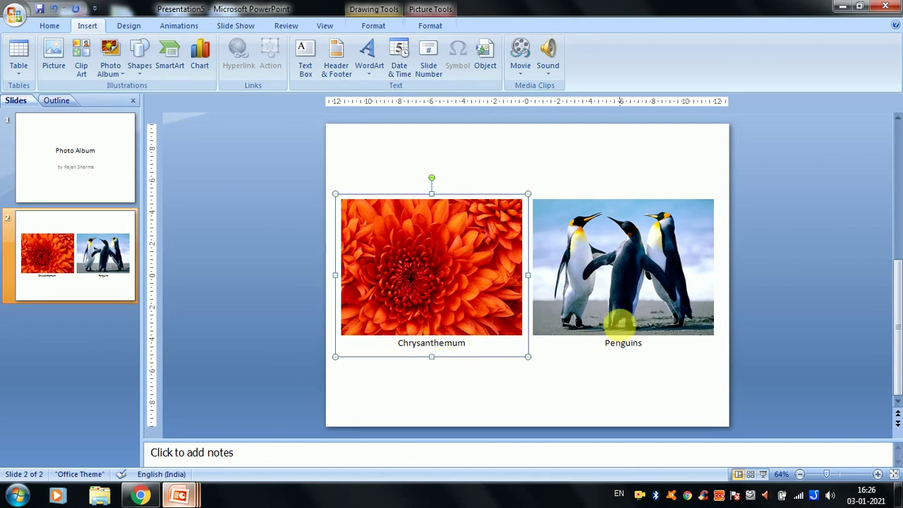
pyautogui.click(605, 311)
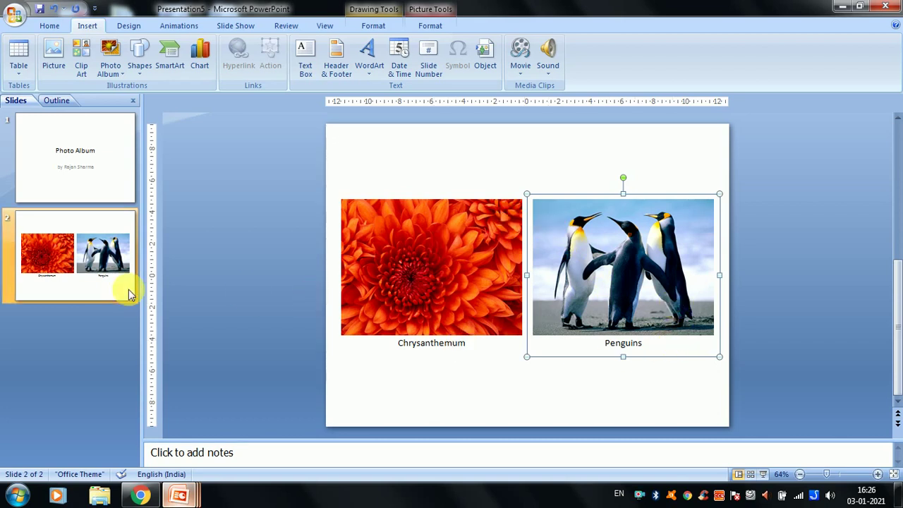
pyautogui.click(115, 73)
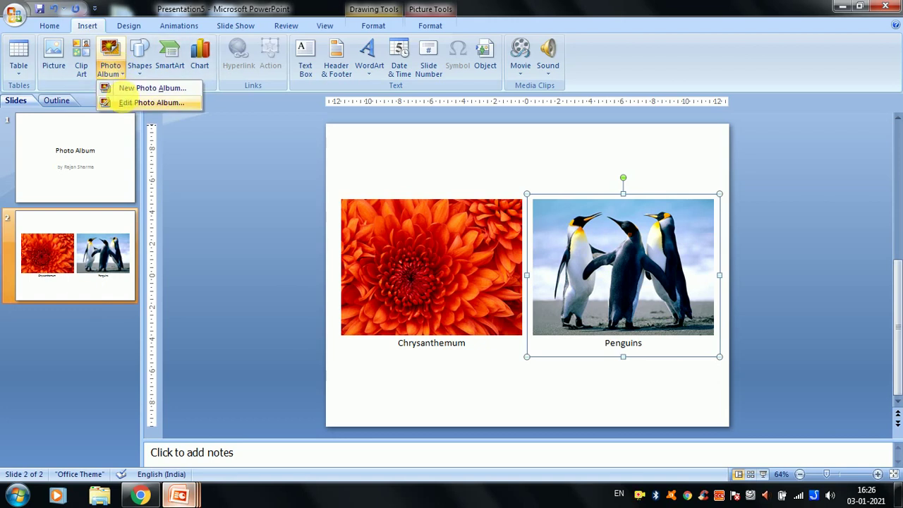
# Edit the existing album and switch its picture layout to 4 pictures per slide.
pyautogui.click(124, 104)
pyautogui.click(233, 259)
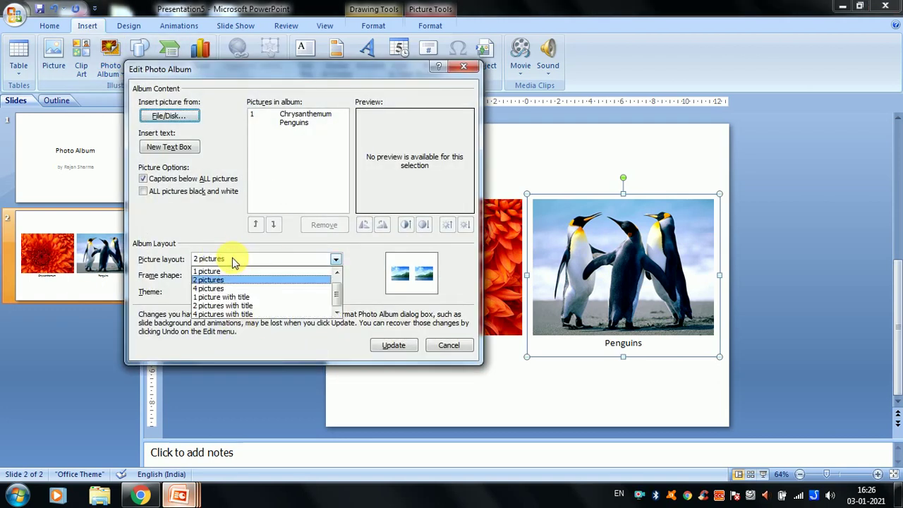
pyautogui.click(211, 288)
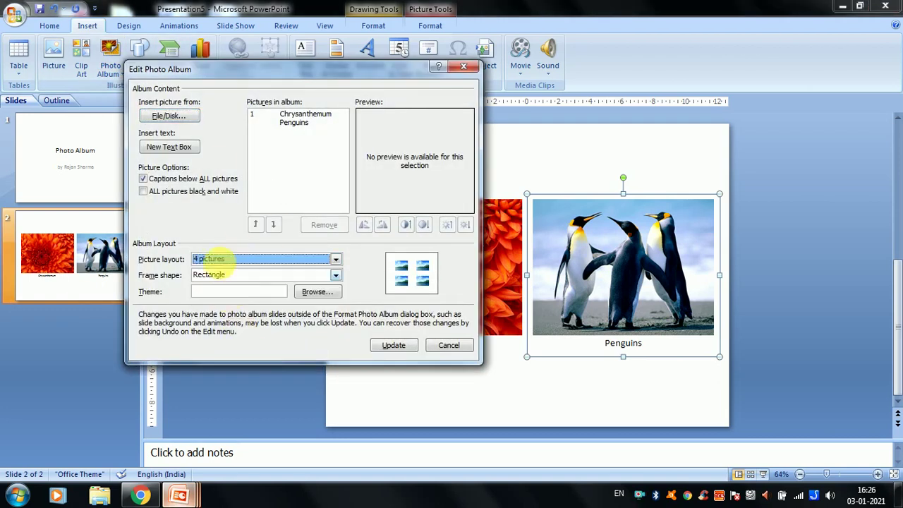
# Add the Lighthouse and Jellyfish photos from disk and update the album.
pyautogui.click(176, 116)
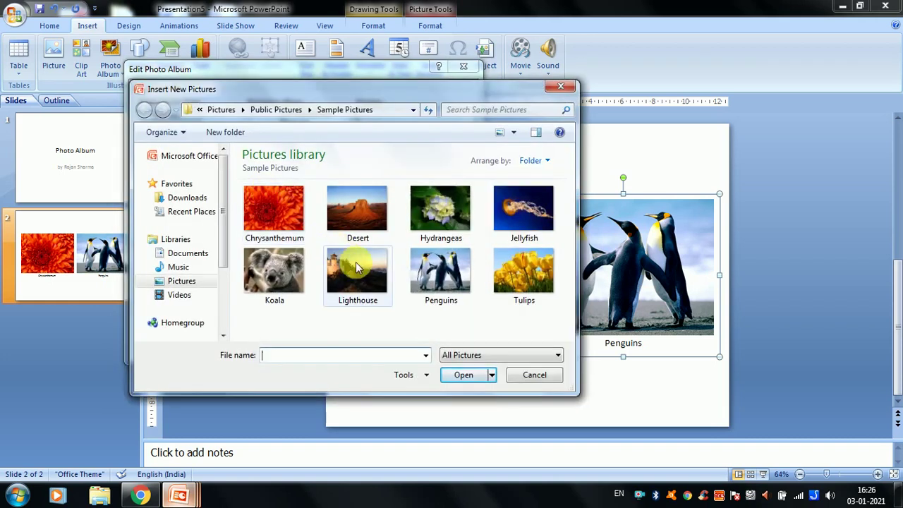
pyautogui.click(356, 272)
pyautogui.click(465, 374)
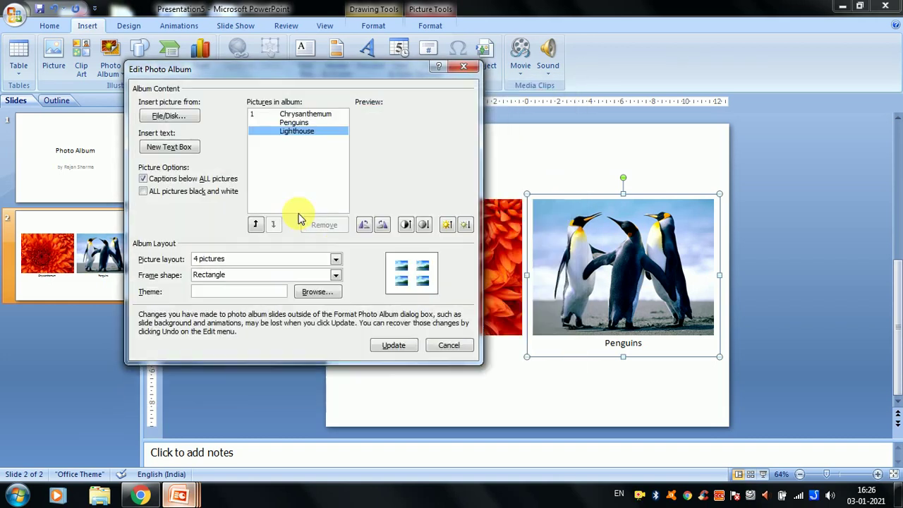
pyautogui.click(182, 123)
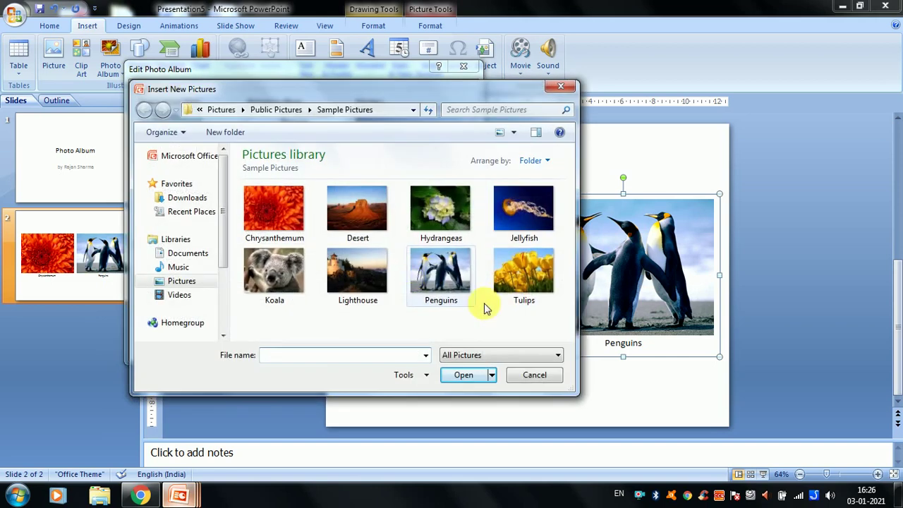
pyautogui.click(523, 275)
pyautogui.click(523, 211)
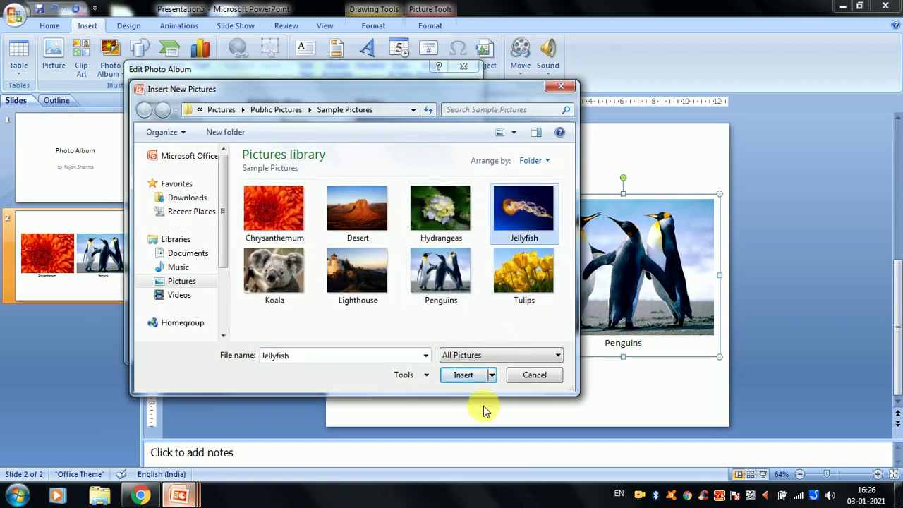
pyautogui.click(464, 375)
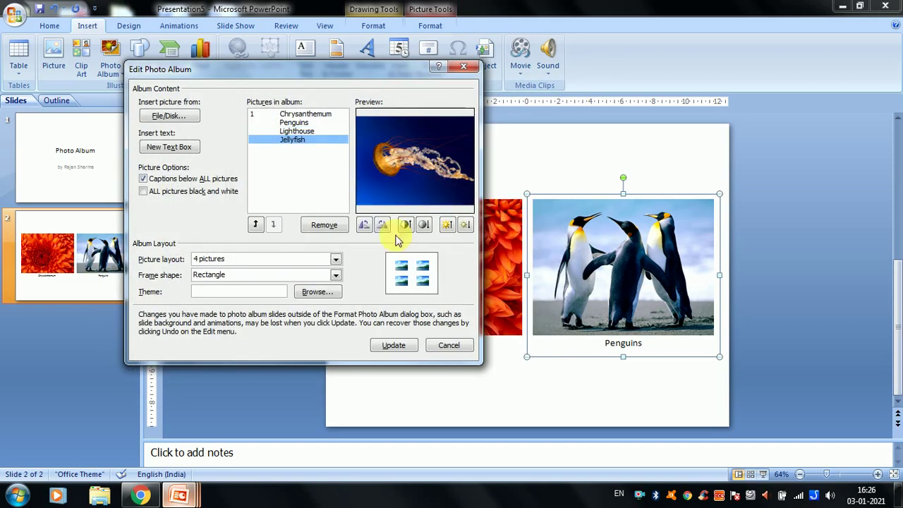
pyautogui.click(388, 345)
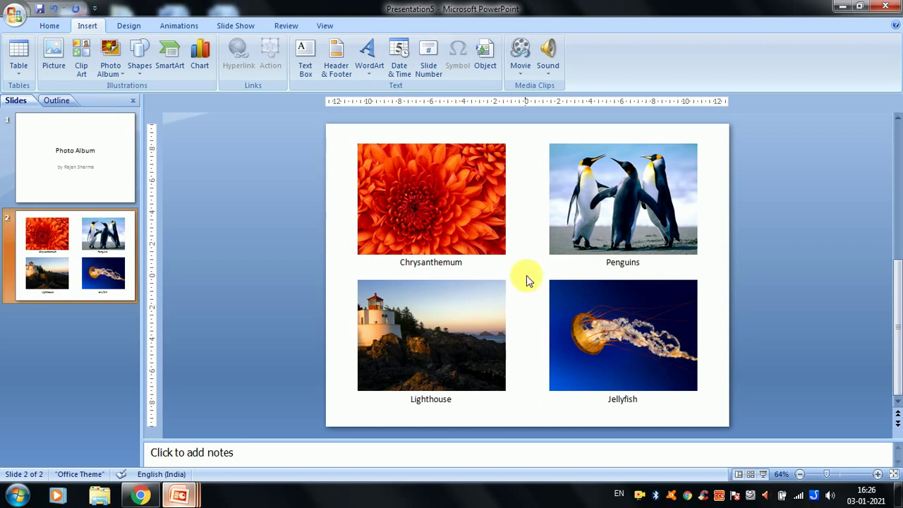
# Edit the album's frame shape to Rounded Rectangle and update it.
pyautogui.click(112, 75)
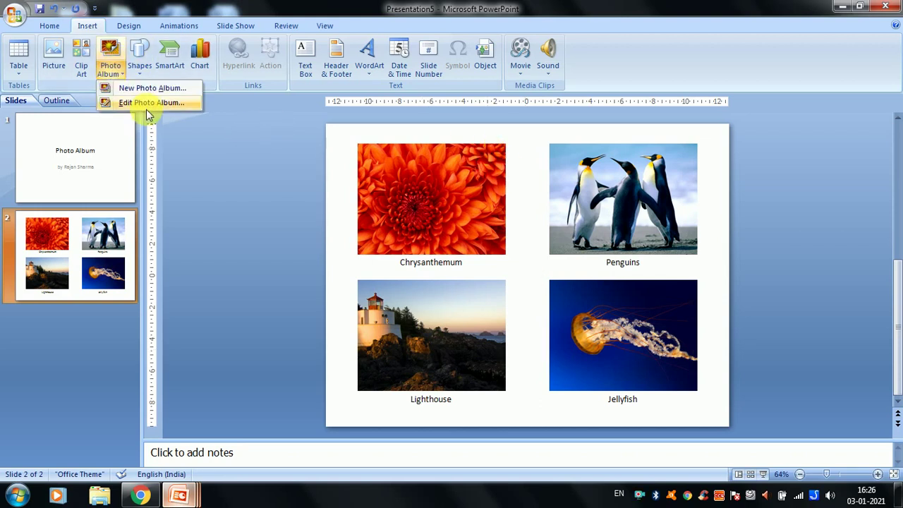
pyautogui.click(152, 104)
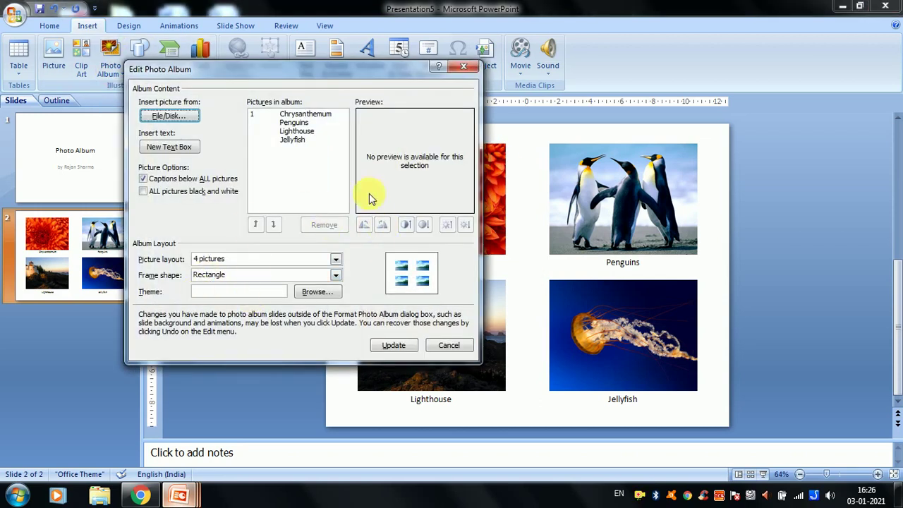
pyautogui.click(239, 275)
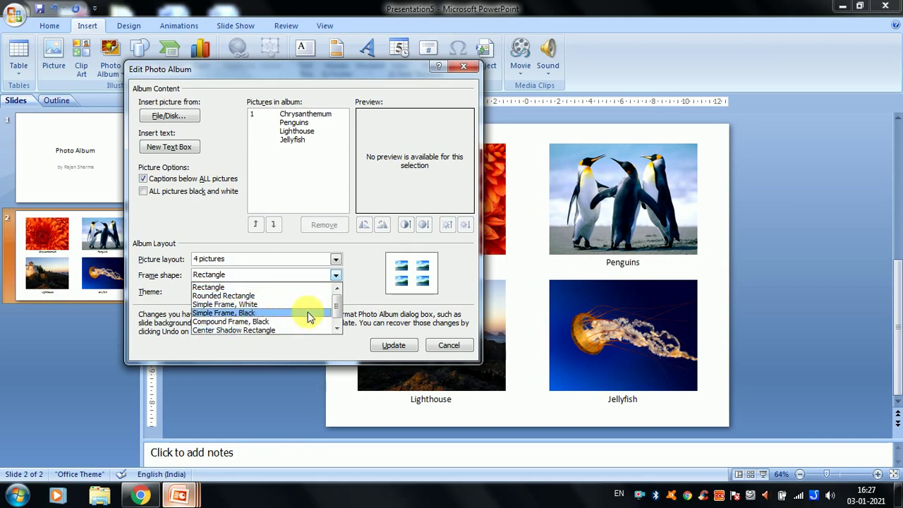
pyautogui.scroll(-1, 336, 310)
pyautogui.scroll(1, 337, 305)
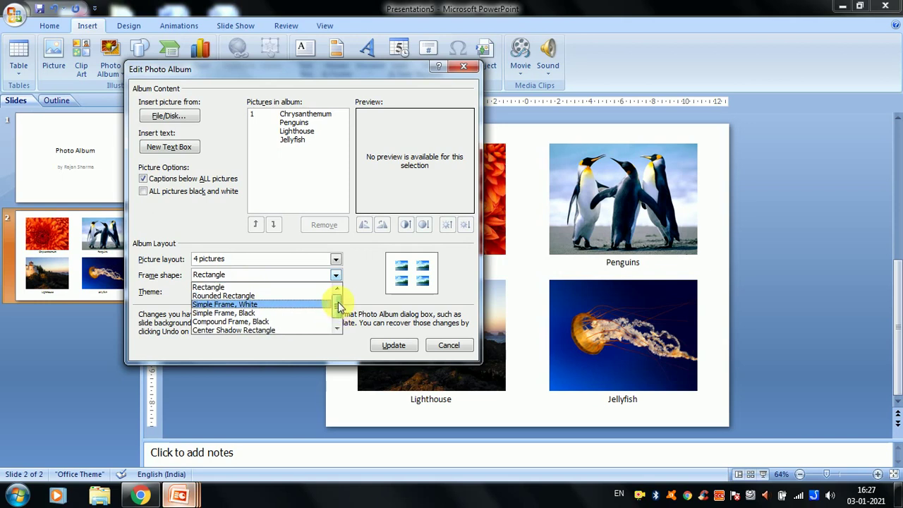
pyautogui.scroll(-1, 338, 302)
pyautogui.scroll(1, 328, 296)
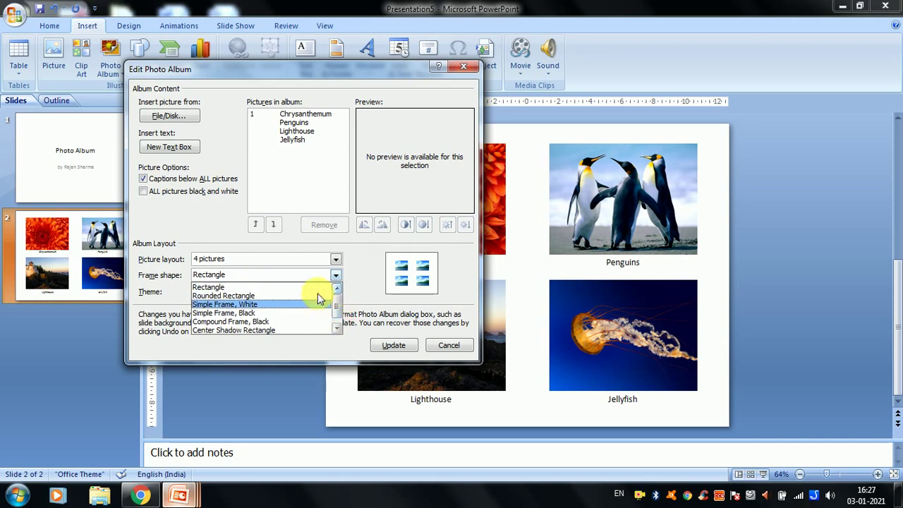
pyautogui.click(231, 297)
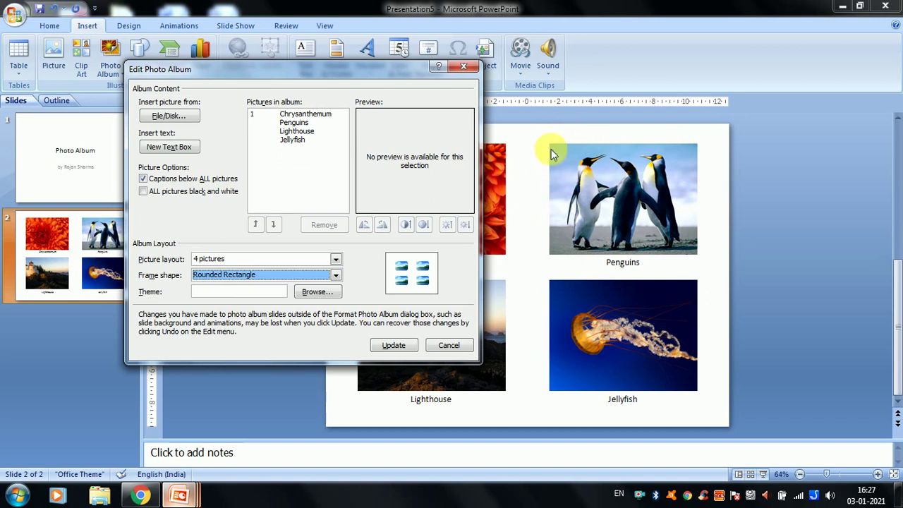
pyautogui.click(393, 347)
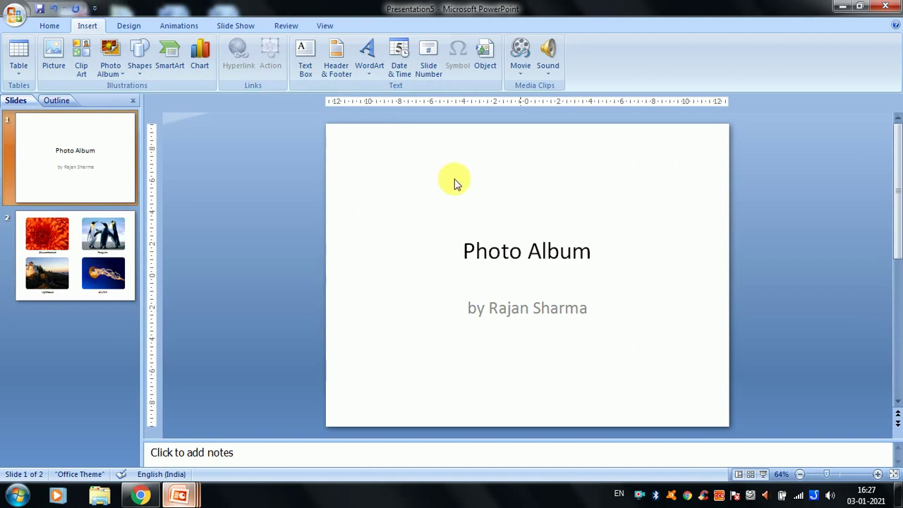
# Edit the album to make ALL pictures black and white, update, and view slide 2.
pyautogui.click(92, 271)
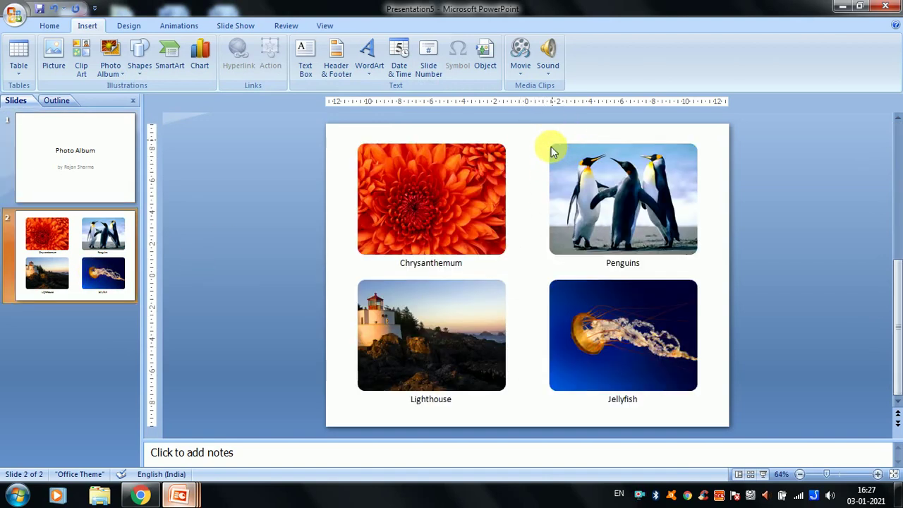
pyautogui.click(112, 69)
pyautogui.click(149, 100)
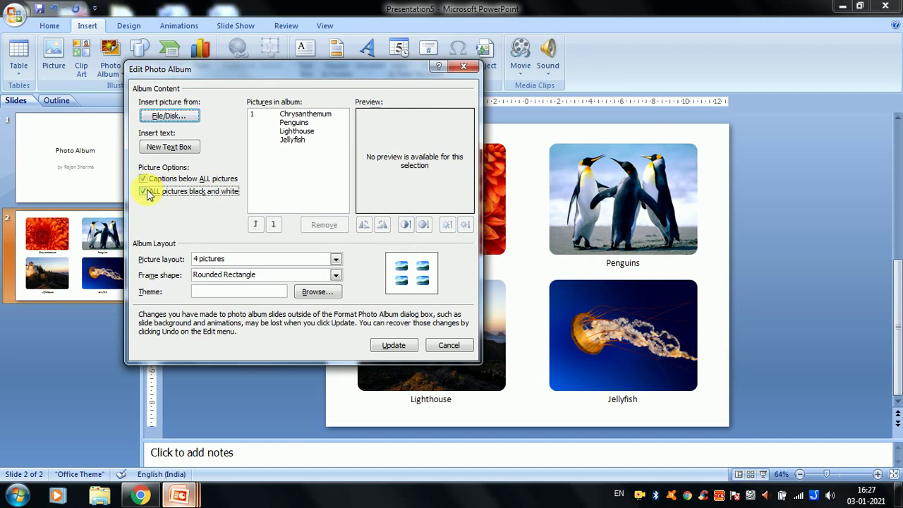
pyautogui.click(384, 345)
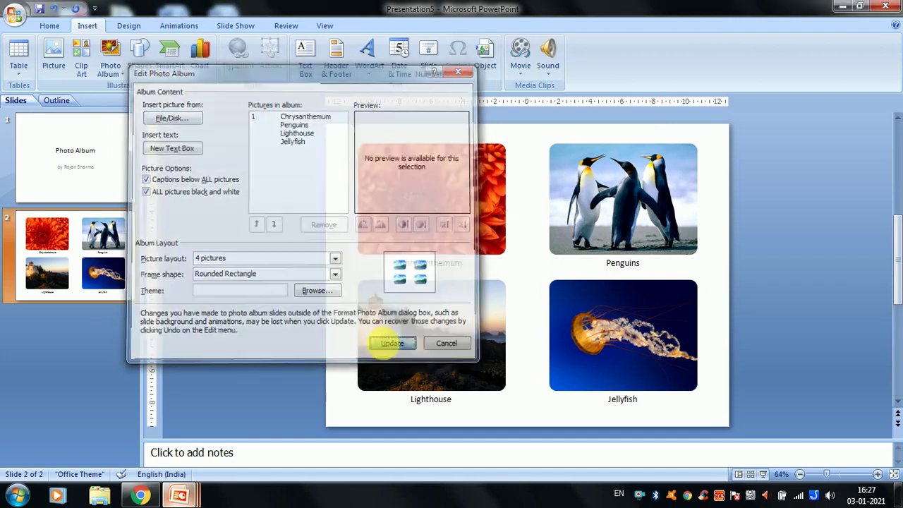
pyautogui.click(62, 259)
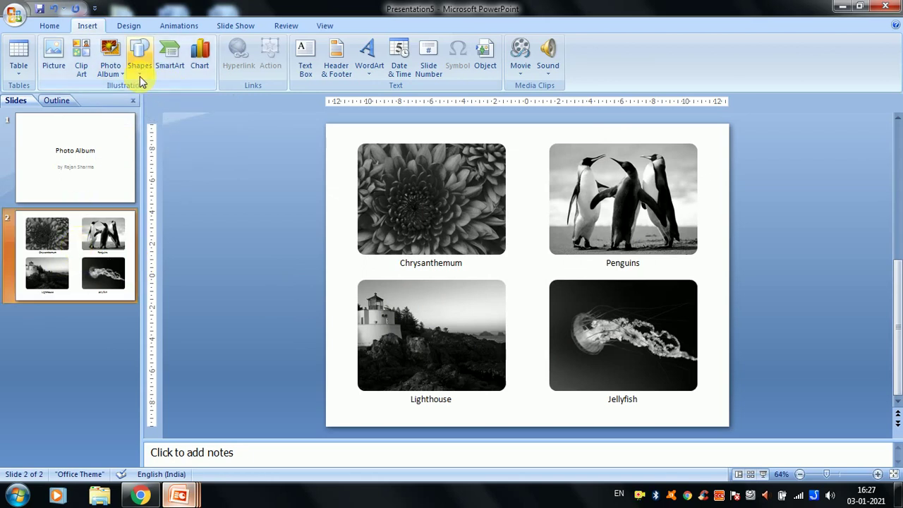
# Review the title and photo slides, clicking into the Photo Album title text.
pyautogui.click(113, 145)
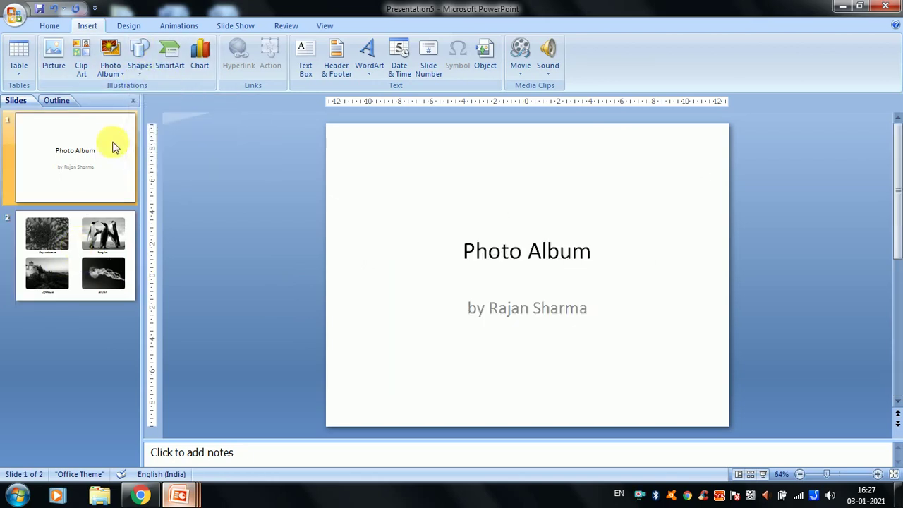
pyautogui.click(95, 248)
pyautogui.click(82, 150)
pyautogui.click(500, 252)
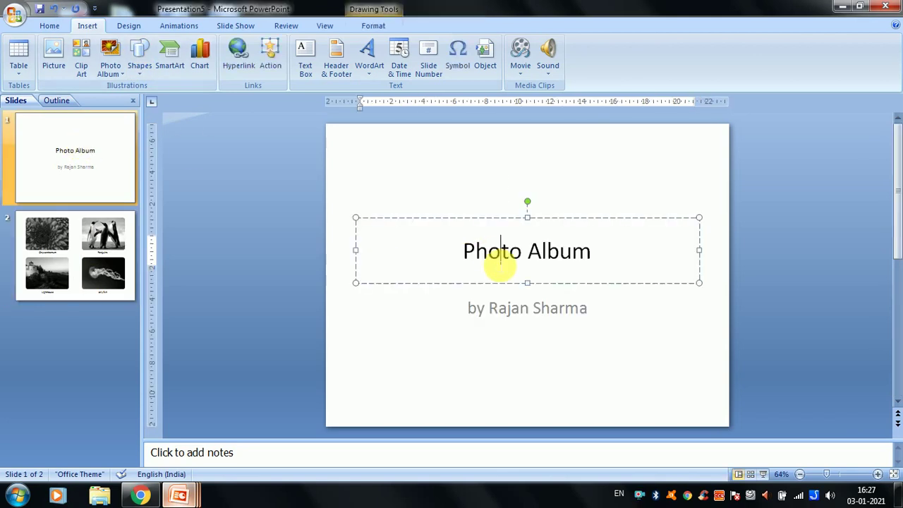
pyautogui.click(95, 236)
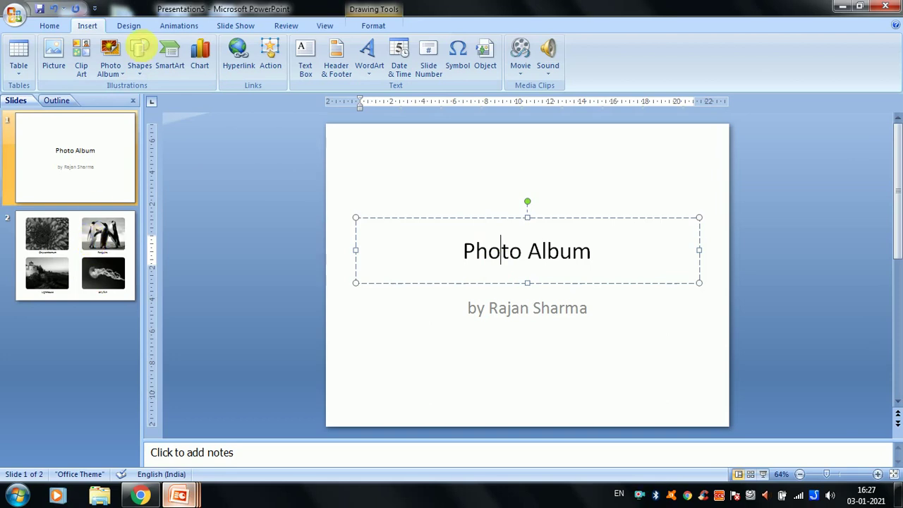
# Add a Blank-layout slide after the photo slide and re-maximize the window.
pyautogui.doubleClick(73, 9)
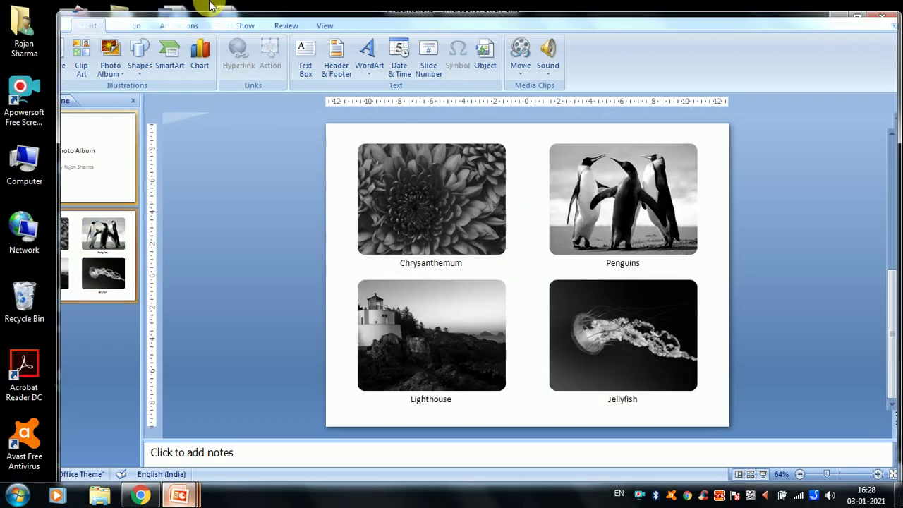
pyautogui.click(113, 38)
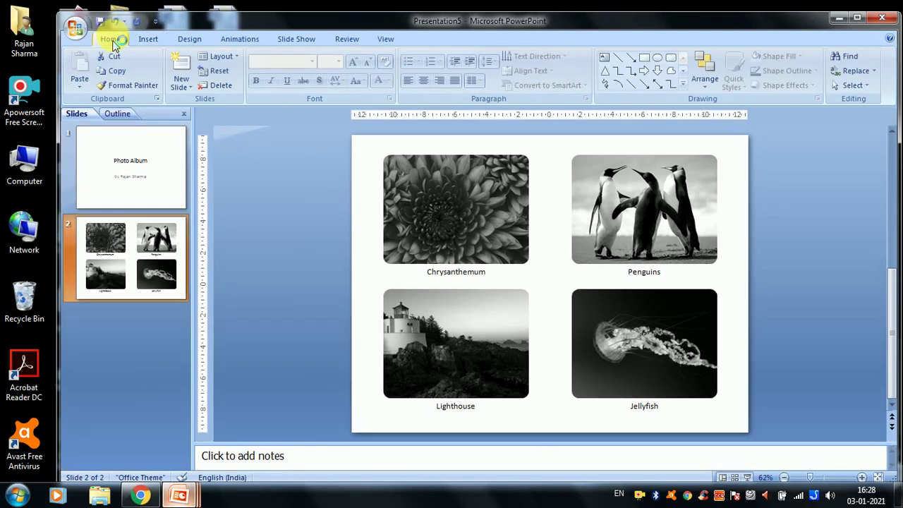
pyautogui.click(182, 88)
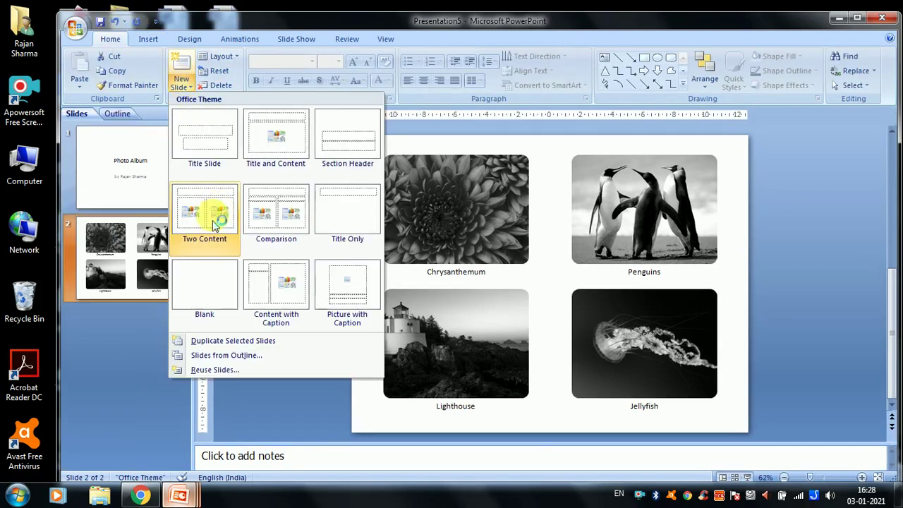
pyautogui.click(179, 300)
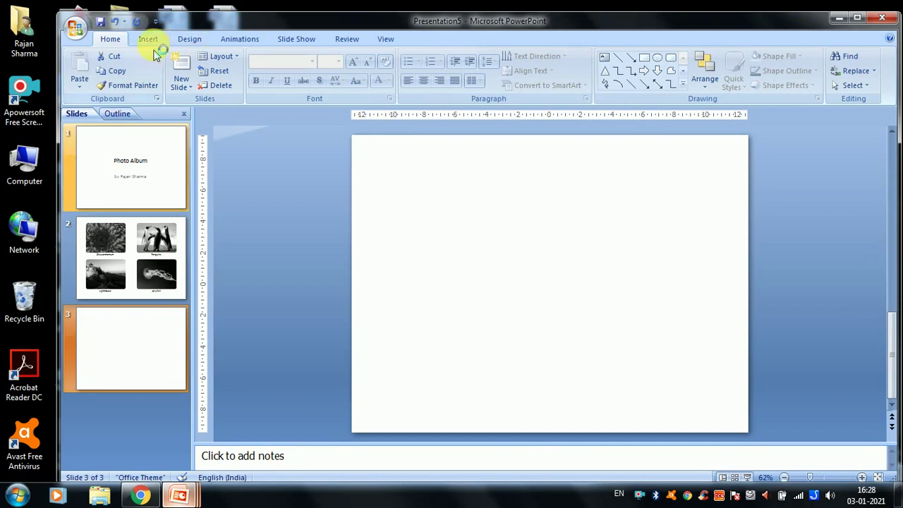
pyautogui.doubleClick(181, 23)
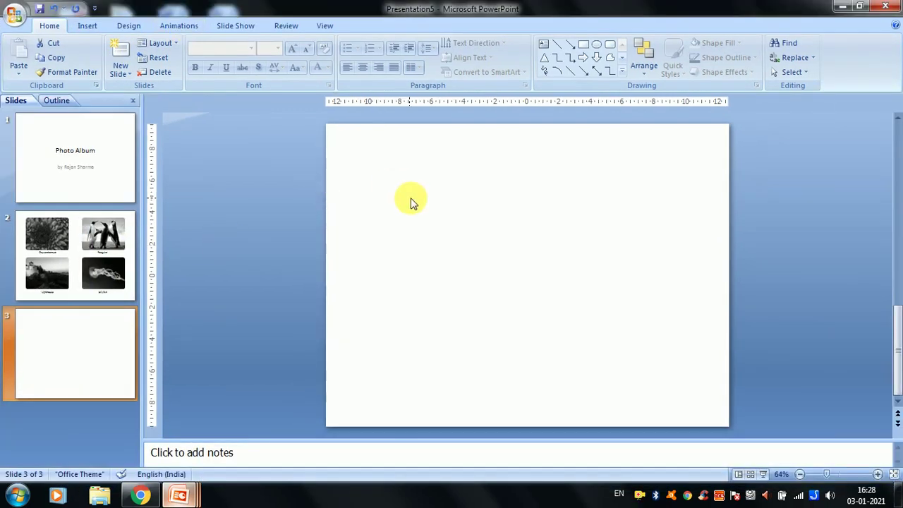
# Draw a heart shape in the middle of slide 3 and widen it leftward.
pyautogui.click(95, 29)
pyautogui.click(131, 56)
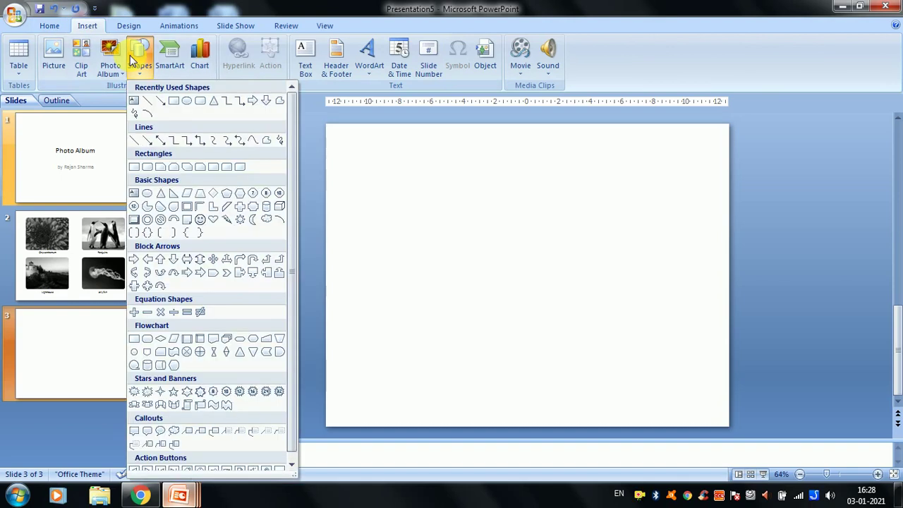
pyautogui.click(390, 139)
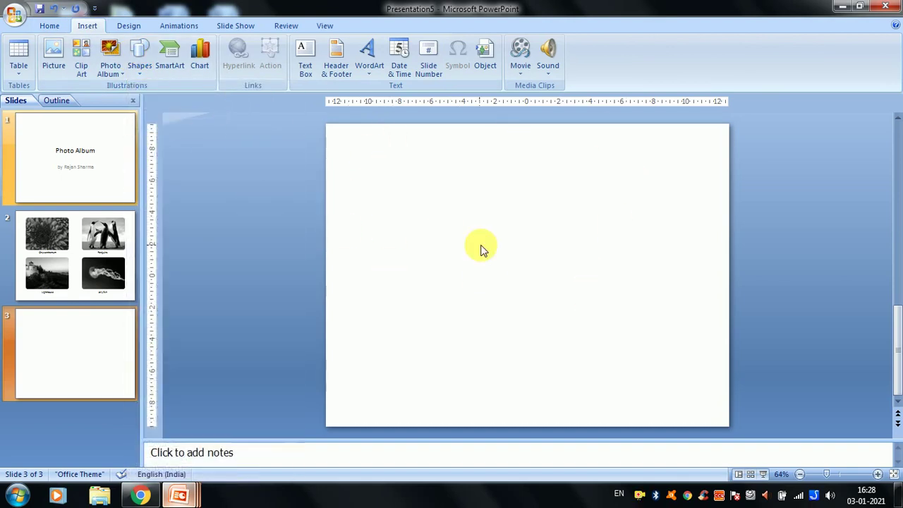
pyautogui.click(139, 62)
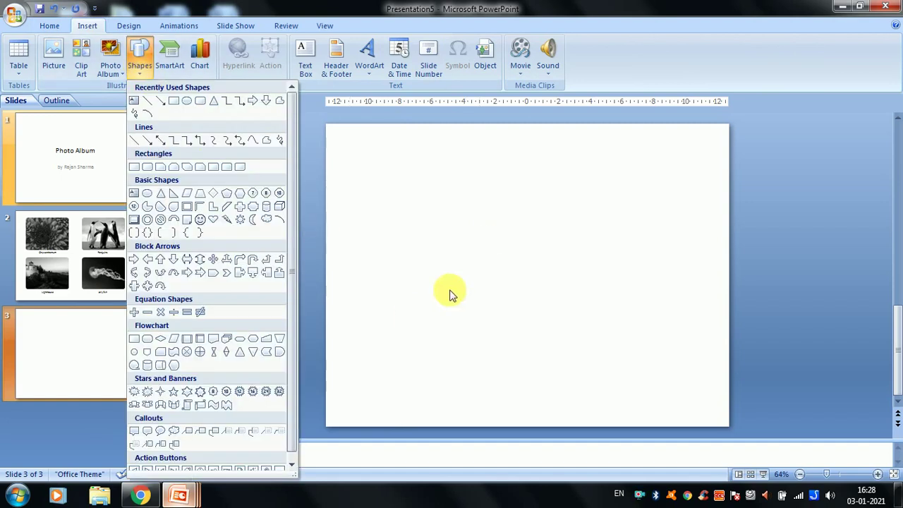
pyautogui.click(213, 219)
pyautogui.moveTo(416, 161); pyautogui.dragTo(635, 364)
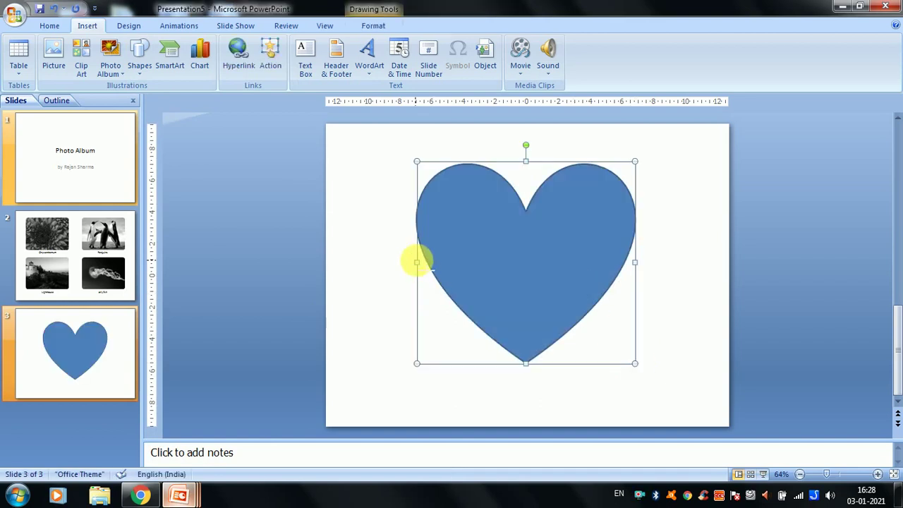
pyautogui.moveTo(417, 261); pyautogui.dragTo(373, 262)
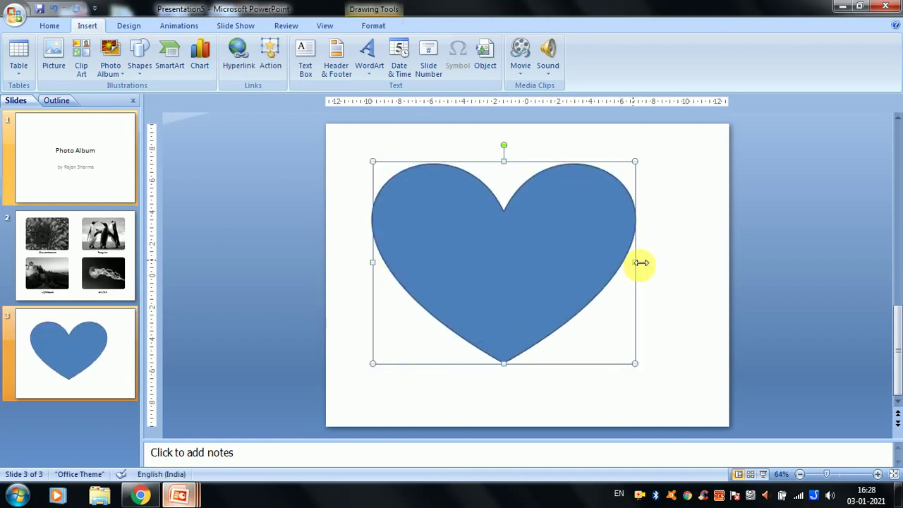
# Enlarge the heart's arrow text, then delete the whole heart shape.
pyautogui.click(529, 231)
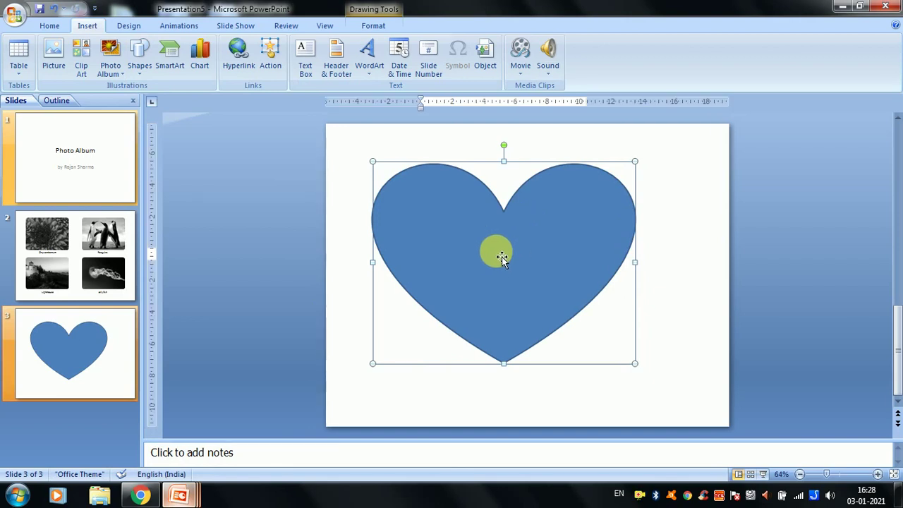
pyautogui.click(499, 255)
pyautogui.click(527, 256)
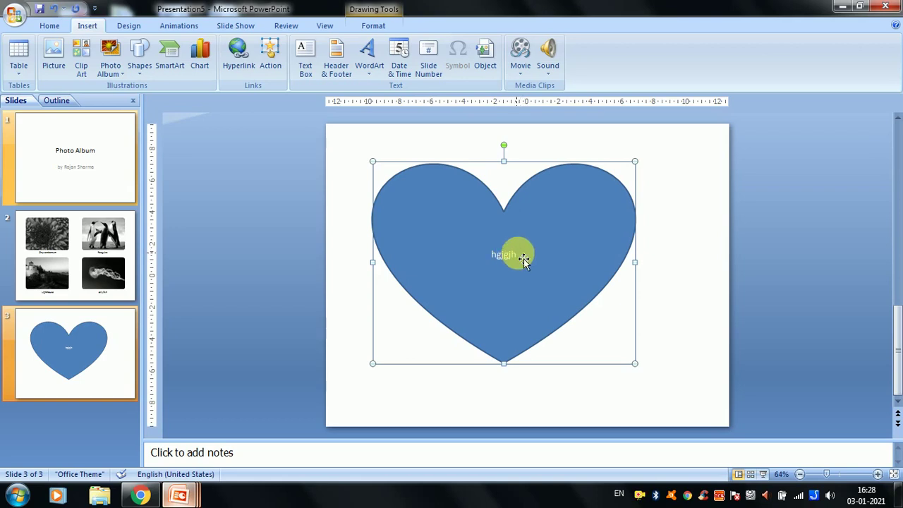
pyautogui.moveTo(522, 258); pyautogui.dragTo(526, 259)
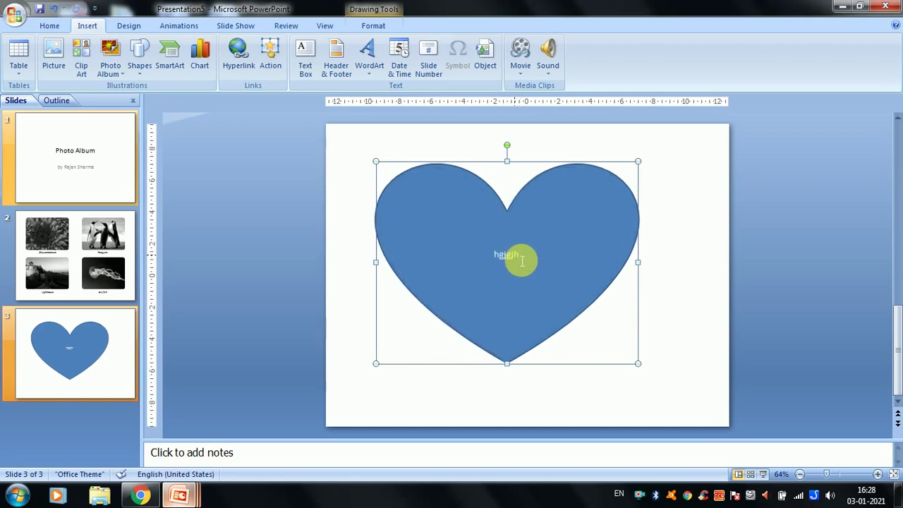
pyautogui.click(515, 256)
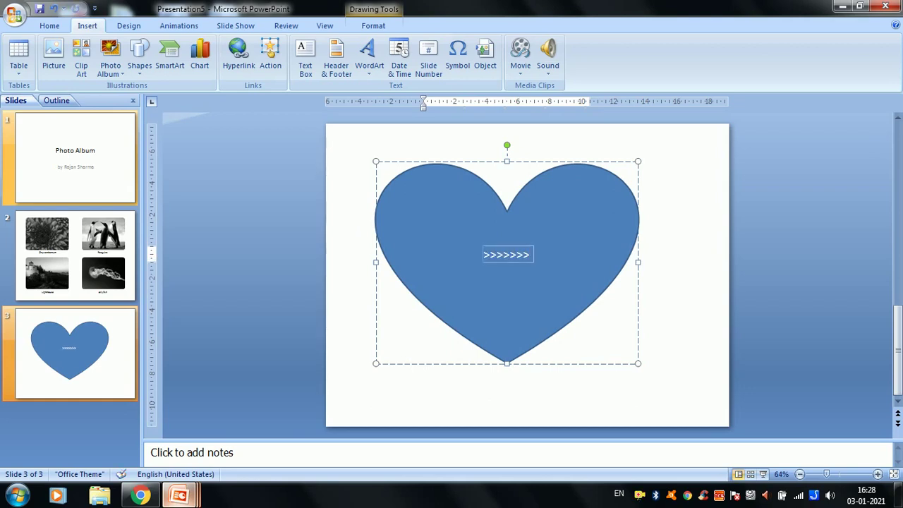
pyautogui.hotkey('ctrl', 'shift', '.')
pyautogui.hotkey('ctrl', 'shift', '.')
pyautogui.hotkey('ctrl', 'shift', '.')
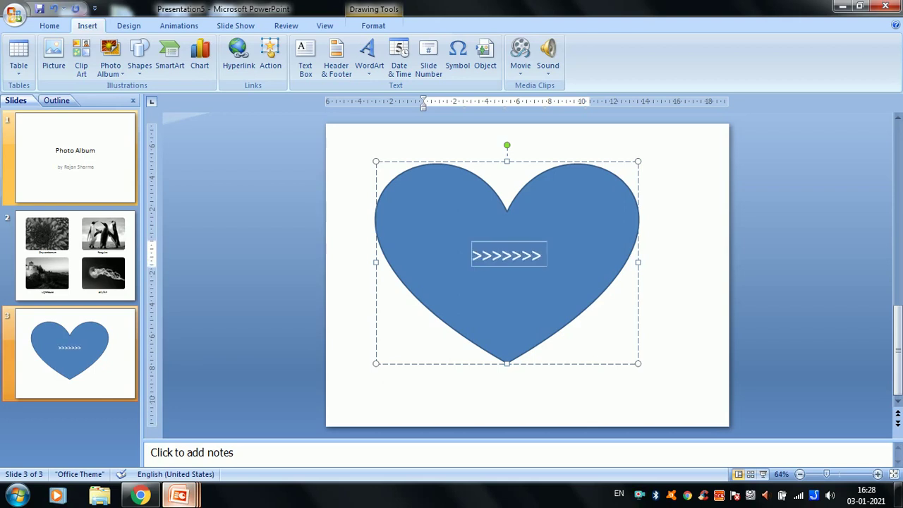
pyautogui.click(460, 188)
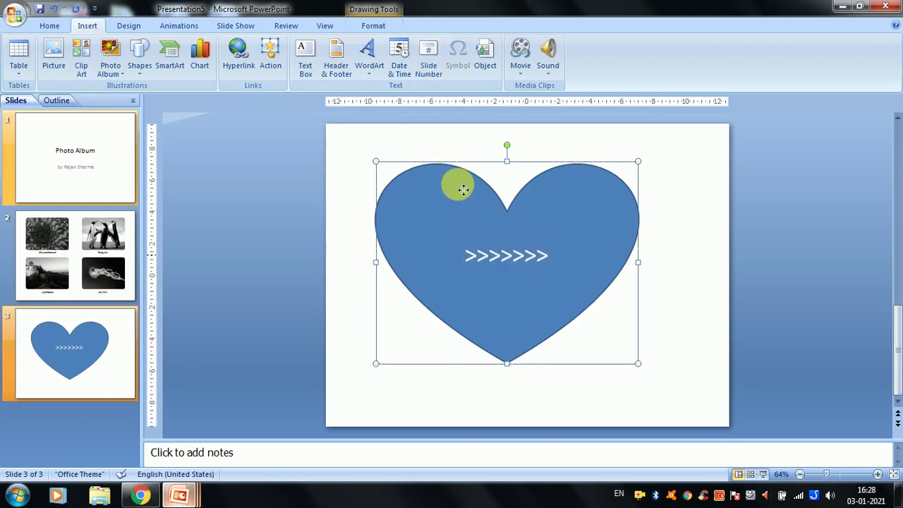
pyautogui.press('Delete')
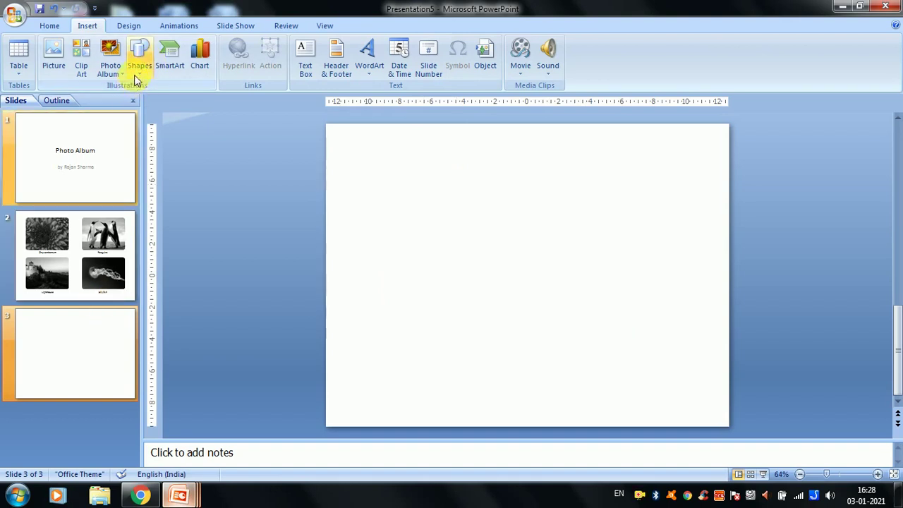
# Insert the Continuous Picture List SmartArt graphic on slide 3.
pyautogui.click(141, 68)
pyautogui.click(343, 177)
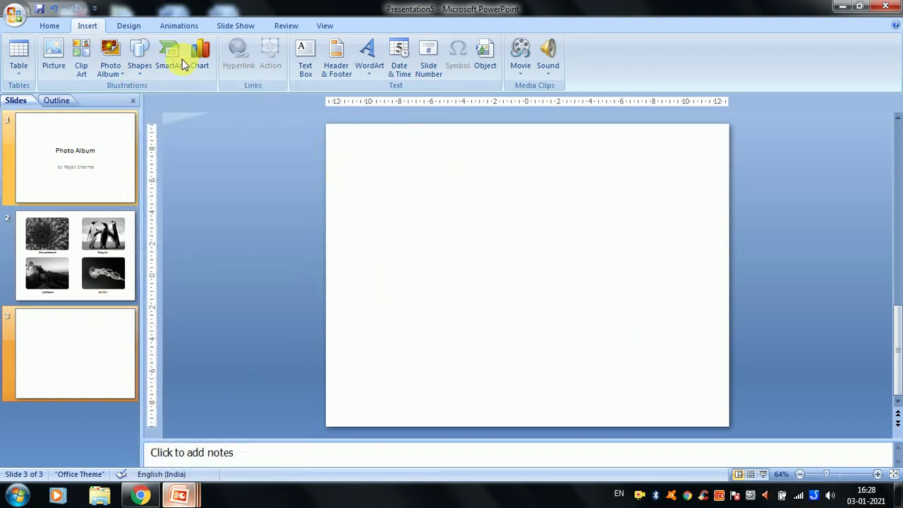
pyautogui.click(177, 55)
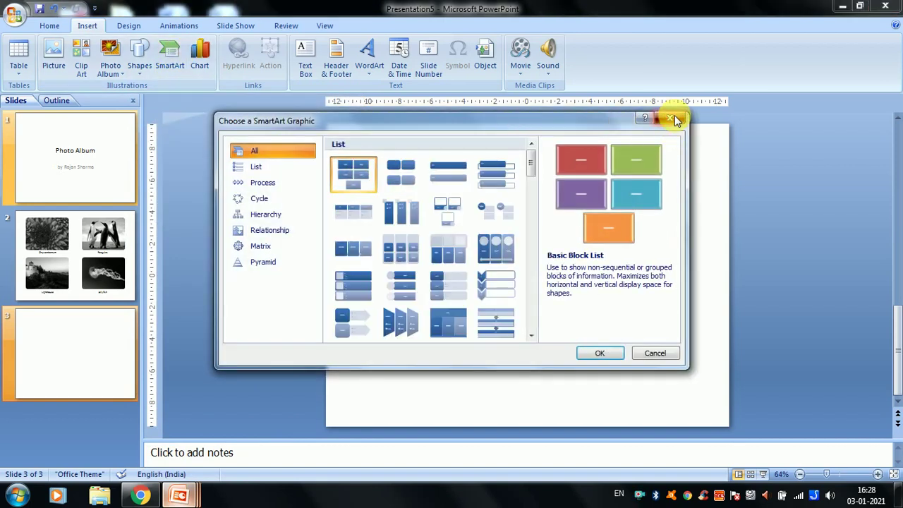
pyautogui.click(674, 117)
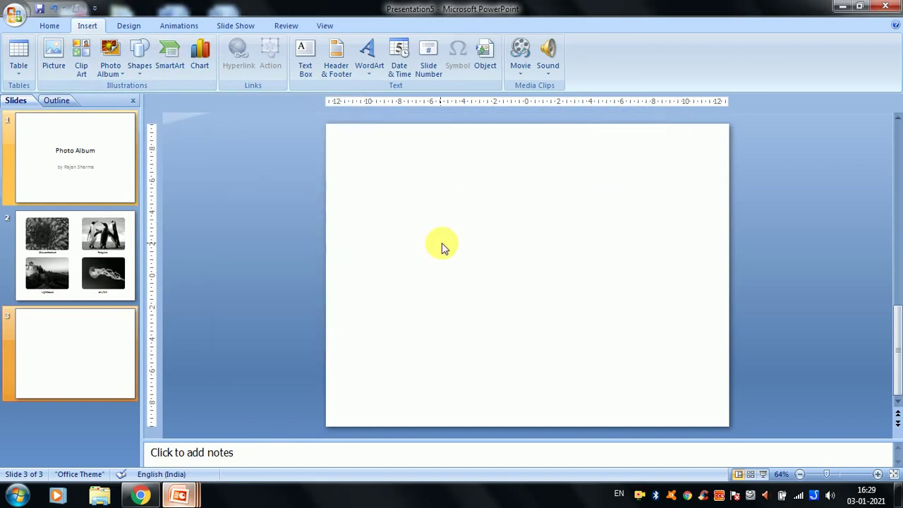
pyautogui.click(173, 55)
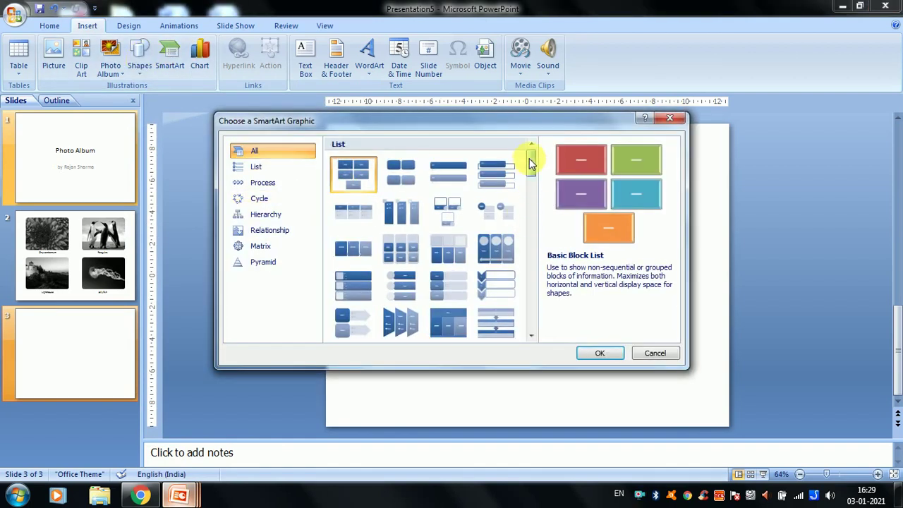
pyautogui.moveTo(530, 163)
pyautogui.mouseDown()
pyautogui.moveTo(533, 283)
pyautogui.moveTo(534, 225)
pyautogui.moveTo(508, 203)
pyautogui.mouseUp()
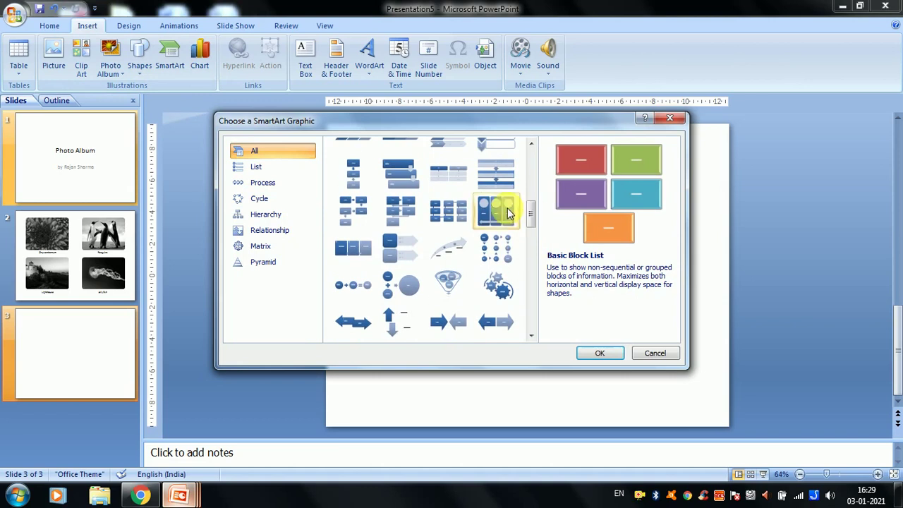
pyautogui.click(506, 204)
pyautogui.click(598, 353)
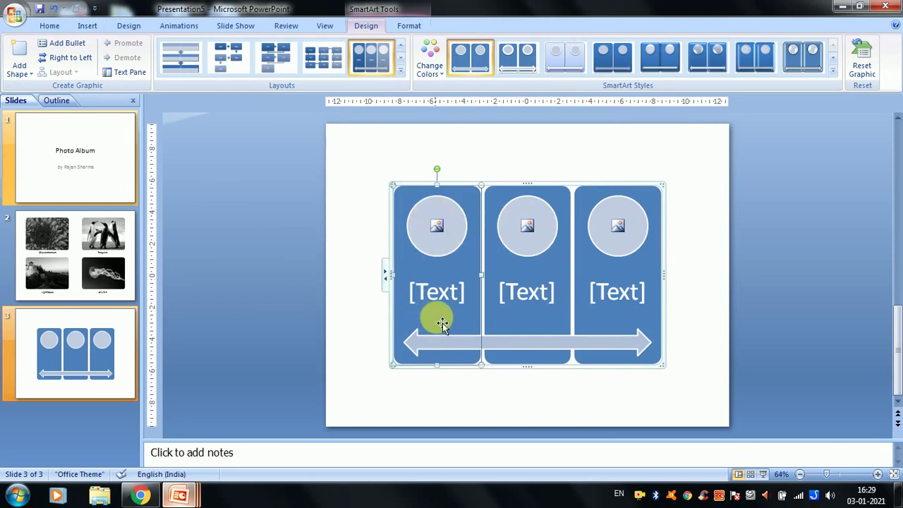
# Fill the first two SmartArt circles with Desert and Penguins, labelled A and B.
pyautogui.click(436, 226)
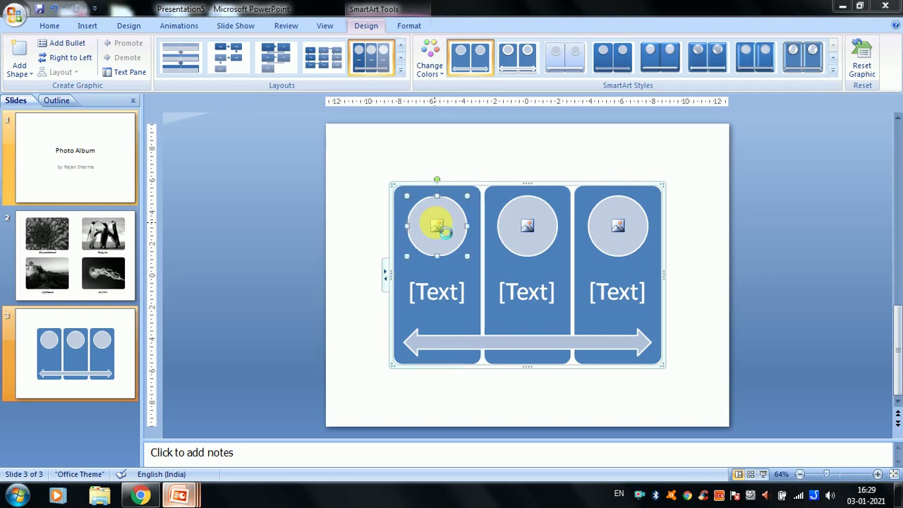
pyautogui.click(227, 131)
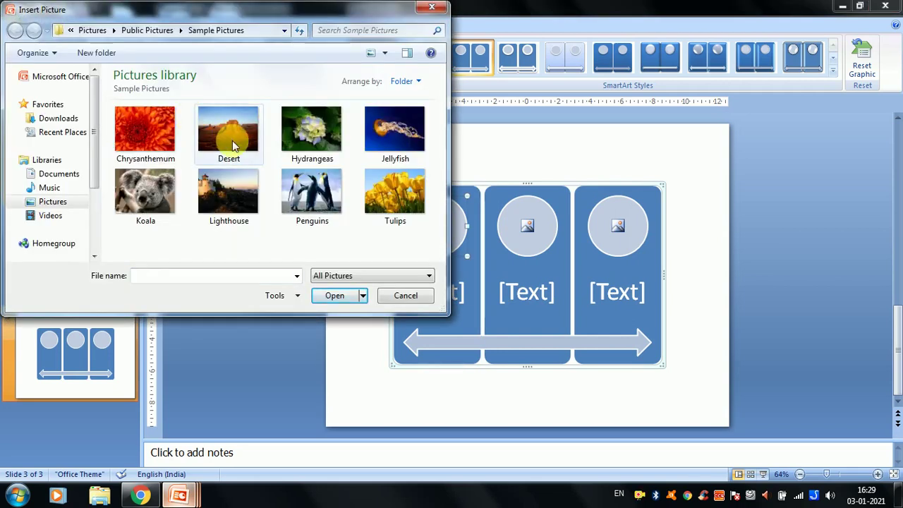
pyautogui.click(334, 296)
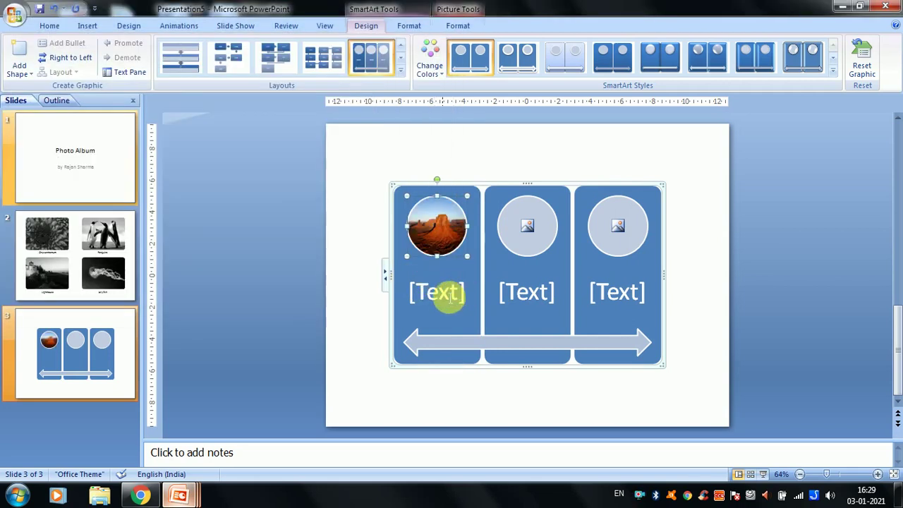
pyautogui.write('A')
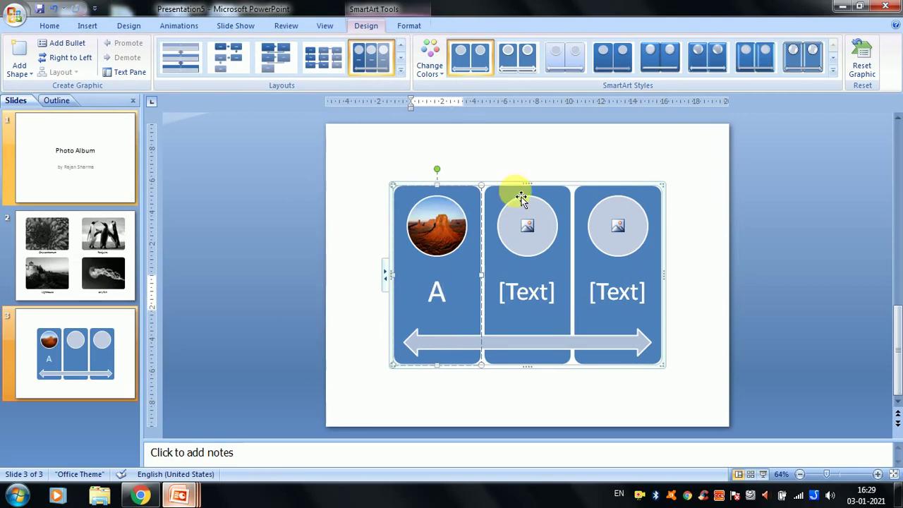
pyautogui.click(526, 227)
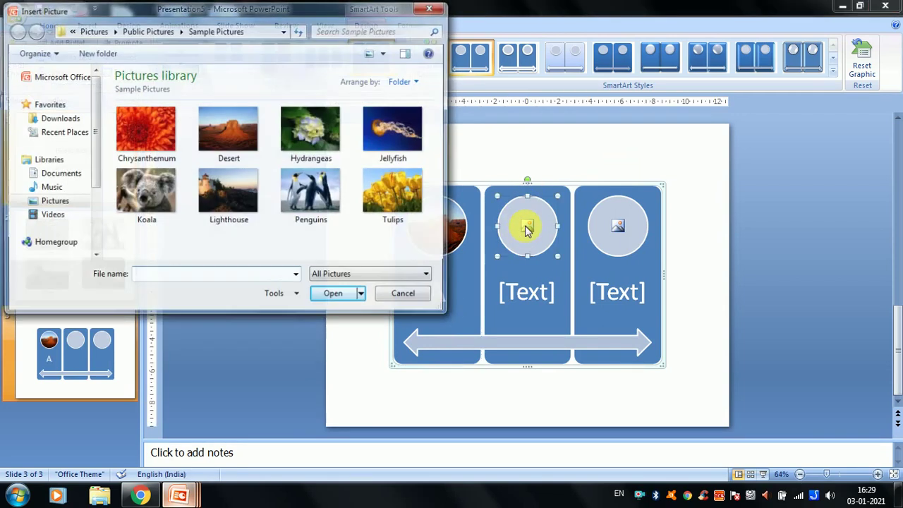
pyautogui.click(325, 205)
pyautogui.click(334, 295)
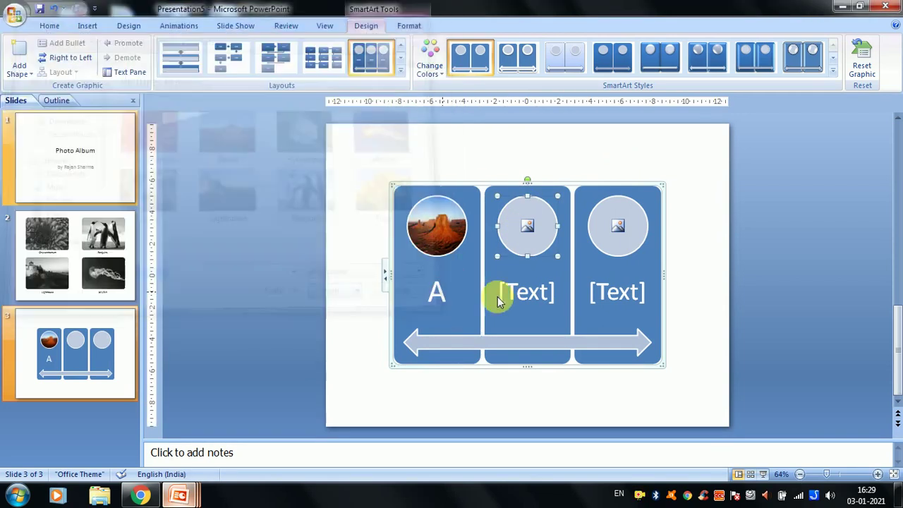
pyautogui.write('B')
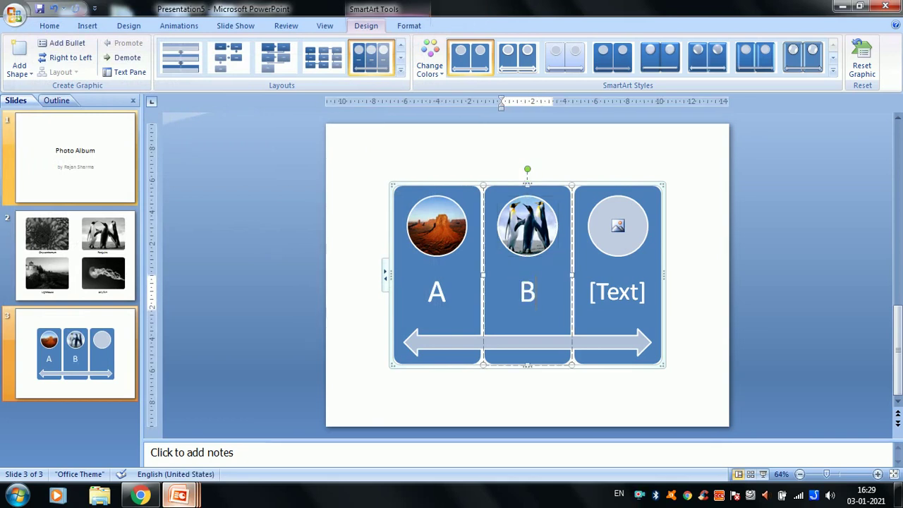
# Fill the third circle with Jellyfish, label it C, and enlarge the graphic.
pyautogui.click(618, 227)
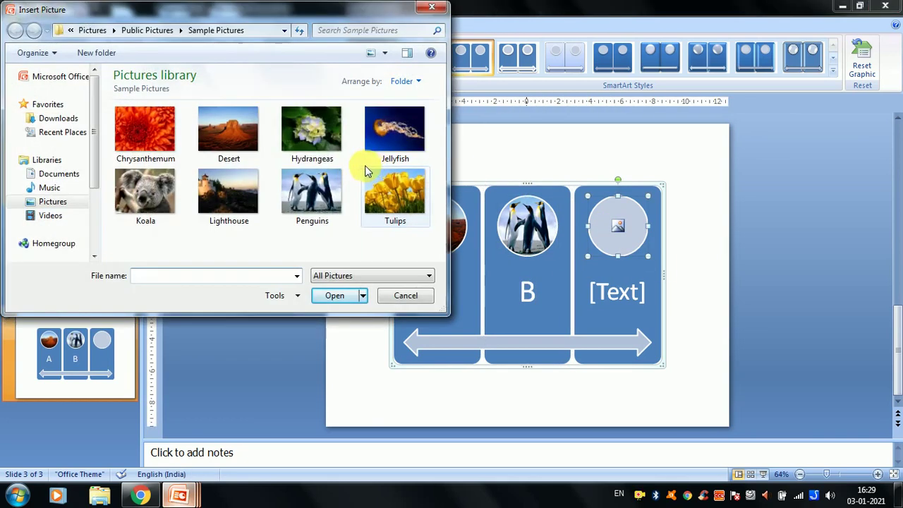
pyautogui.click(282, 120)
pyautogui.click(372, 125)
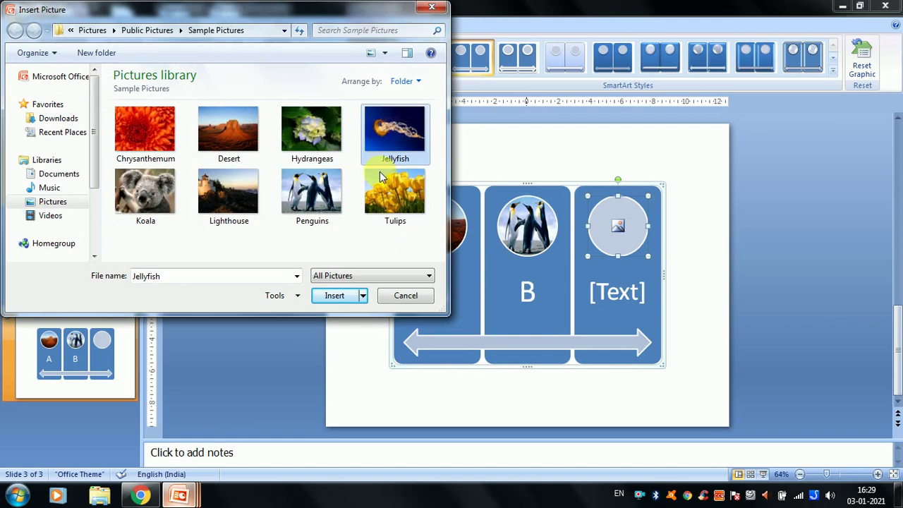
pyautogui.click(338, 295)
pyautogui.click(612, 293)
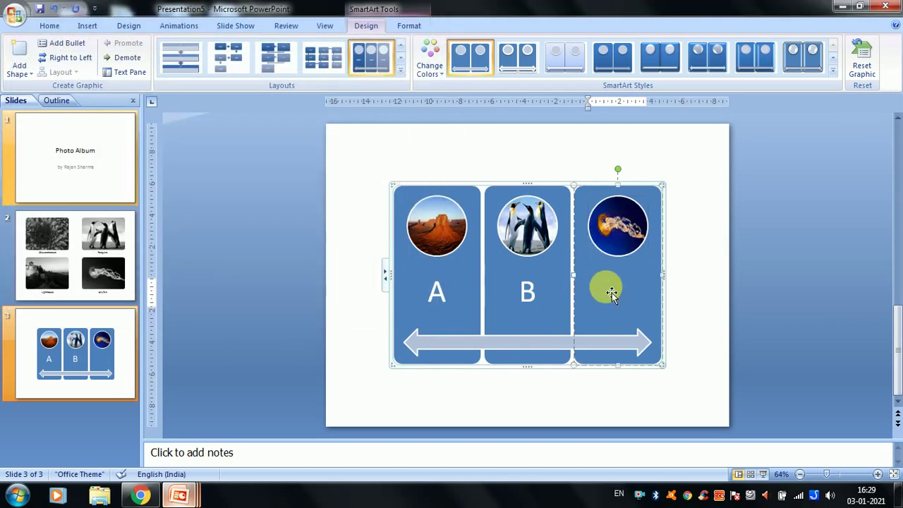
pyautogui.write('C')
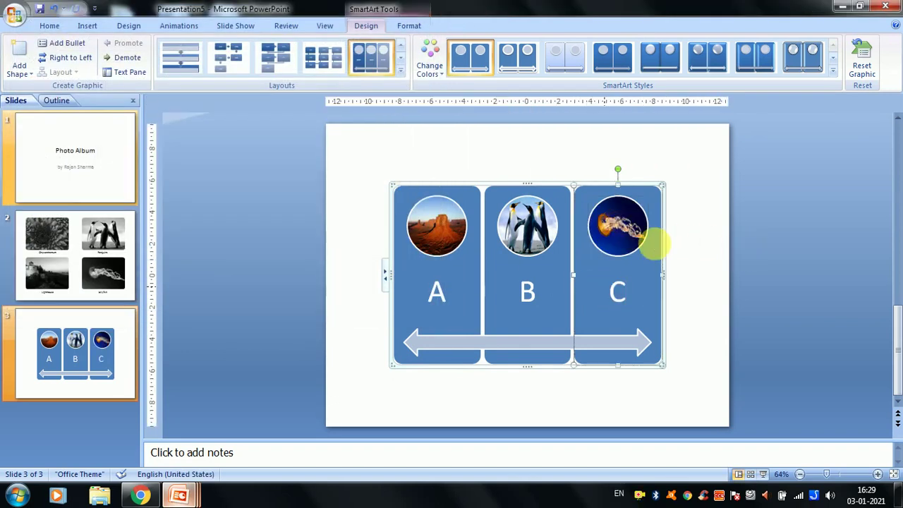
pyautogui.moveTo(663, 185); pyautogui.dragTo(684, 160)
pyautogui.moveTo(397, 369); pyautogui.dragTo(374, 382)
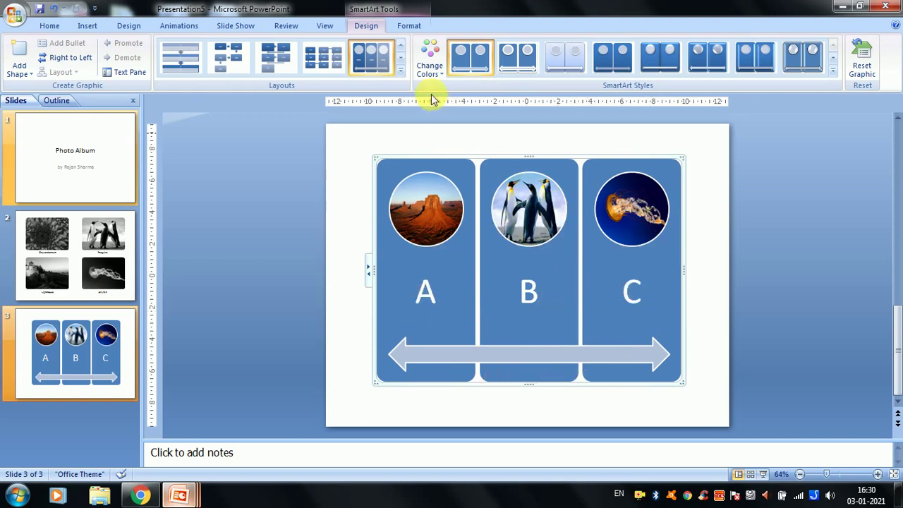
# Apply the Colorful blue, green, orange color scheme to the SmartArt.
pyautogui.click(429, 65)
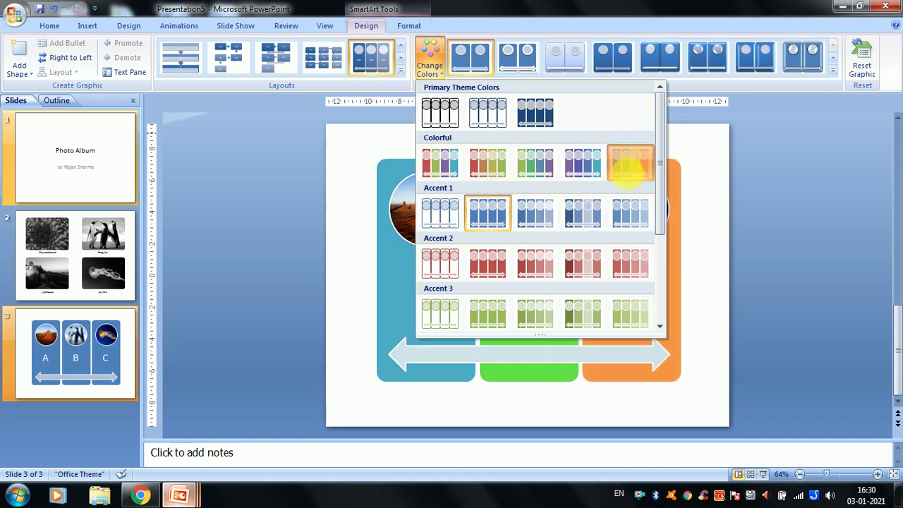
pyautogui.click(629, 164)
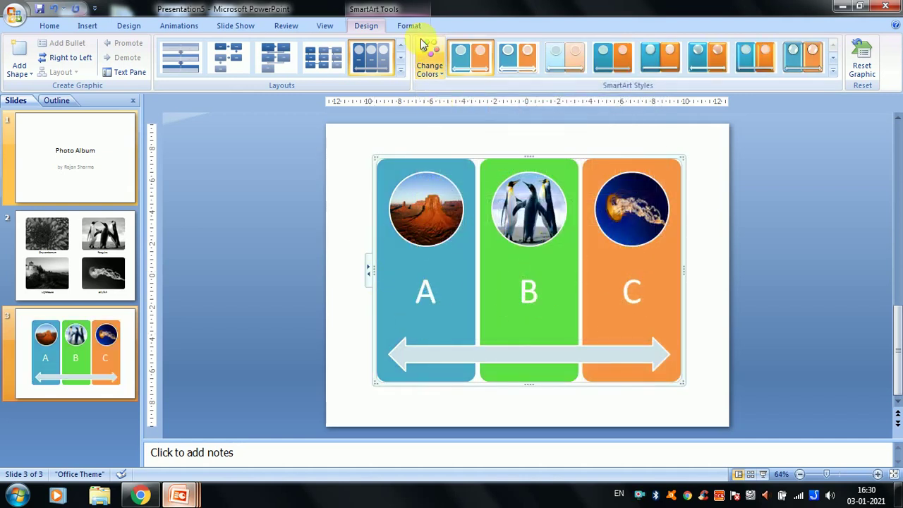
pyautogui.click(429, 60)
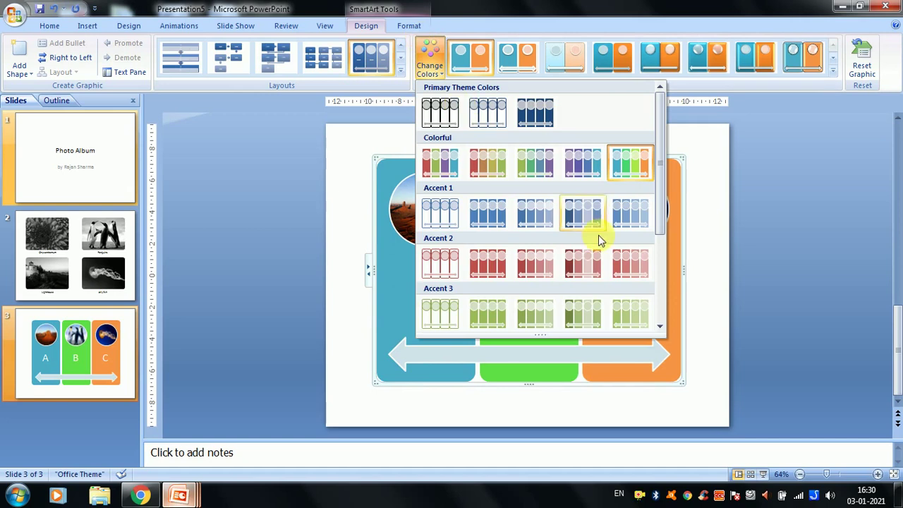
pyautogui.click(718, 170)
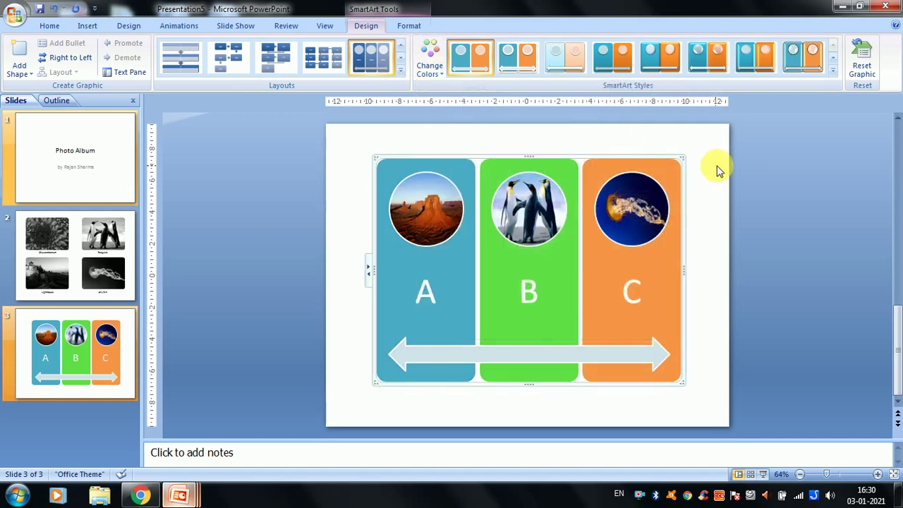
# Try several SmartArt Styles, settling on the tilted 3-D style.
pyautogui.click(832, 74)
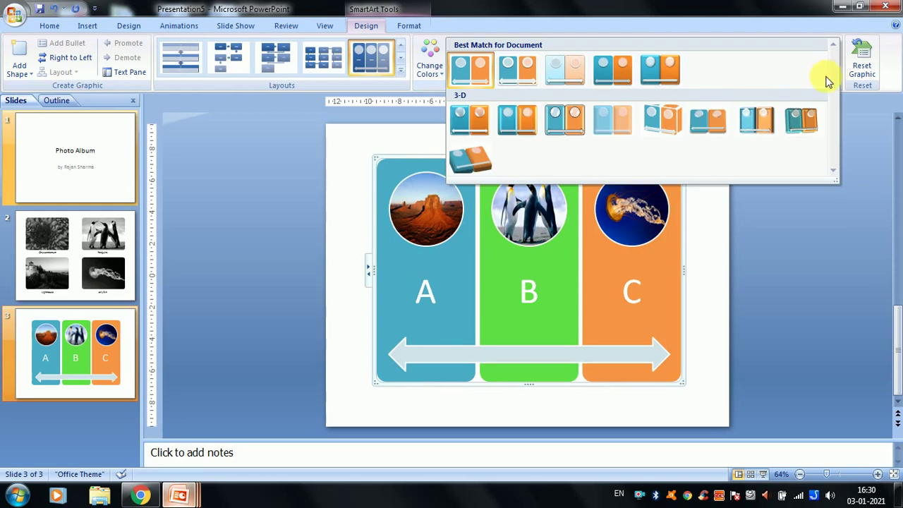
pyautogui.click(669, 127)
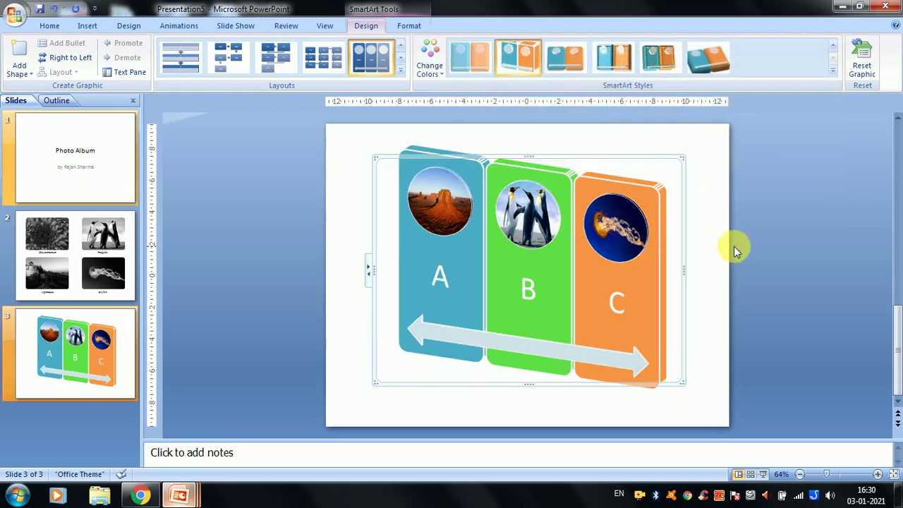
pyautogui.click(661, 65)
pyautogui.click(588, 63)
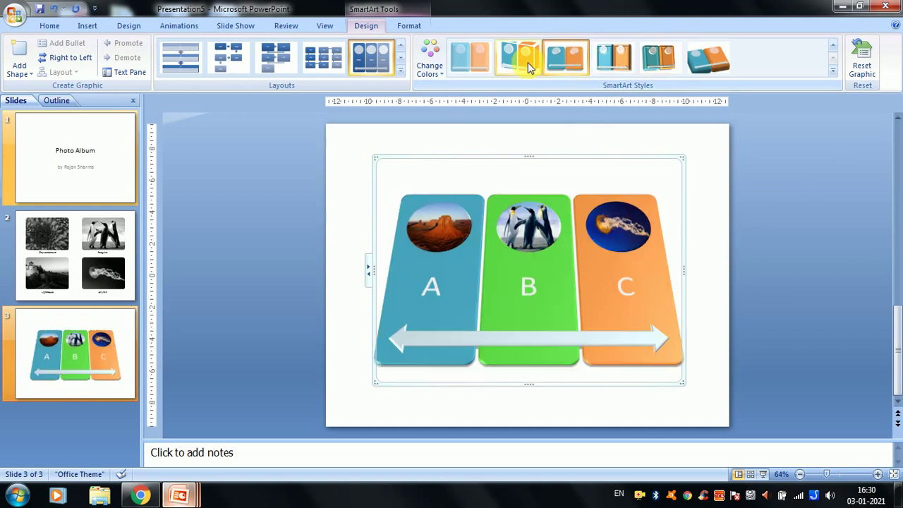
pyautogui.click(528, 62)
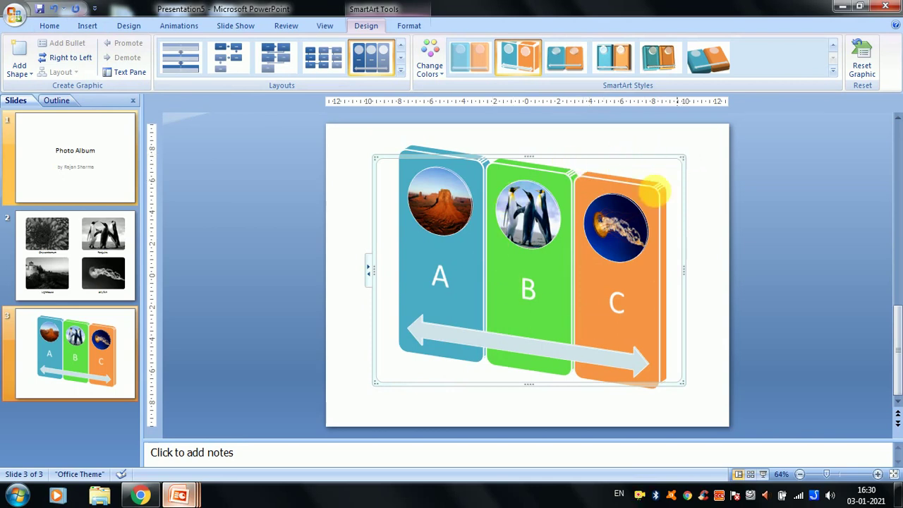
# After previewing circle and gear layouts, switch the diagram to the Staggered Process layout.
pyautogui.click(399, 71)
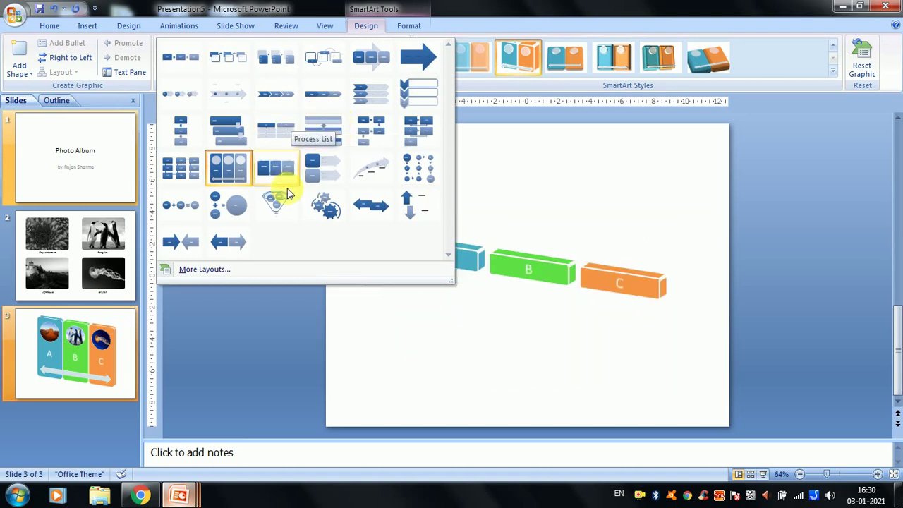
pyautogui.click(222, 200)
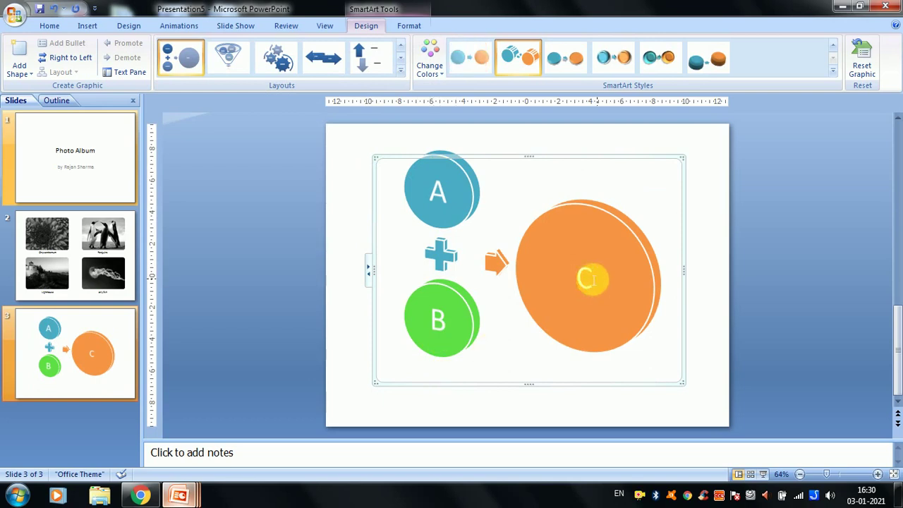
pyautogui.click(275, 56)
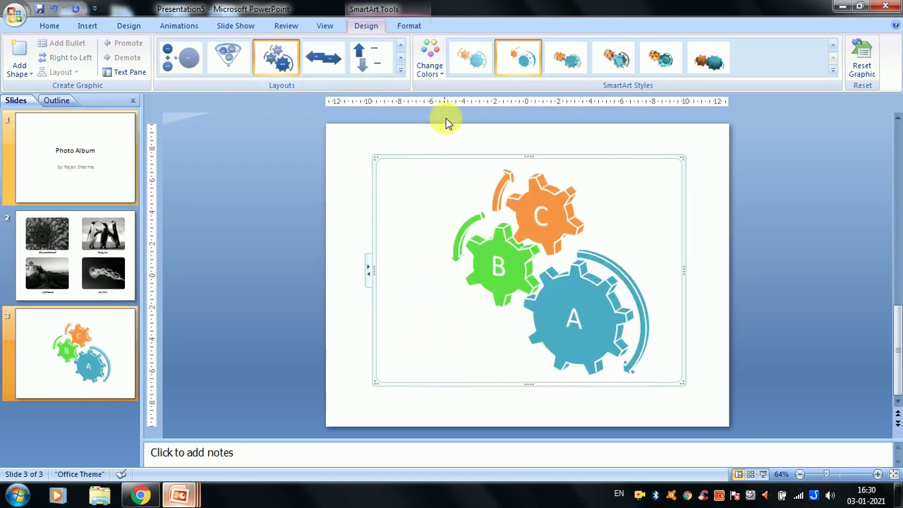
pyautogui.click(401, 61)
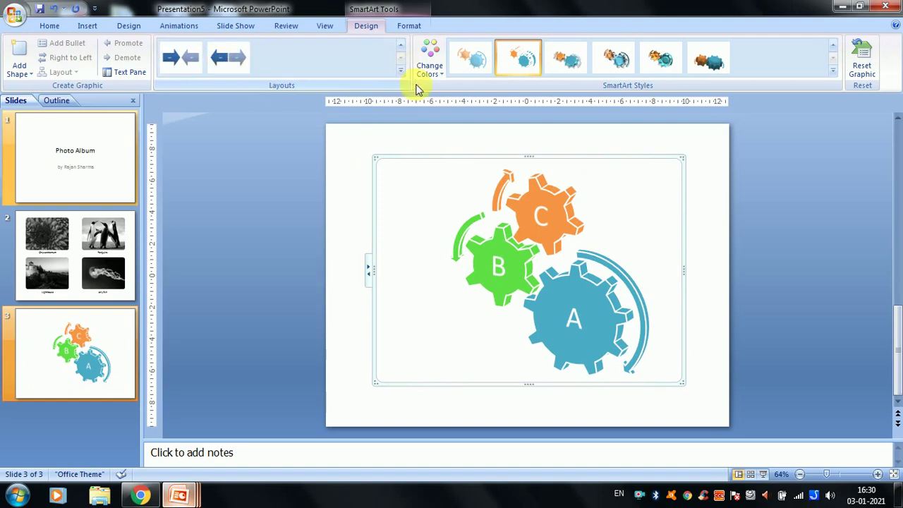
pyautogui.click(400, 72)
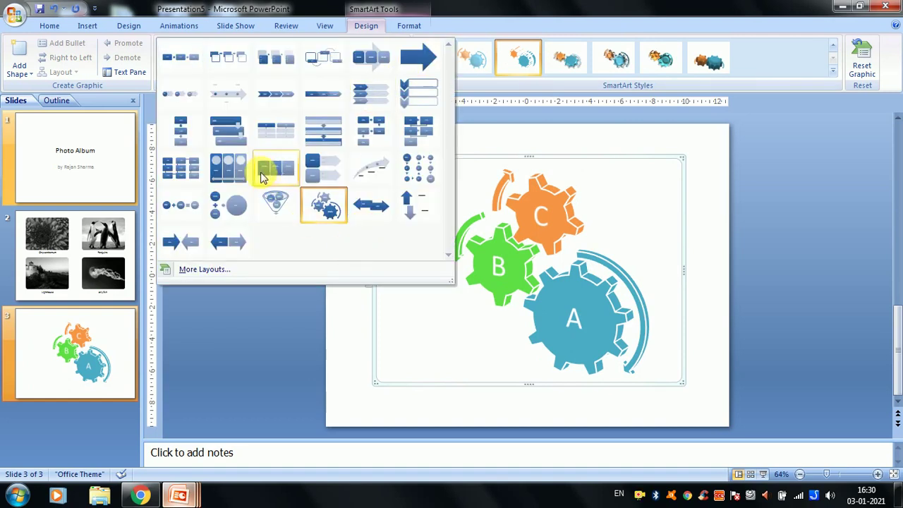
pyautogui.click(224, 137)
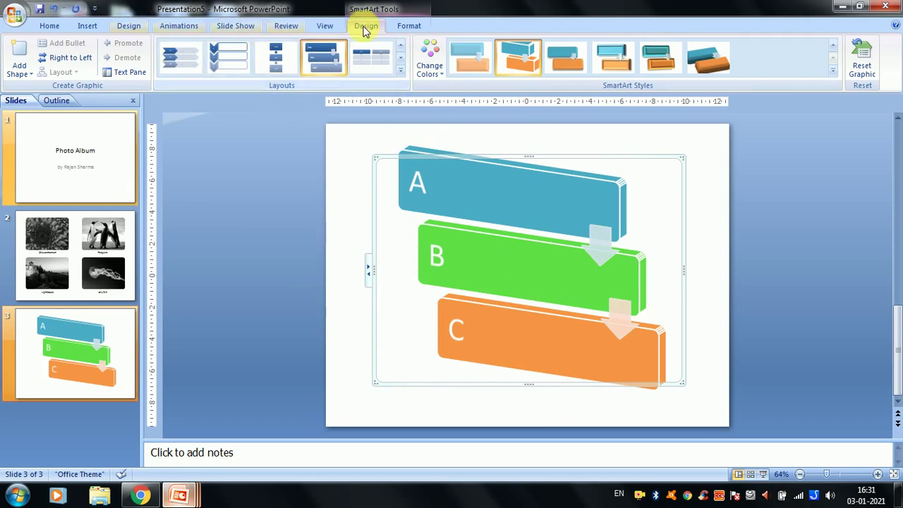
# Glance at the diagram's Format options, then reselect the diagram.
pyautogui.click(397, 26)
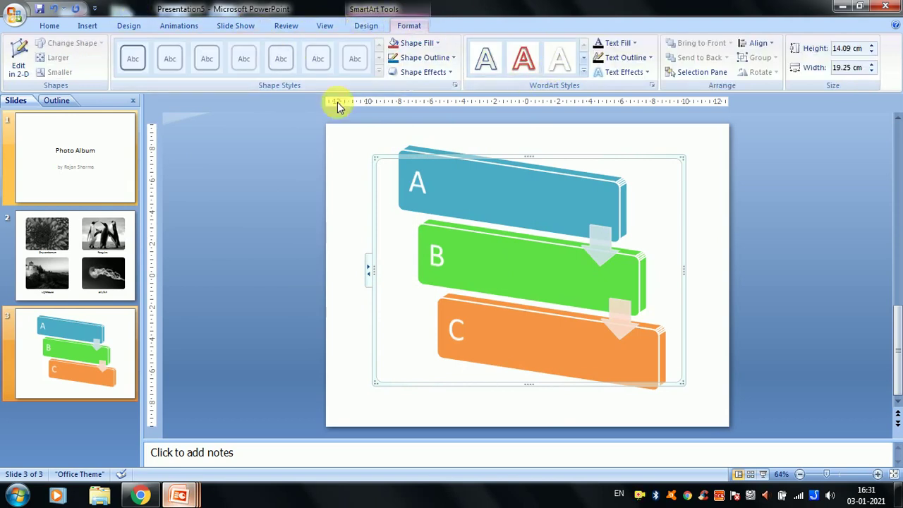
pyautogui.click(369, 26)
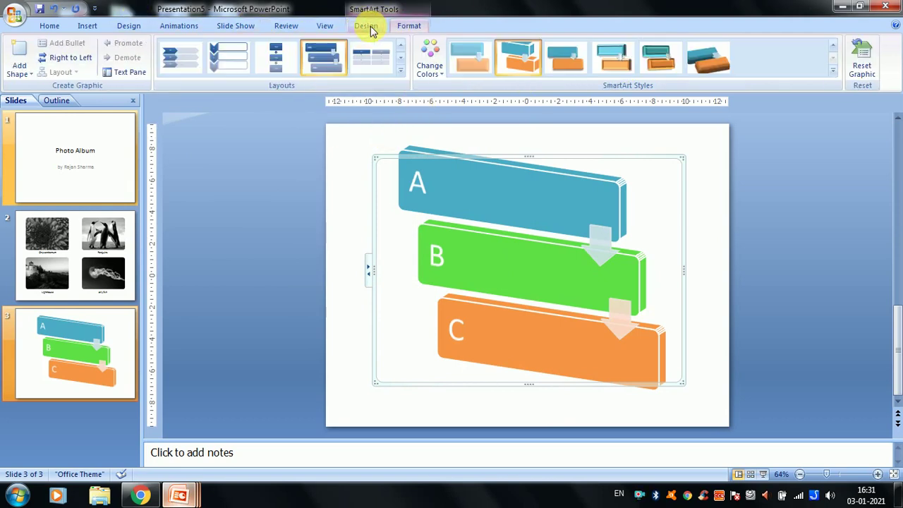
pyautogui.click(343, 182)
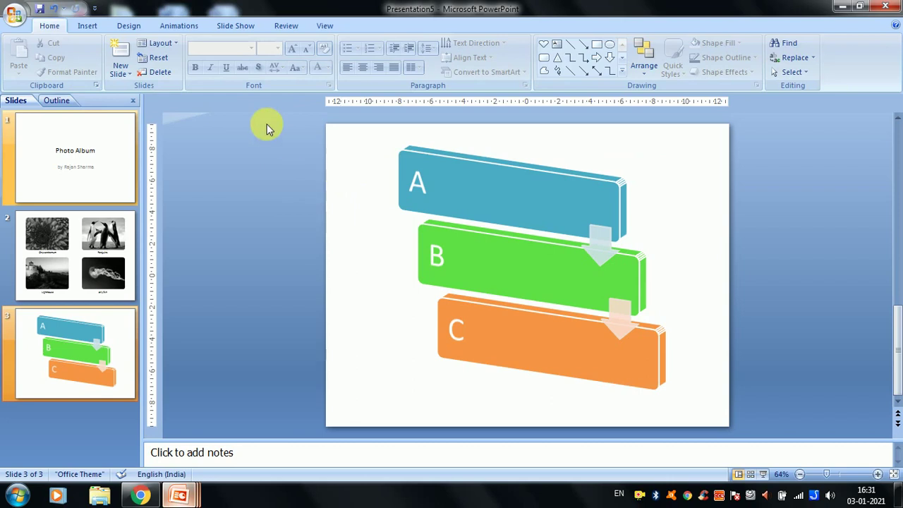
pyautogui.click(406, 151)
pyautogui.click(91, 26)
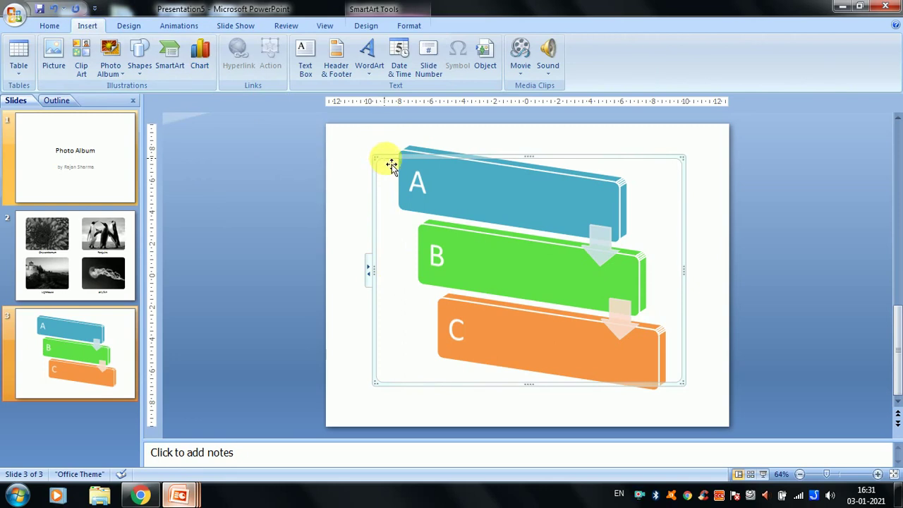
# Add a Blank-layout slide as slide 4 after the diagram slide.
pyautogui.click(51, 26)
pyautogui.click(113, 76)
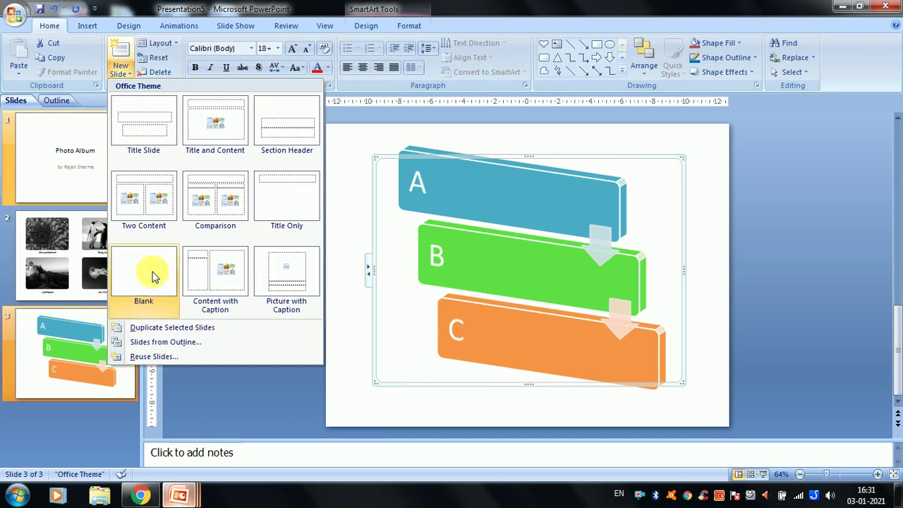
pyautogui.click(150, 279)
pyautogui.click(95, 25)
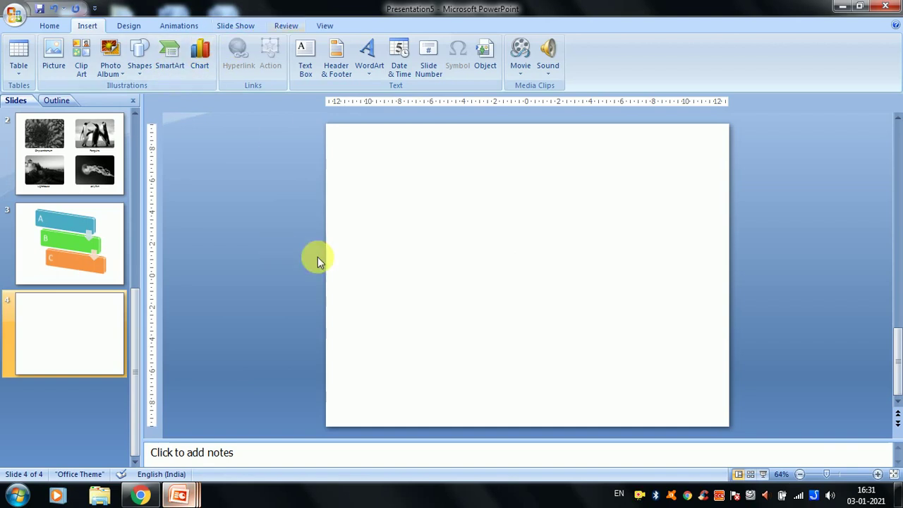
# Pick 3-D Clustered Column in the Insert Chart dialog.
pyautogui.click(208, 56)
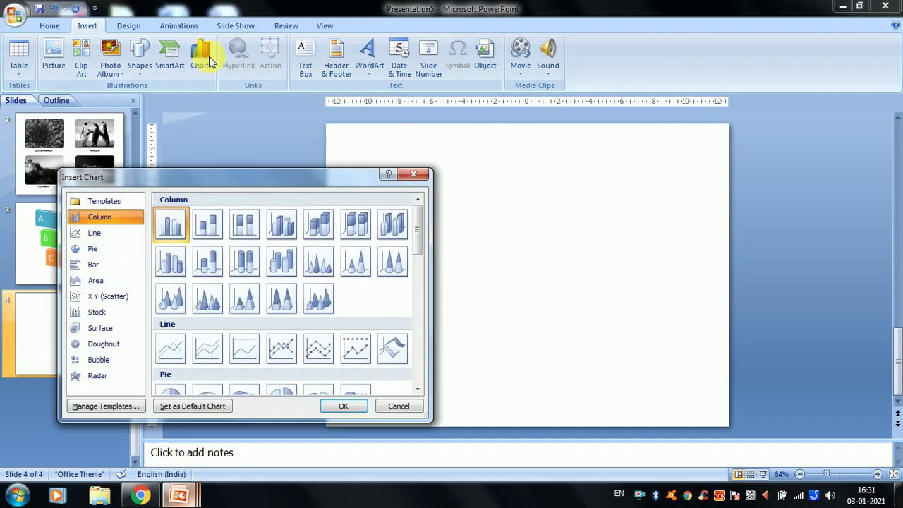
pyautogui.moveTo(258, 178); pyautogui.dragTo(487, 120)
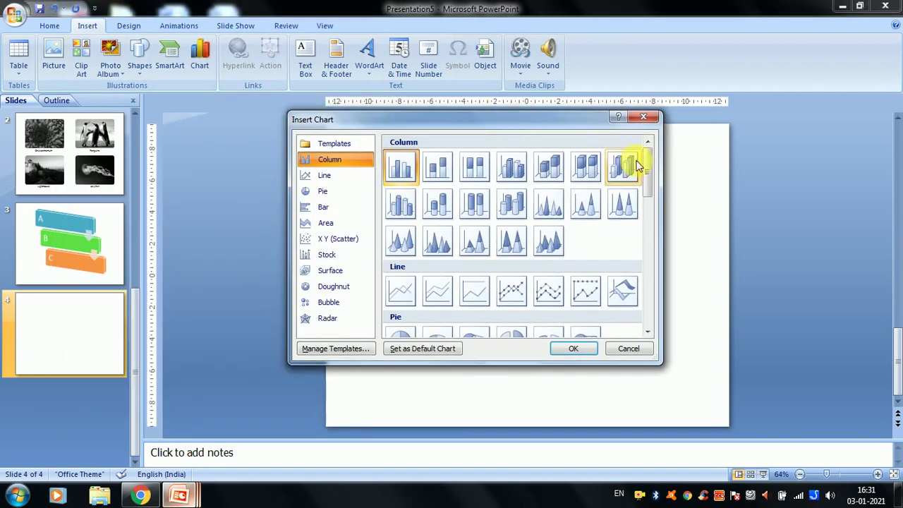
pyautogui.scroll(-1, 645, 165)
pyautogui.moveTo(650, 185)
pyautogui.mouseDown()
pyautogui.moveTo(648, 317)
pyautogui.moveTo(648, 155)
pyautogui.mouseUp()
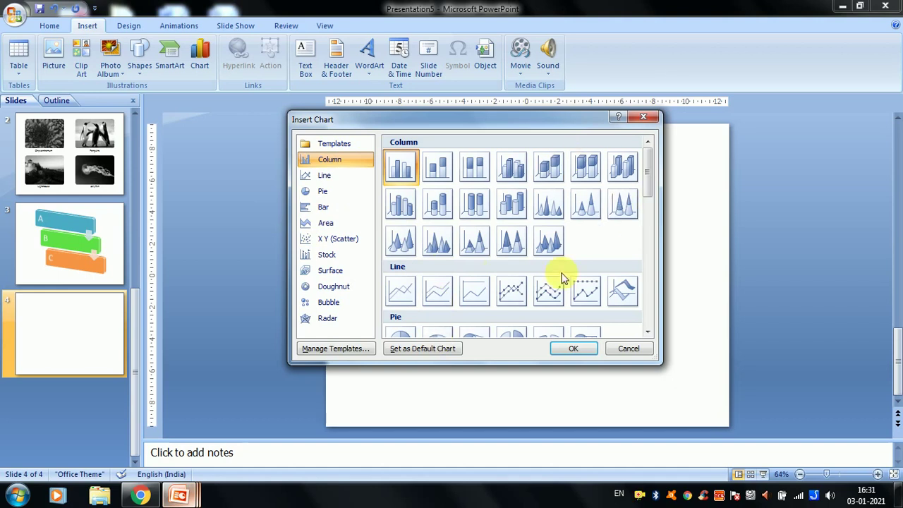
pyautogui.click(511, 171)
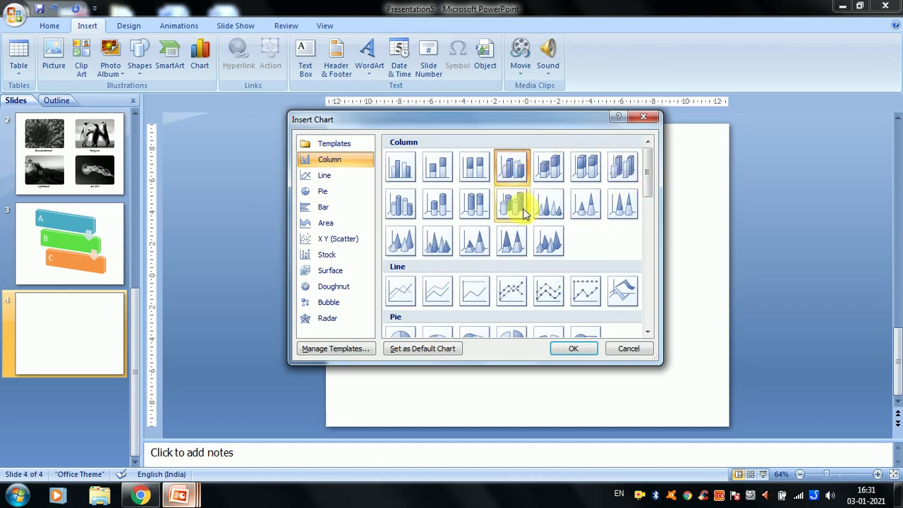
# Insert the chart and set cell C3 (Category 2, Series 2) to 10.5.
pyautogui.click(571, 350)
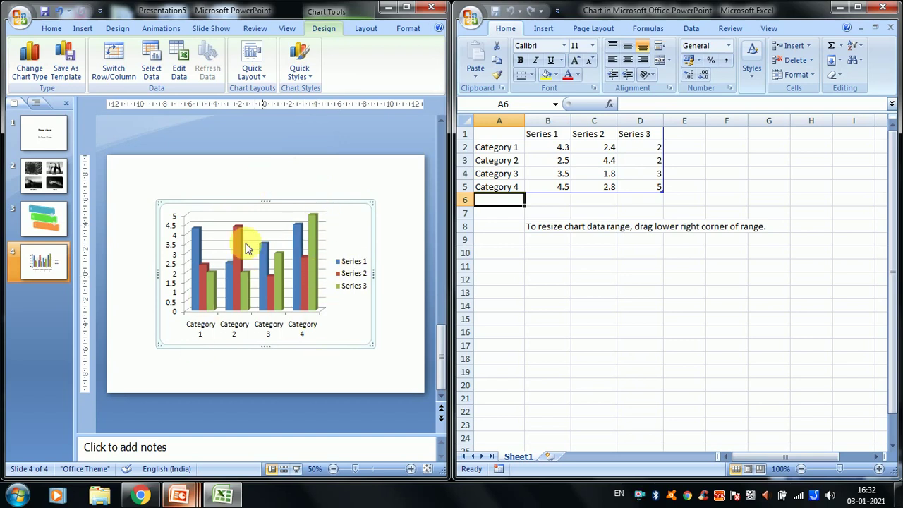
pyautogui.click(622, 160)
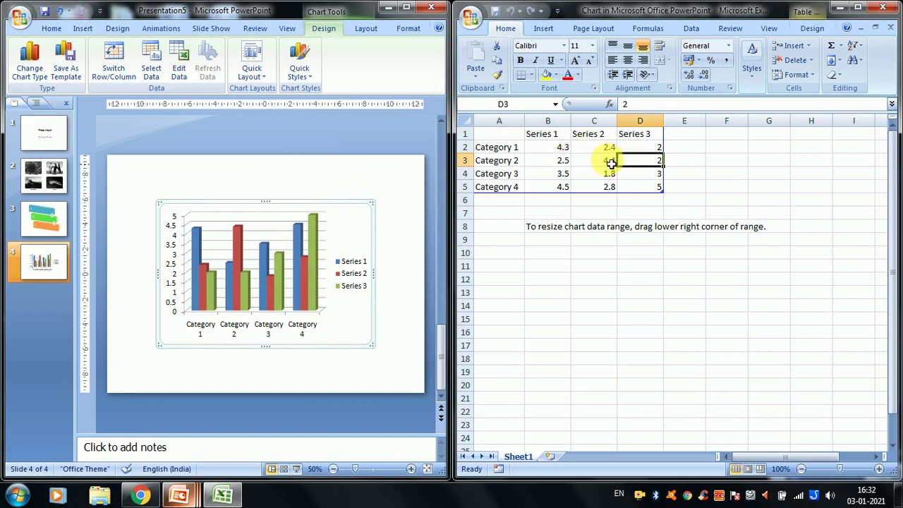
pyautogui.click(607, 160)
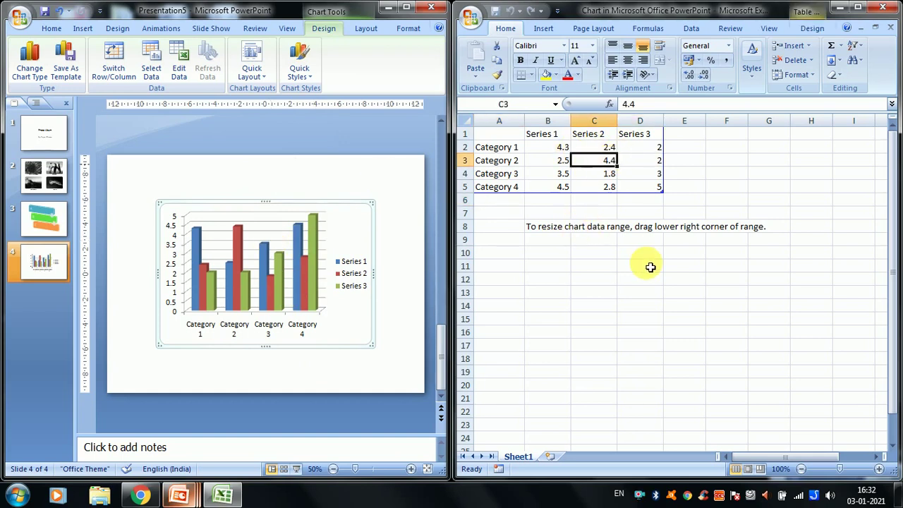
pyautogui.write('10.5')
pyautogui.press('Return')
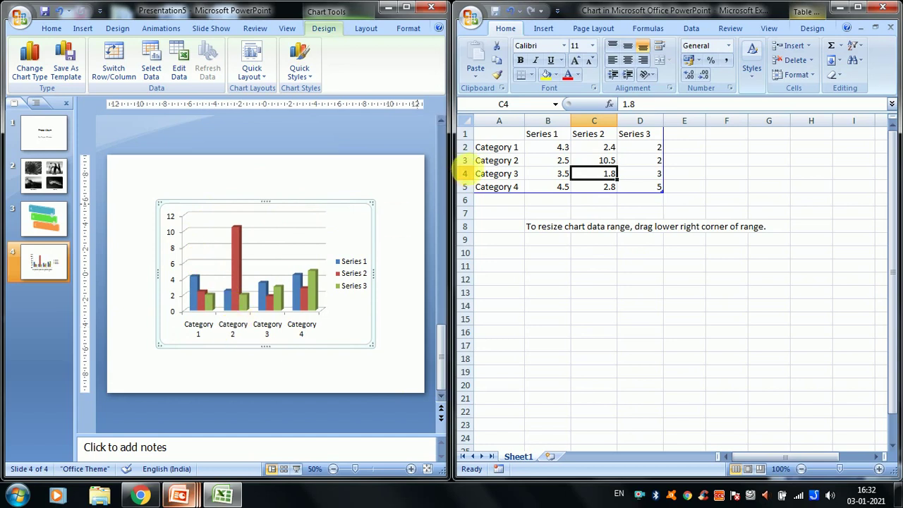
pyautogui.click(603, 162)
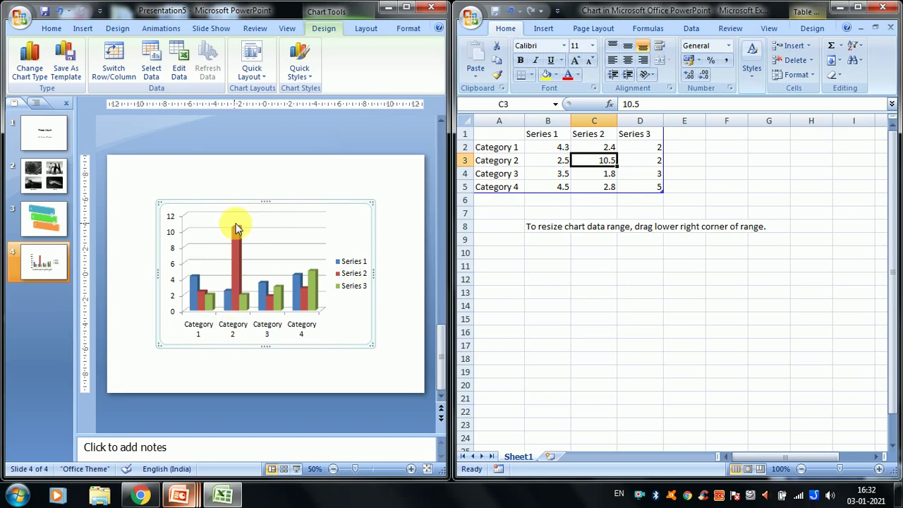
# Reselect the chart to see the taller column, then switch to Chrome.
pyautogui.click(326, 200)
pyautogui.click(296, 213)
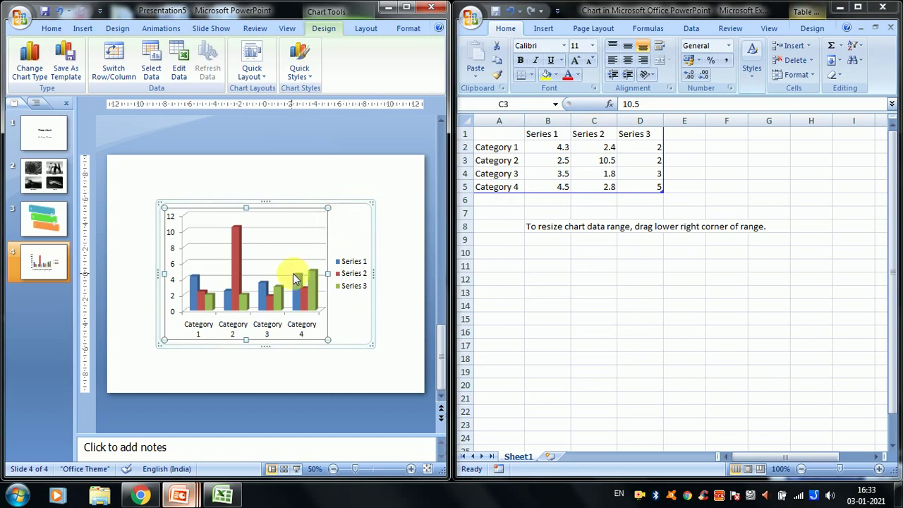
pyautogui.click(145, 496)
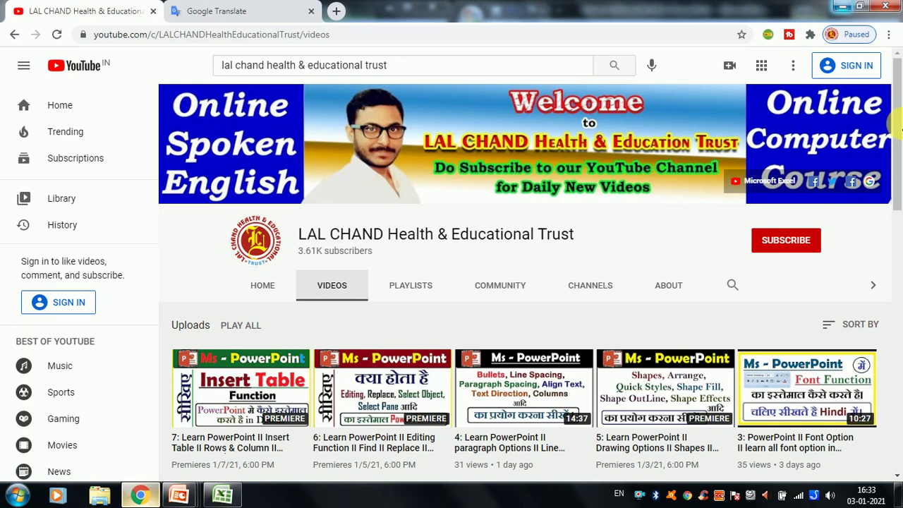
pyautogui.moveTo(898, 127); pyautogui.dragTo(898, 138)
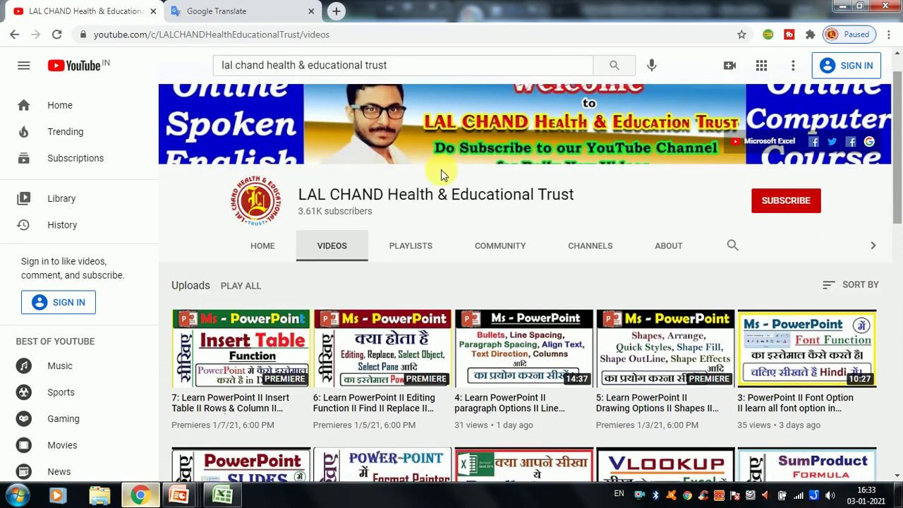
pyautogui.scroll(-2, 899, 205)
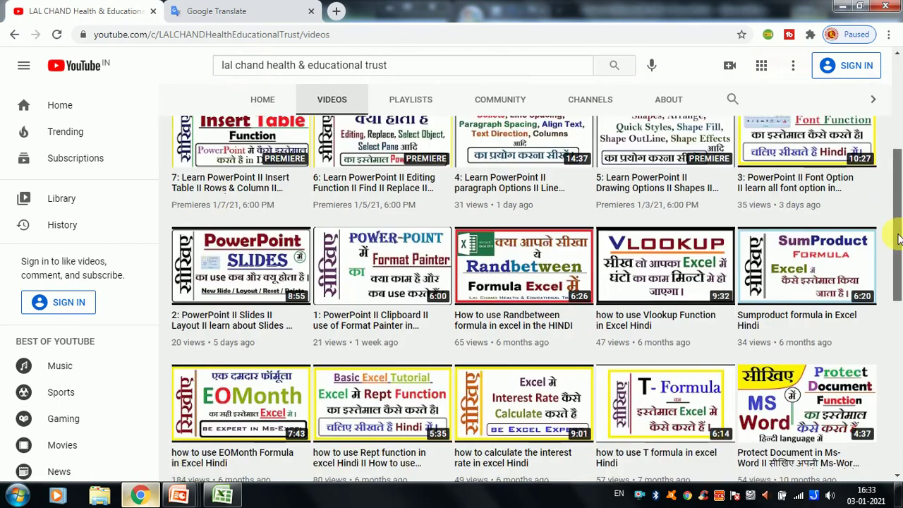
pyautogui.moveTo(899, 205); pyautogui.dragTo(896, 83)
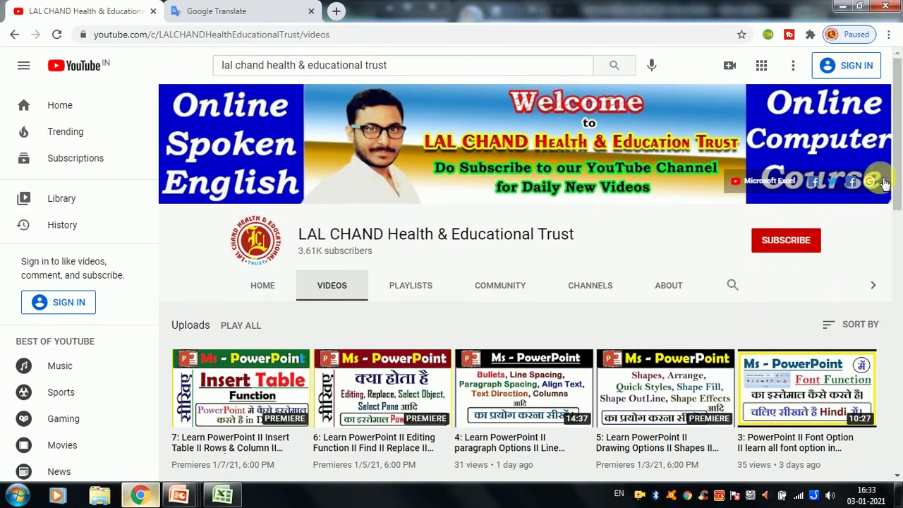
# Minimize Chrome and return to slide 2's four grayscale captioned photos.
pyautogui.click(841, 6)
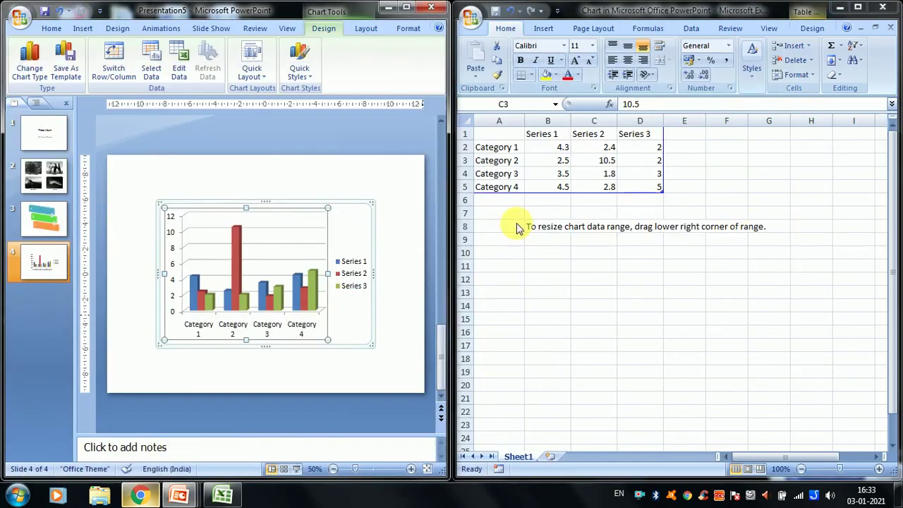
pyautogui.click(61, 225)
pyautogui.click(59, 194)
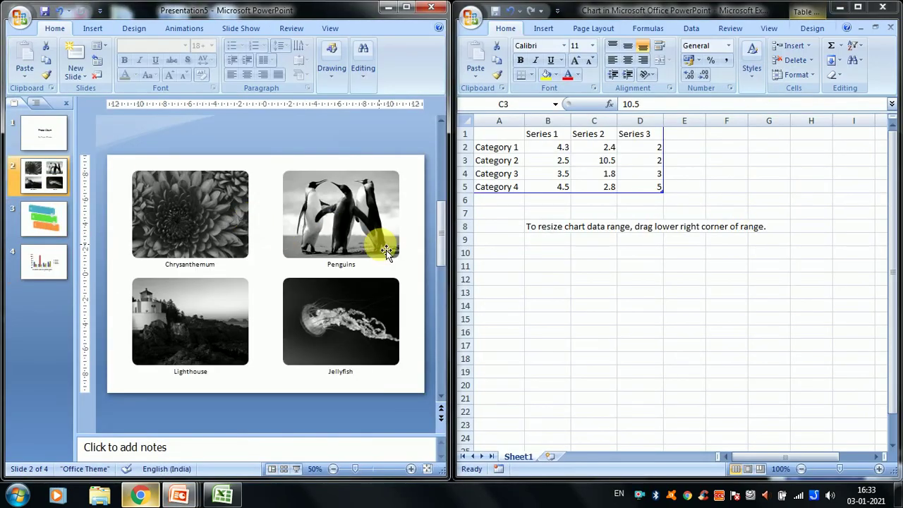